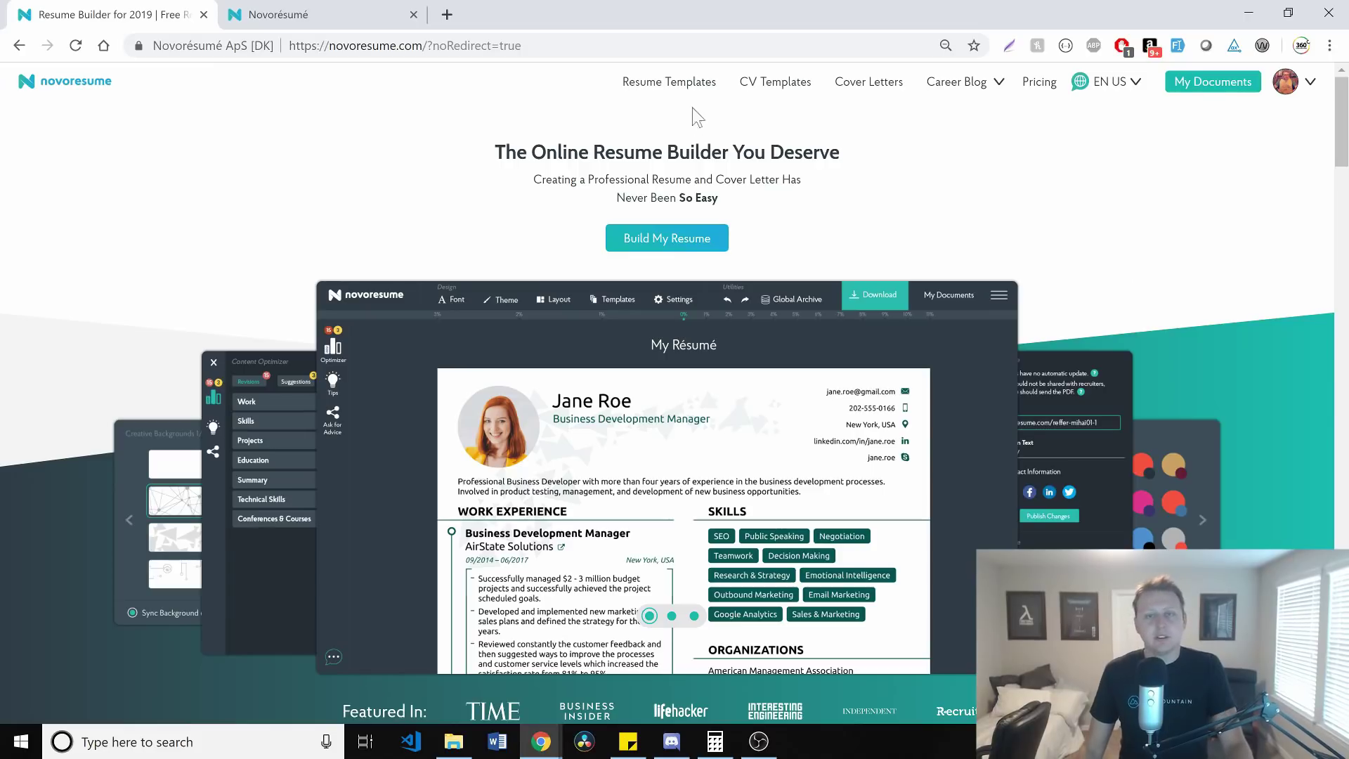
{"action": "left_click", "coordinate": [315, 22]}
{"action": "scroll", "coordinate": [292, 227], "scroll_direction": "up", "scroll_amount": 15}
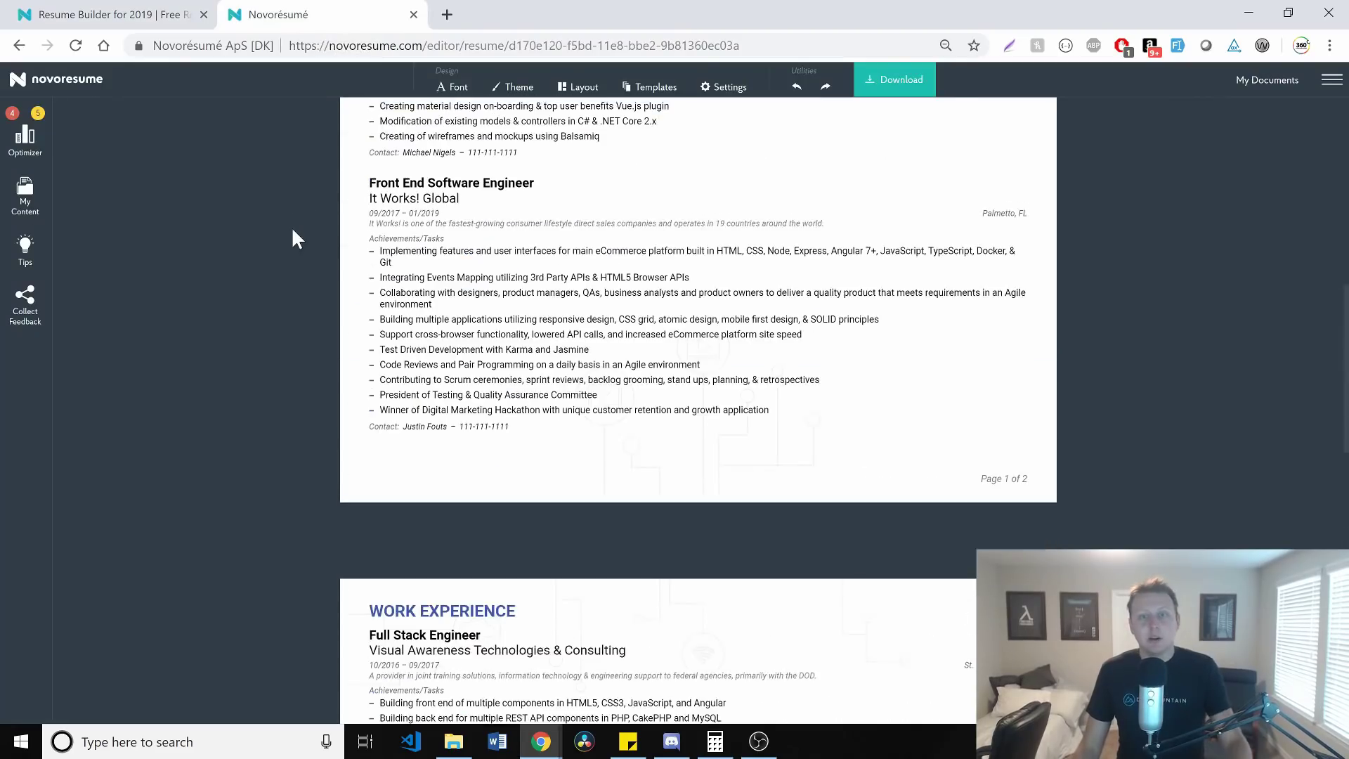
{"action": "scroll", "coordinate": [292, 244], "scroll_direction": "down", "scroll_amount": 7}
{"action": "scroll", "coordinate": [294, 257], "scroll_direction": "down", "scroll_amount": 14}
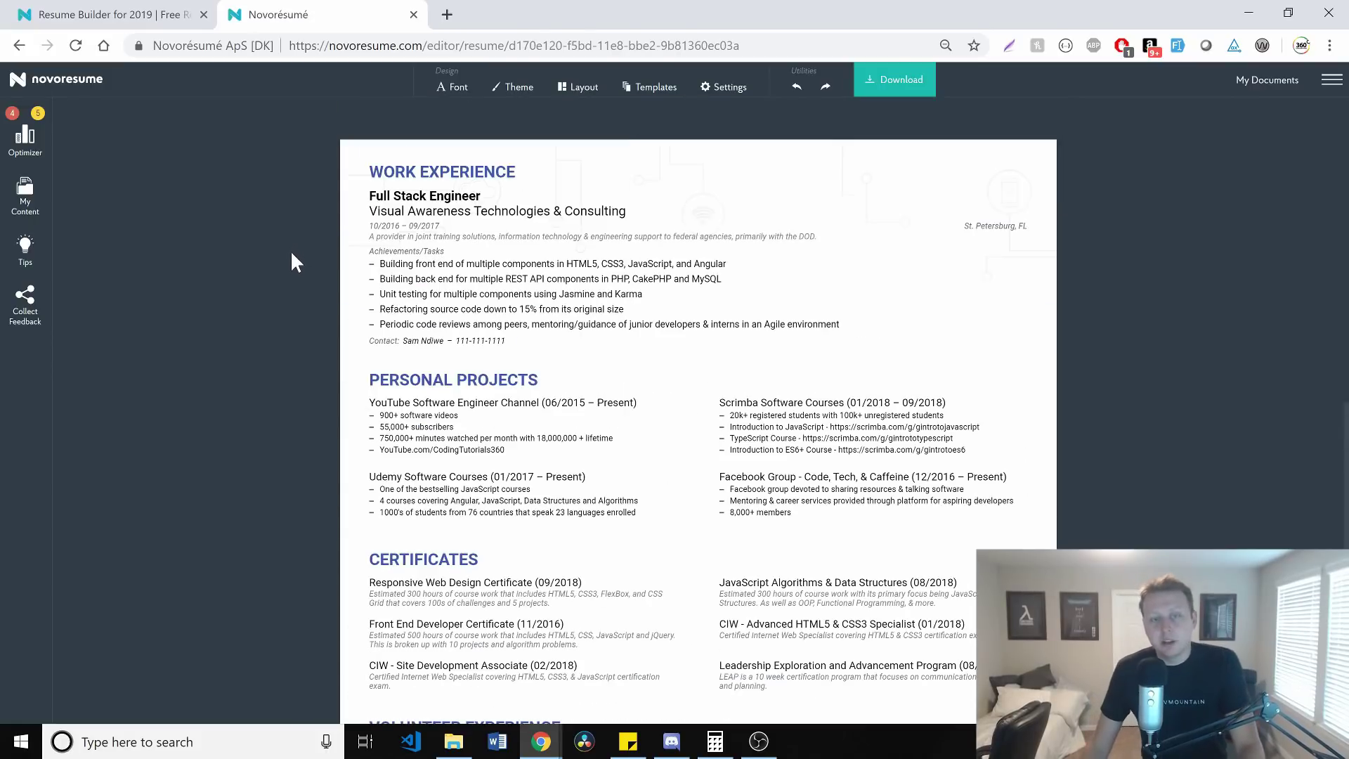
{"action": "scroll", "coordinate": [293, 258], "scroll_direction": "up", "scroll_amount": 6}
{"action": "scroll", "coordinate": [292, 258], "scroll_direction": "up", "scroll_amount": 10}
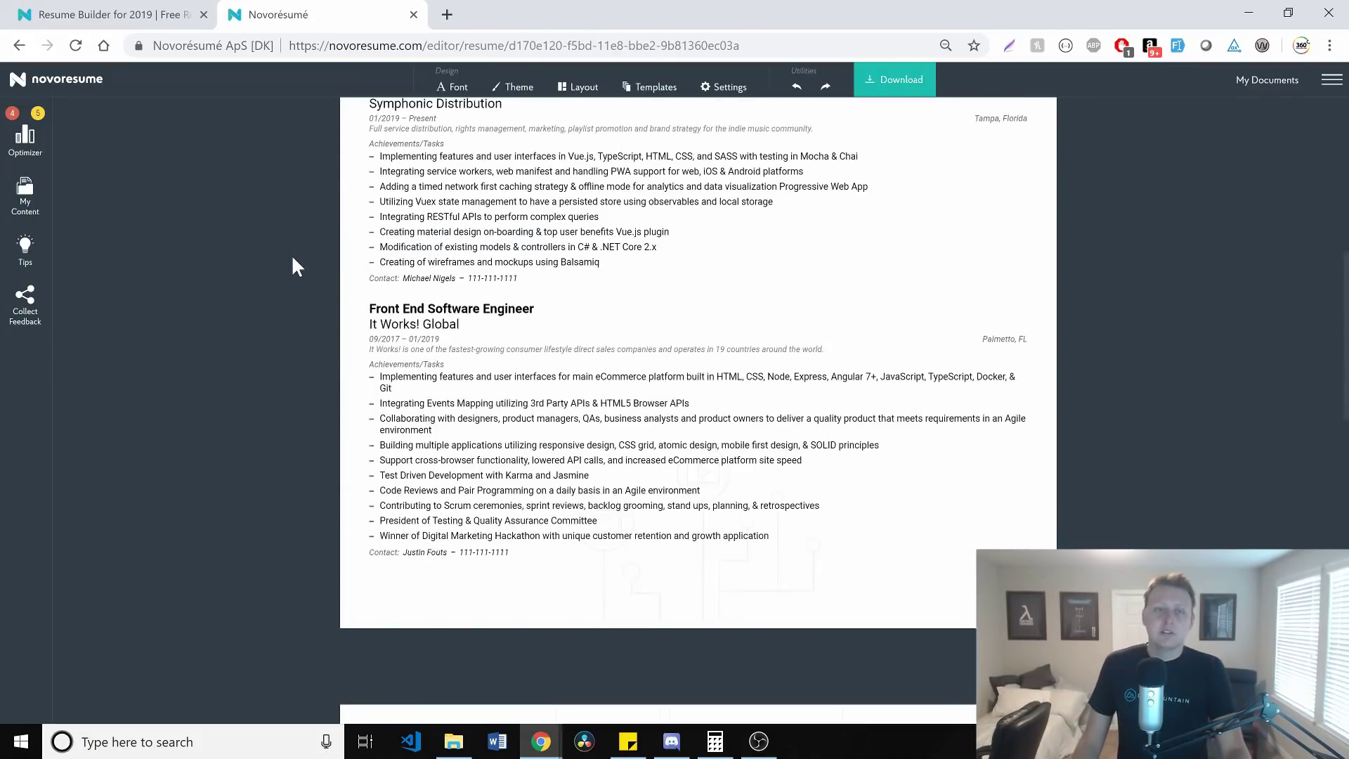
{"action": "scroll", "coordinate": [292, 262], "scroll_direction": "down", "scroll_amount": 3}
{"action": "scroll", "coordinate": [292, 269], "scroll_direction": "up", "scroll_amount": 1}
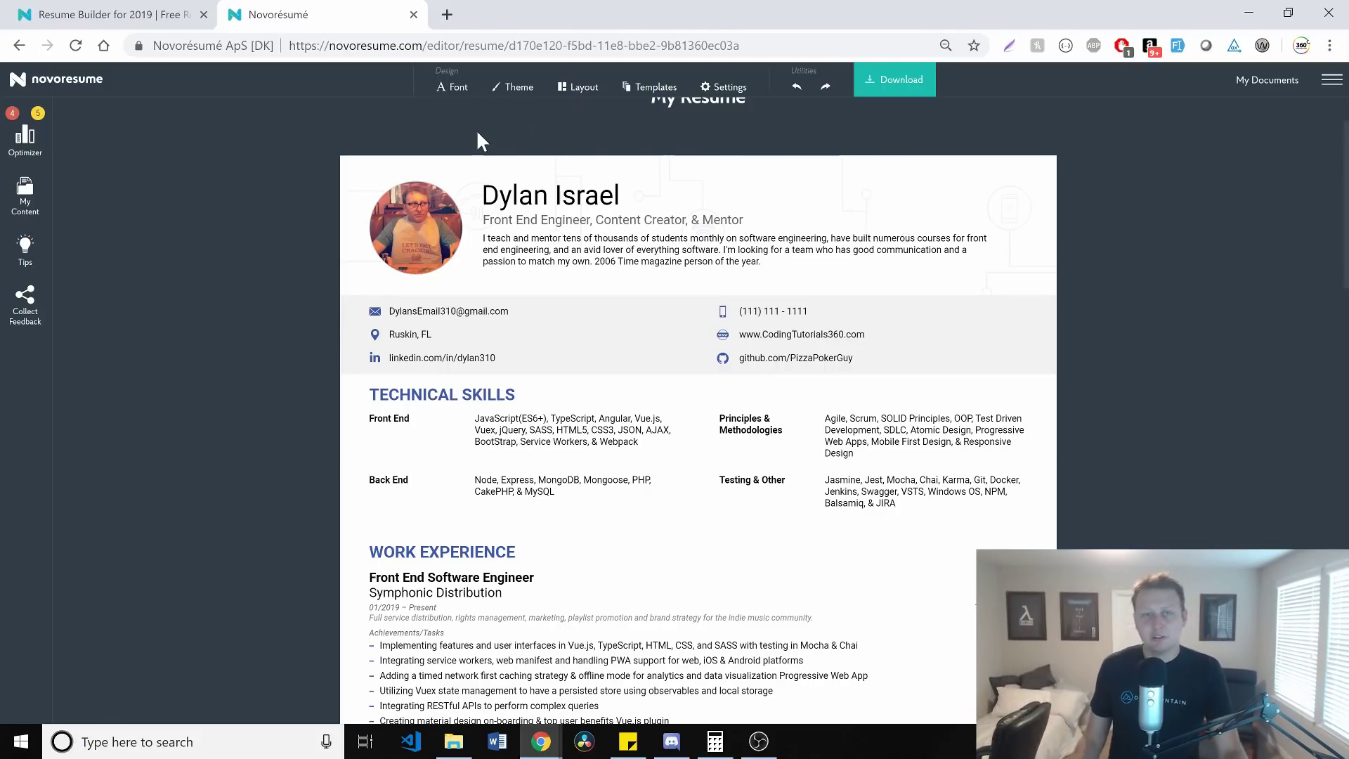
{"action": "scroll", "coordinate": [475, 132], "scroll_direction": "up", "scroll_amount": 1}
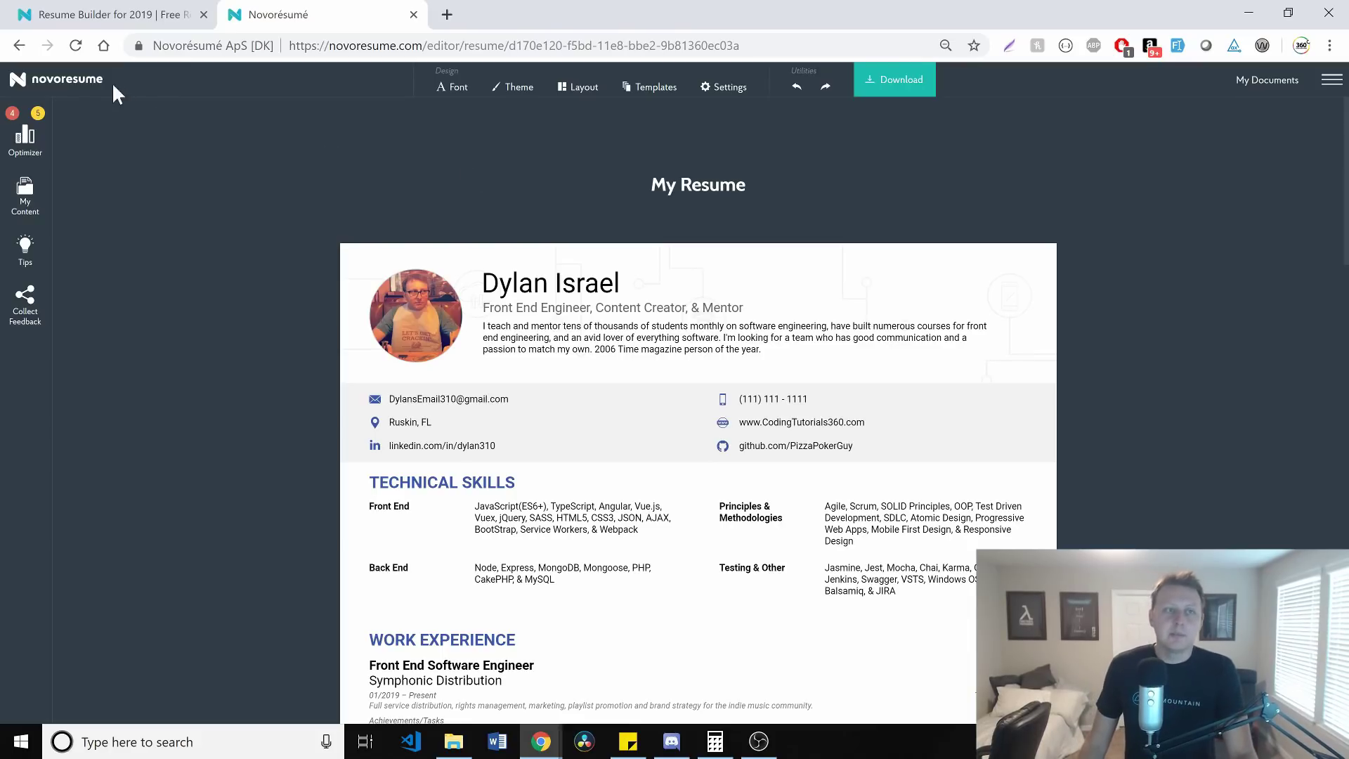
{"action": "left_click", "coordinate": [460, 90]}
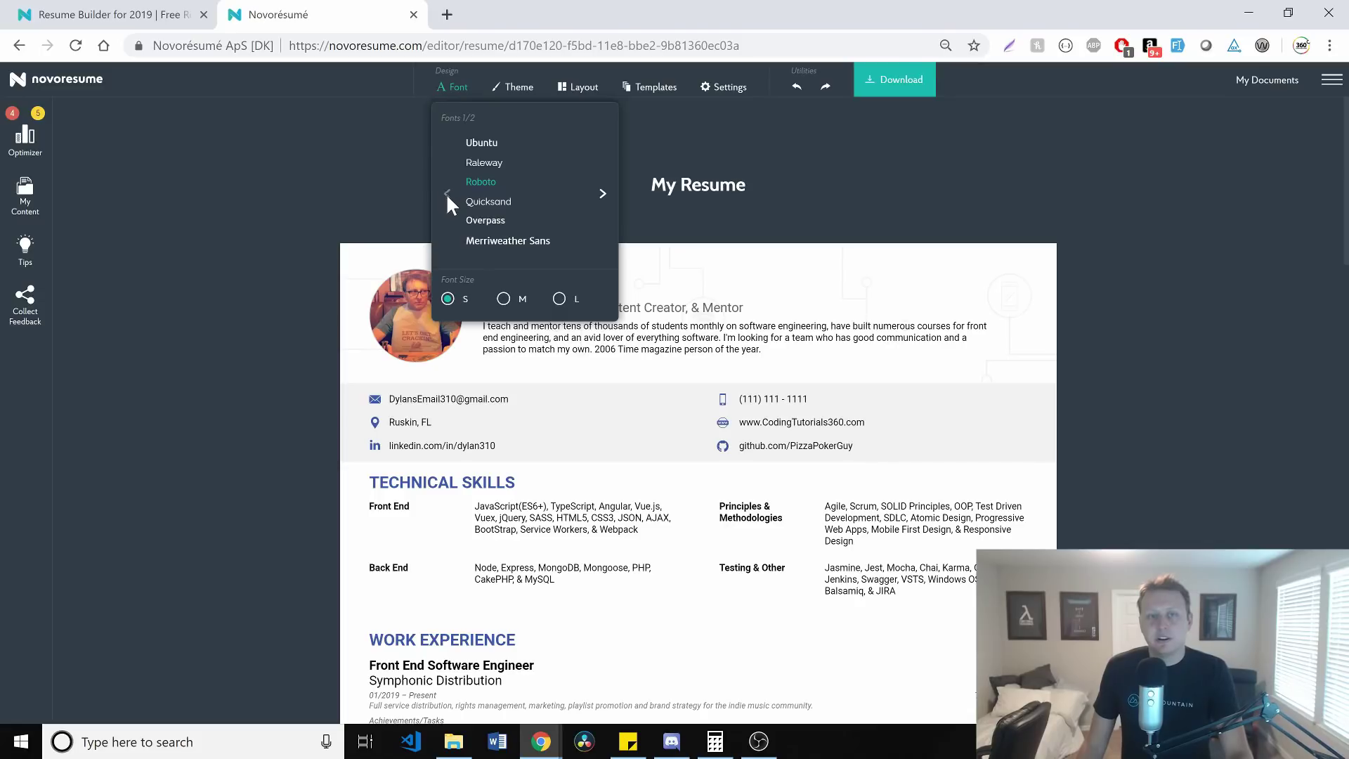
{"action": "left_click", "coordinate": [492, 167]}
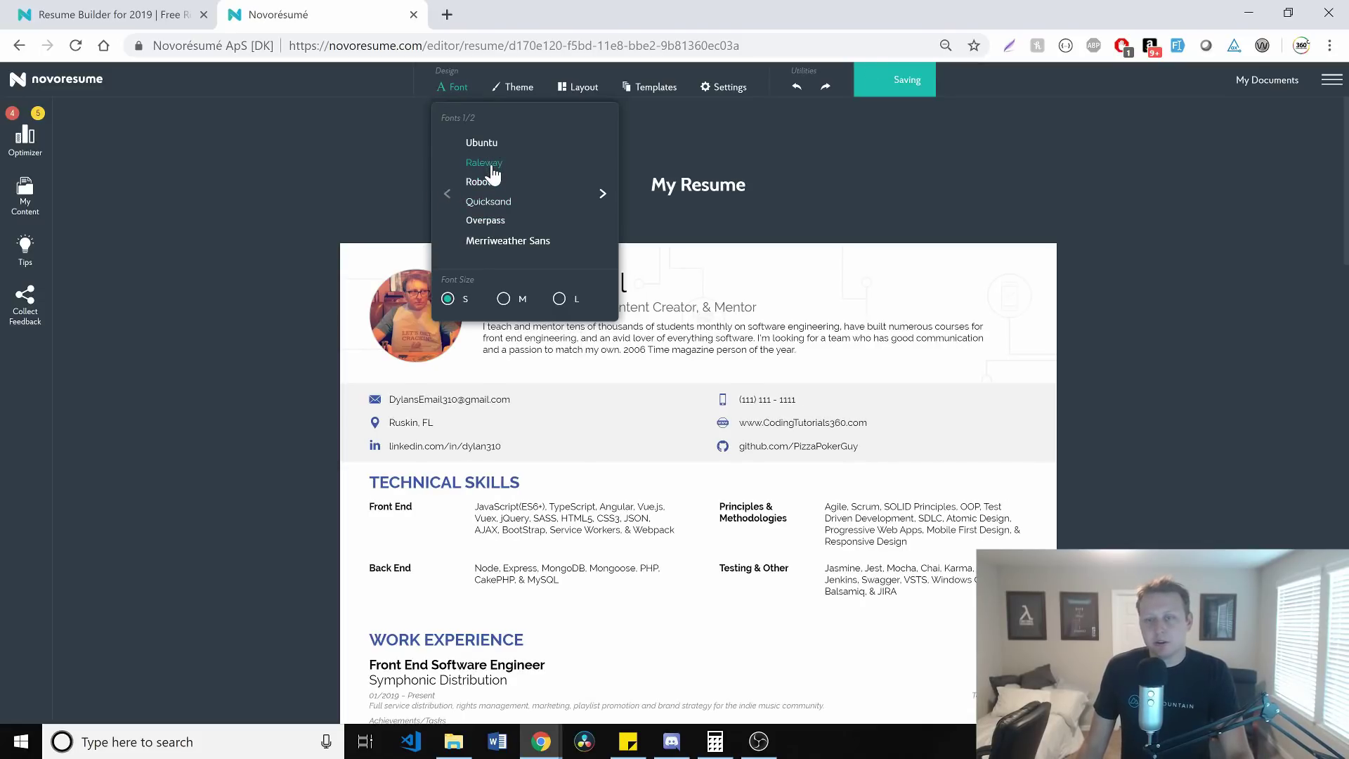
{"action": "left_click", "coordinate": [494, 186]}
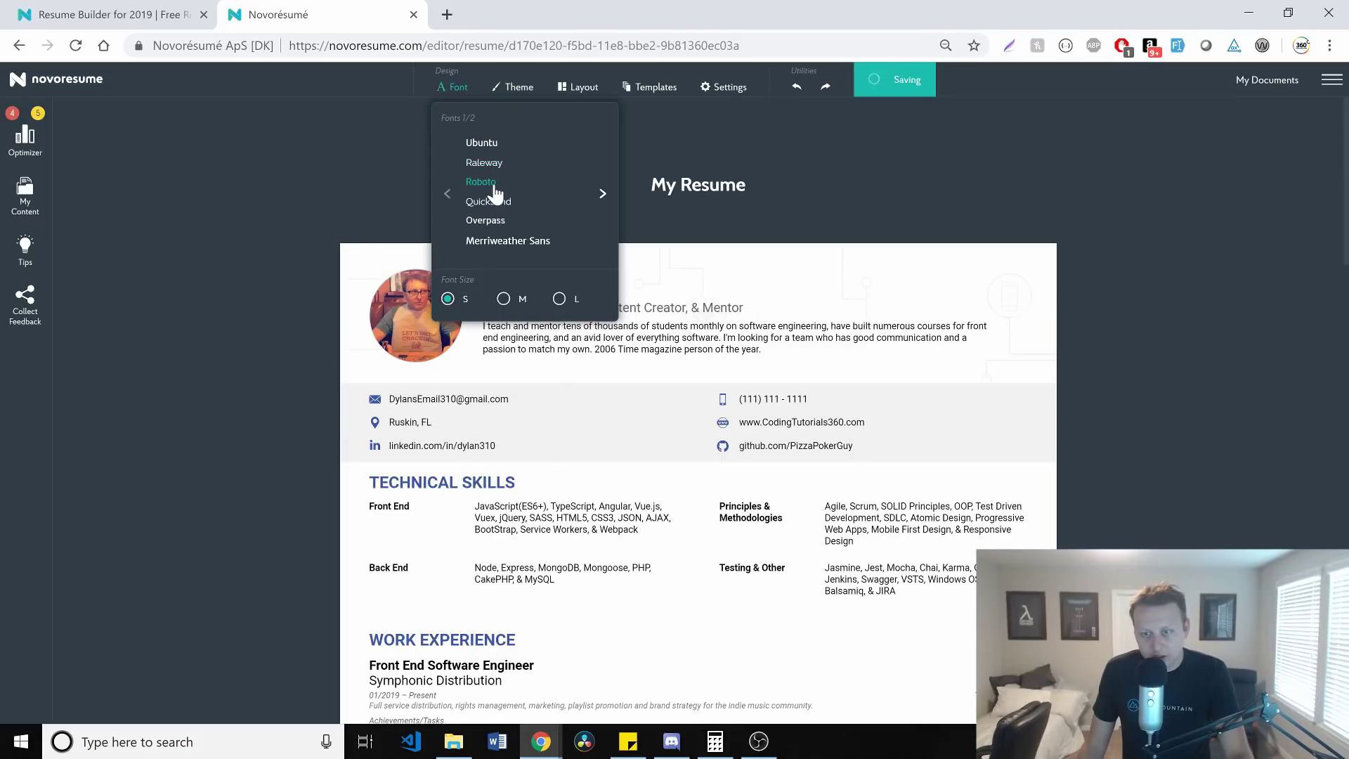
{"action": "left_click", "coordinate": [494, 166]}
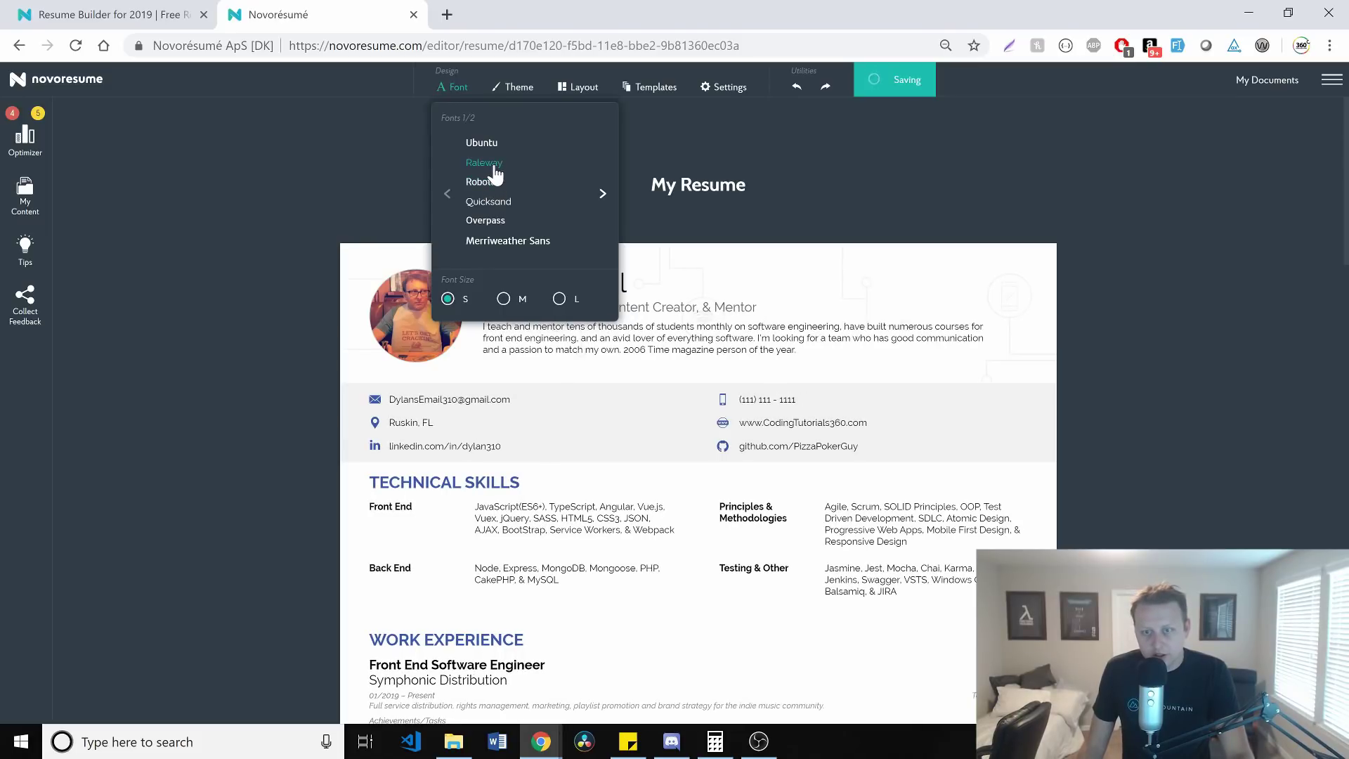
{"action": "left_click", "coordinate": [494, 186]}
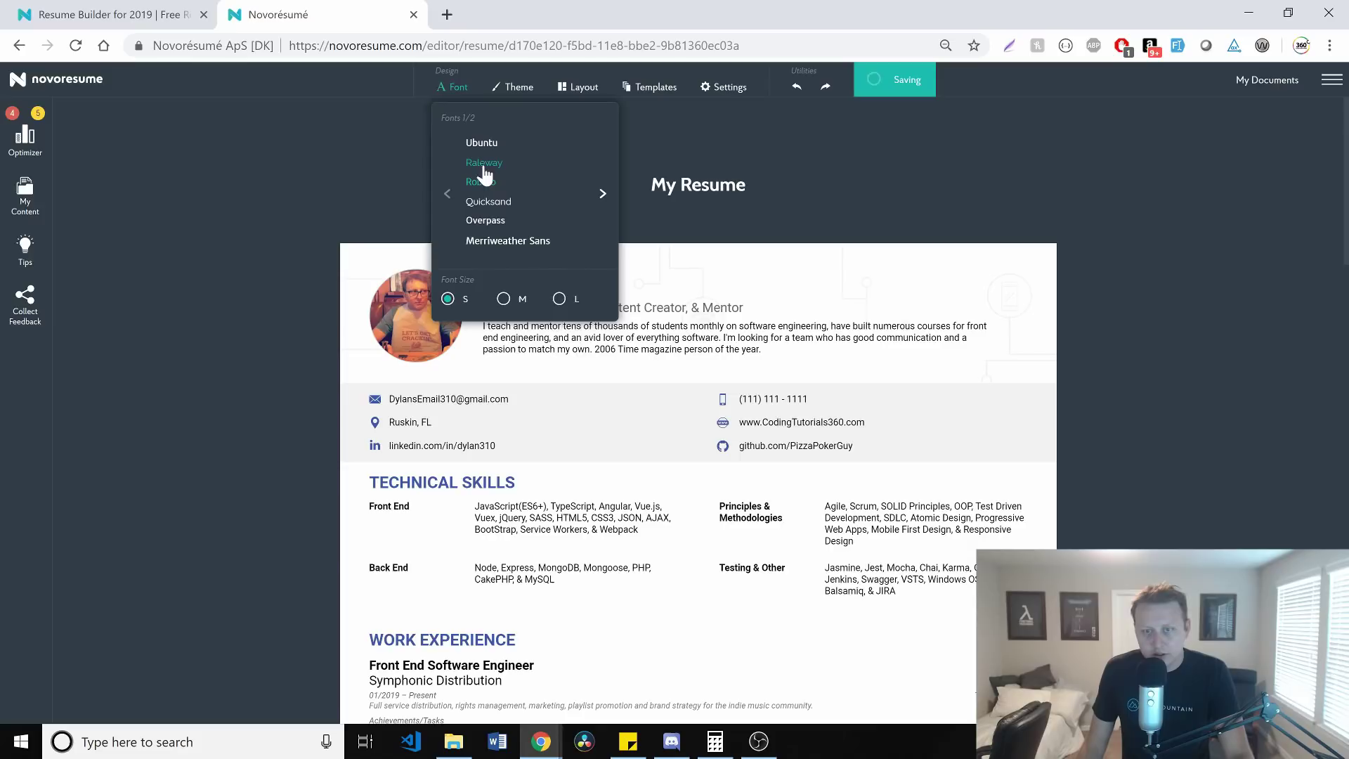
{"action": "left_click", "coordinate": [486, 167]}
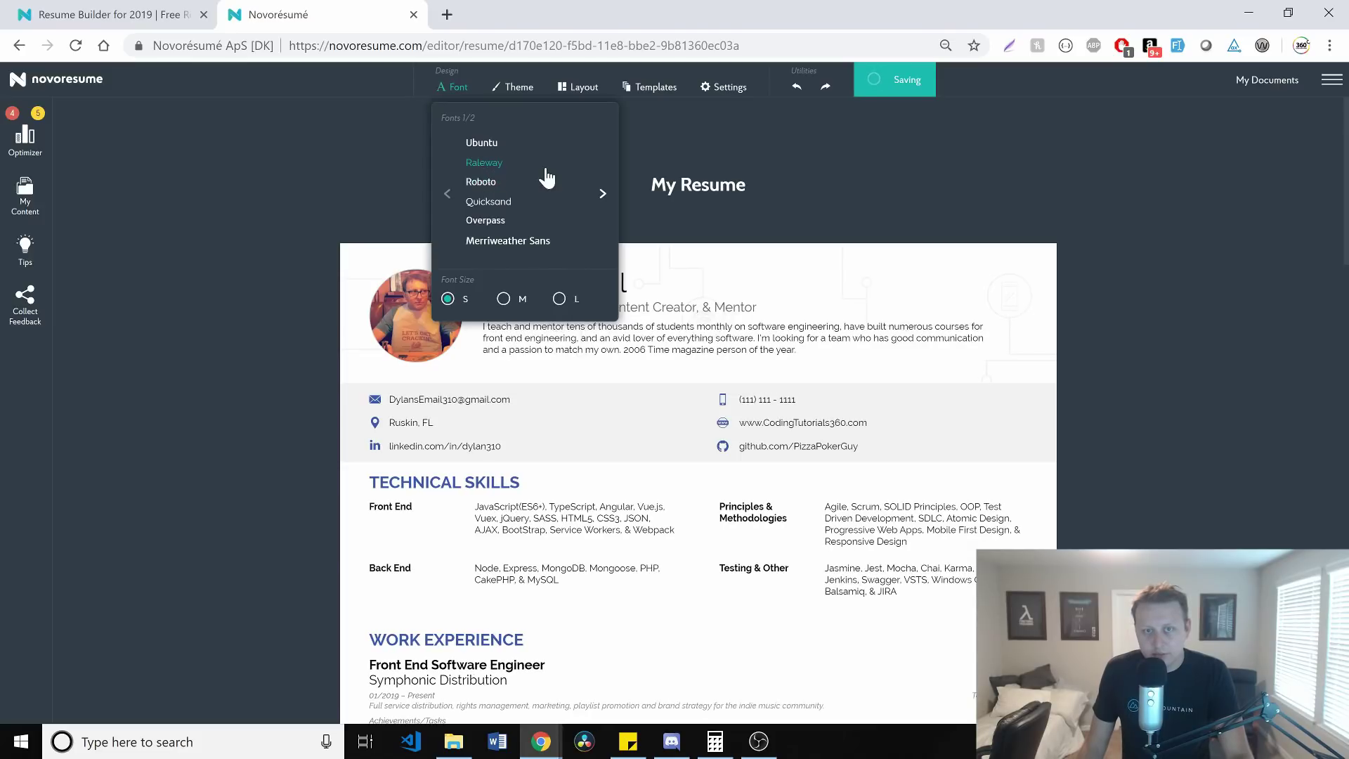
{"action": "left_click", "coordinate": [490, 184]}
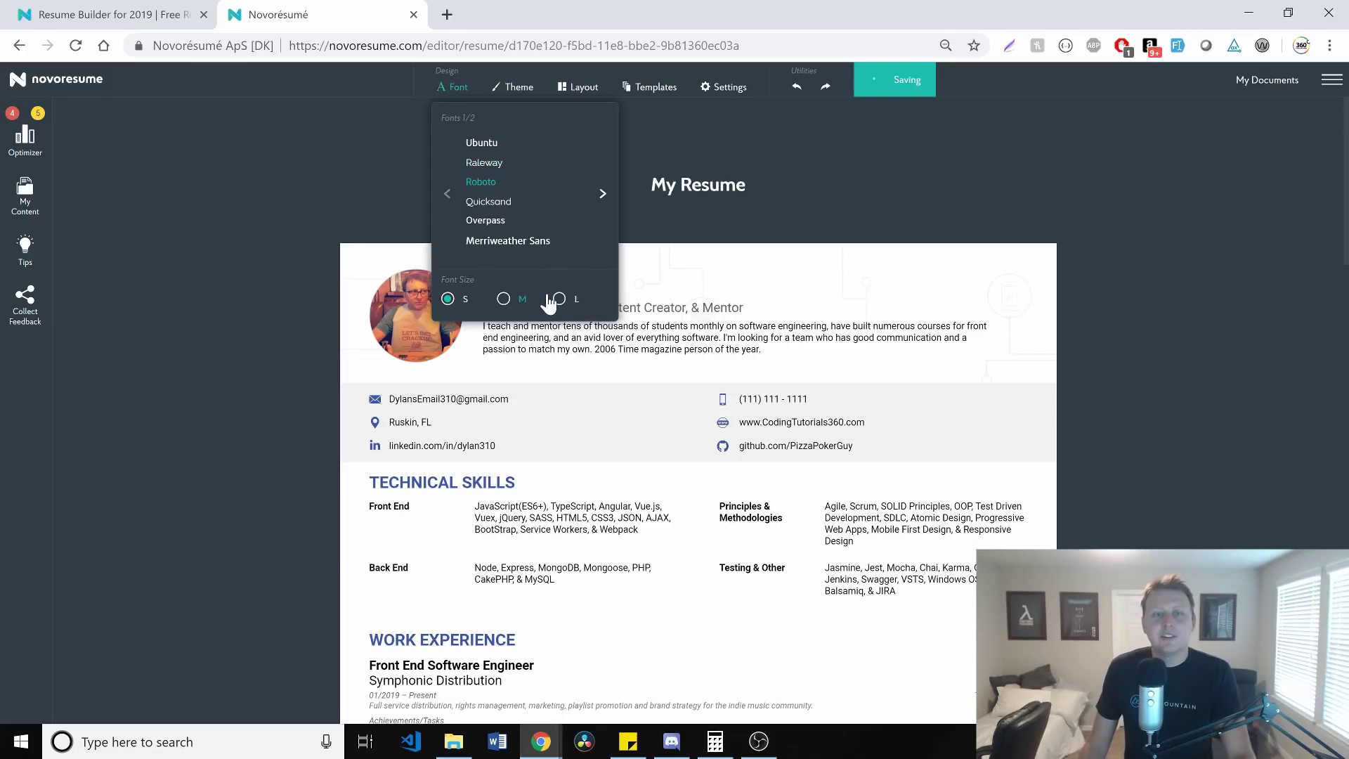
{"action": "left_click", "coordinate": [778, 237]}
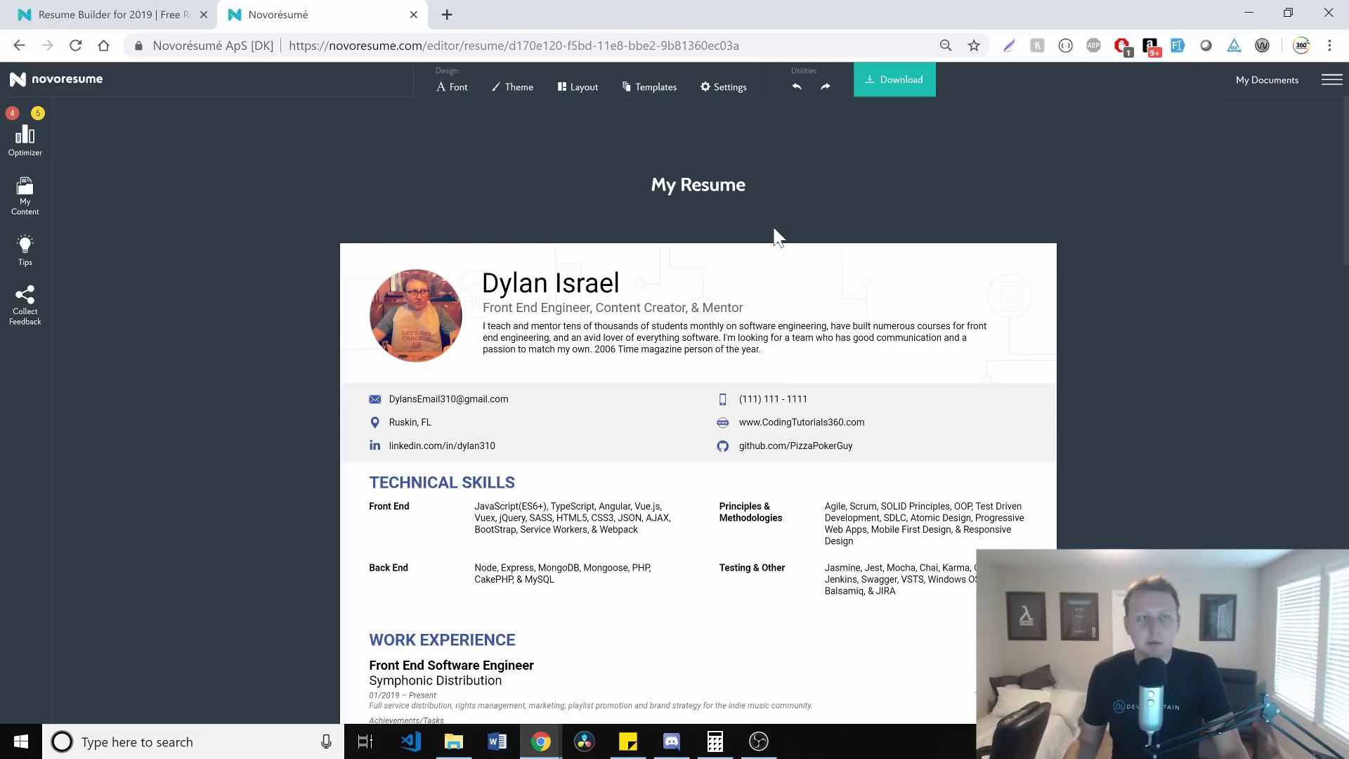
{"action": "scroll", "coordinate": [777, 238], "scroll_direction": "down", "scroll_amount": 6}
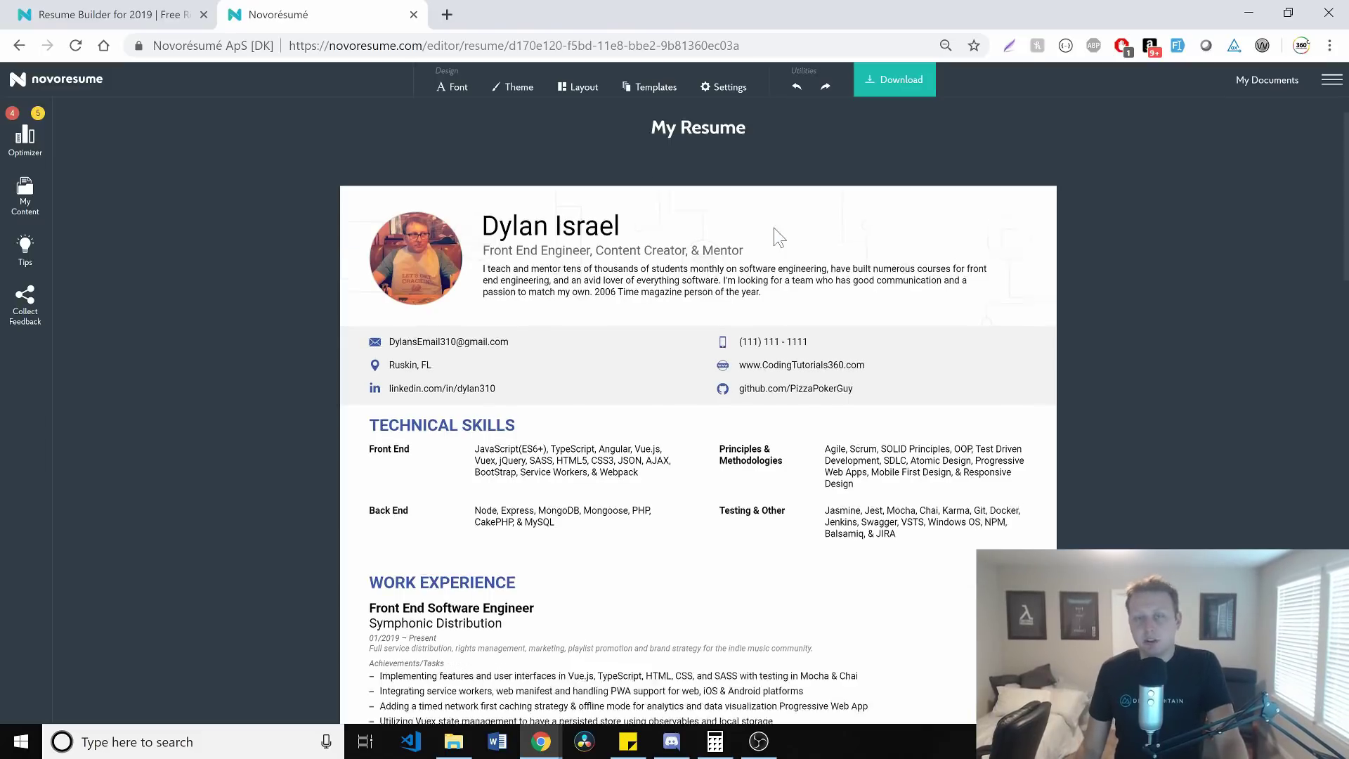
{"action": "scroll", "coordinate": [777, 227], "scroll_direction": "up", "scroll_amount": 6}
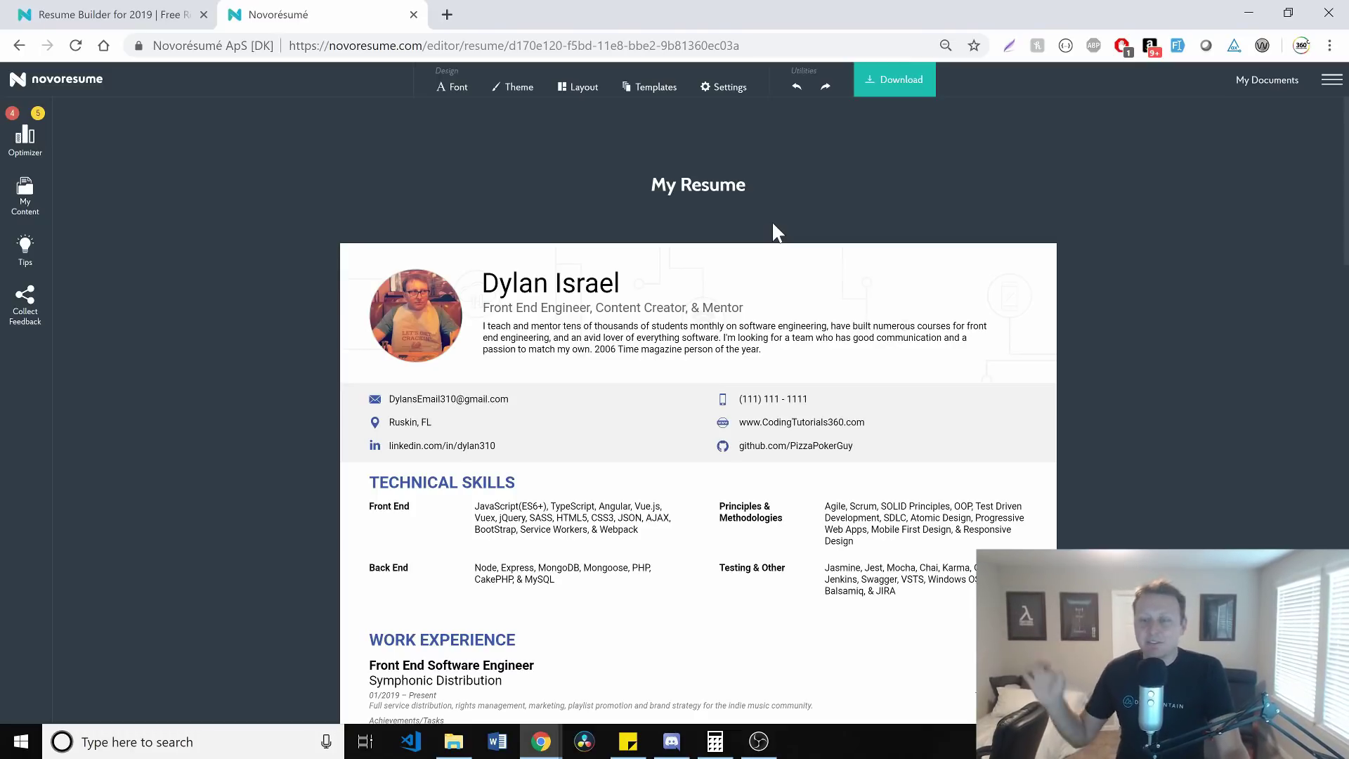
{"action": "scroll", "coordinate": [772, 224], "scroll_direction": "down", "scroll_amount": 12}
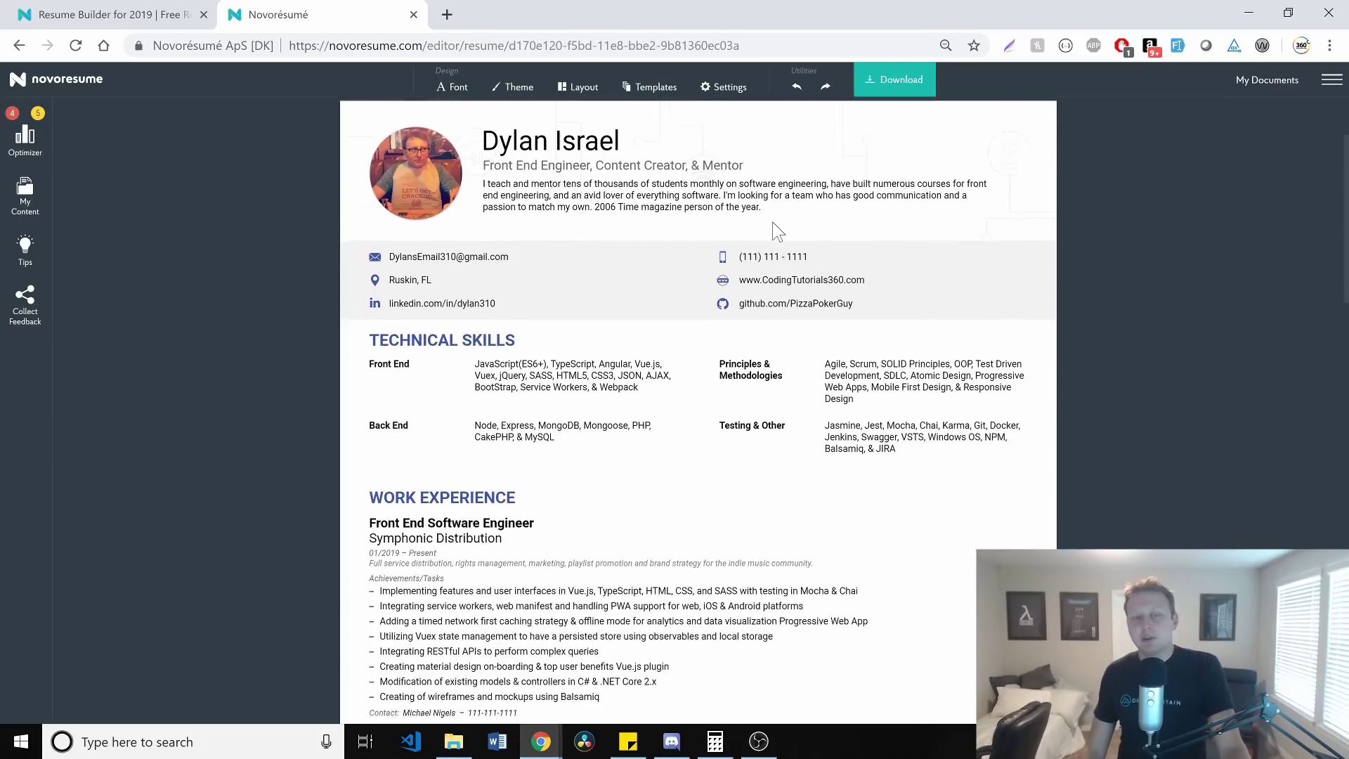
{"action": "scroll", "coordinate": [773, 225], "scroll_direction": "down", "scroll_amount": 10}
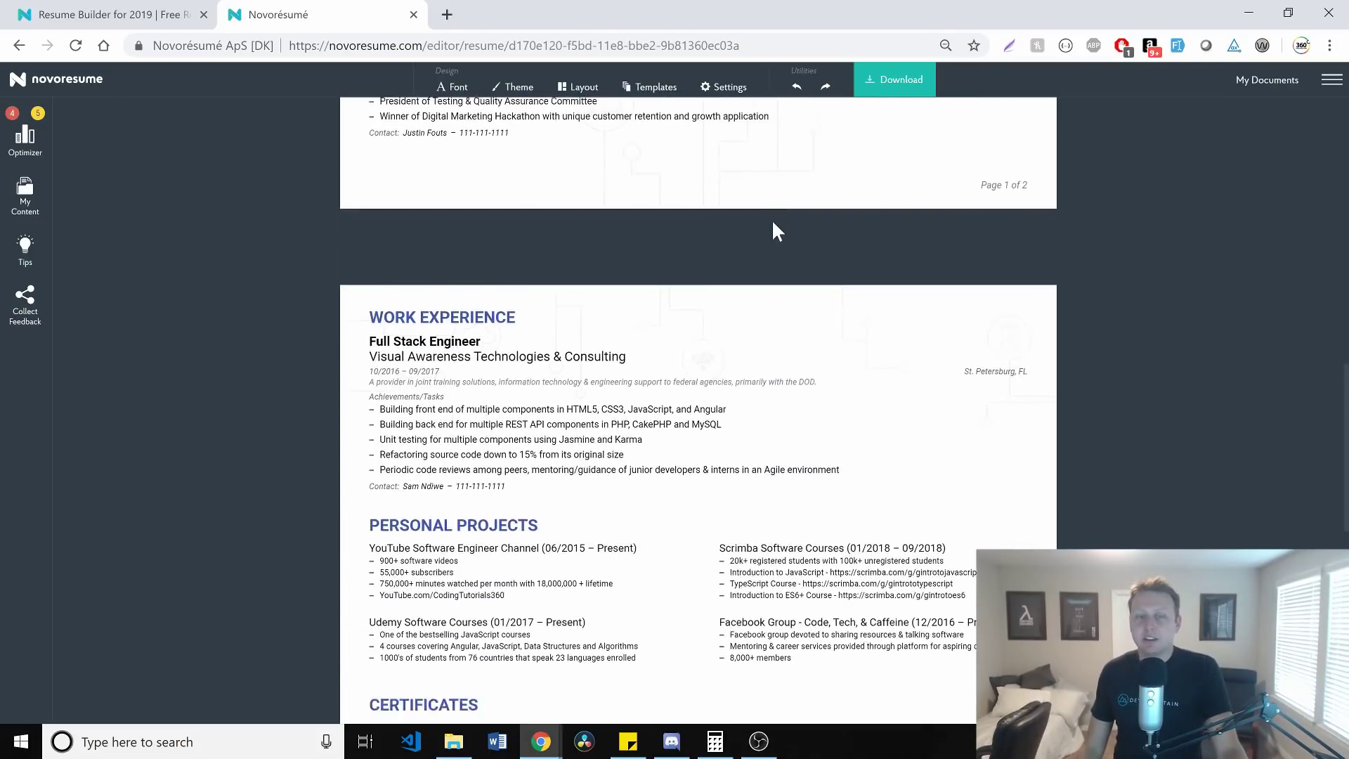
{"action": "scroll", "coordinate": [773, 225], "scroll_direction": "down", "scroll_amount": 3}
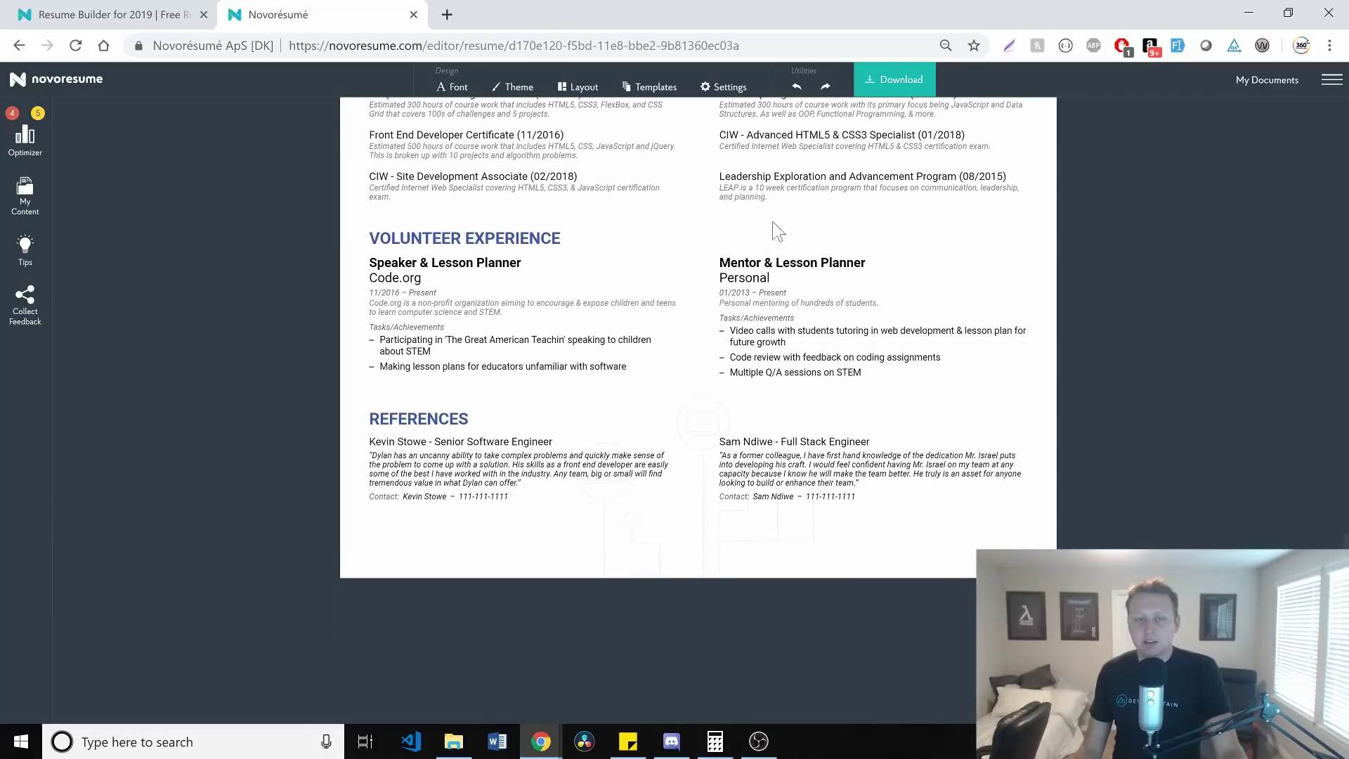
{"action": "scroll", "coordinate": [771, 231], "scroll_direction": "up", "scroll_amount": 20}
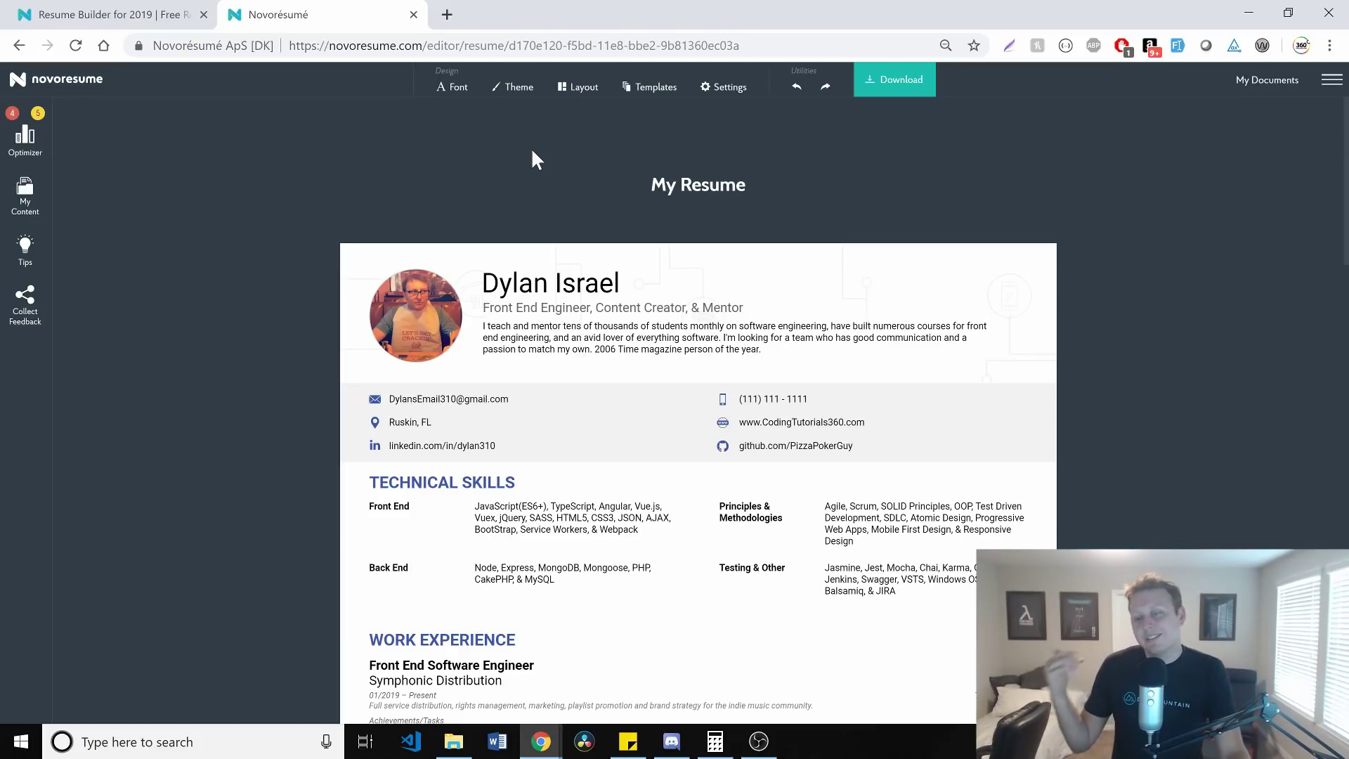
{"action": "left_click", "coordinate": [522, 89]}
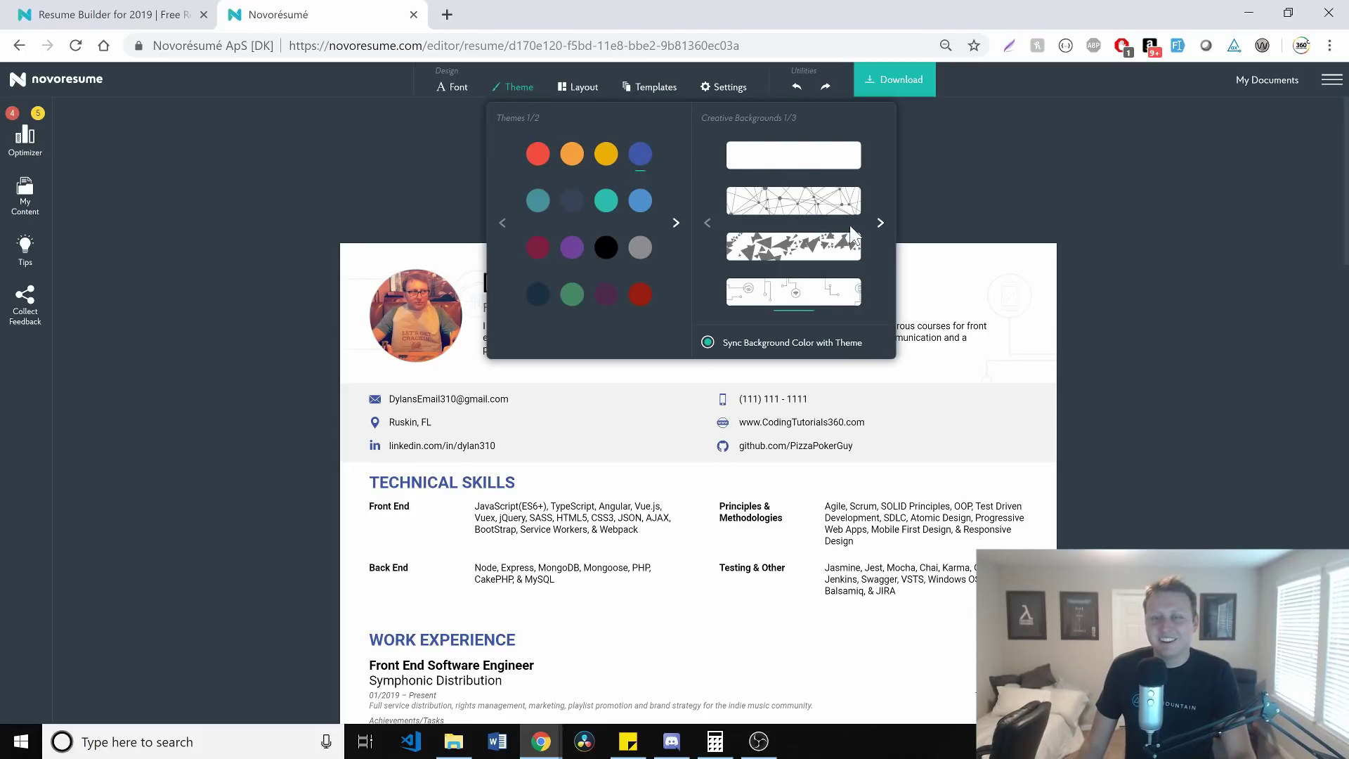
{"action": "left_click", "coordinate": [958, 202]}
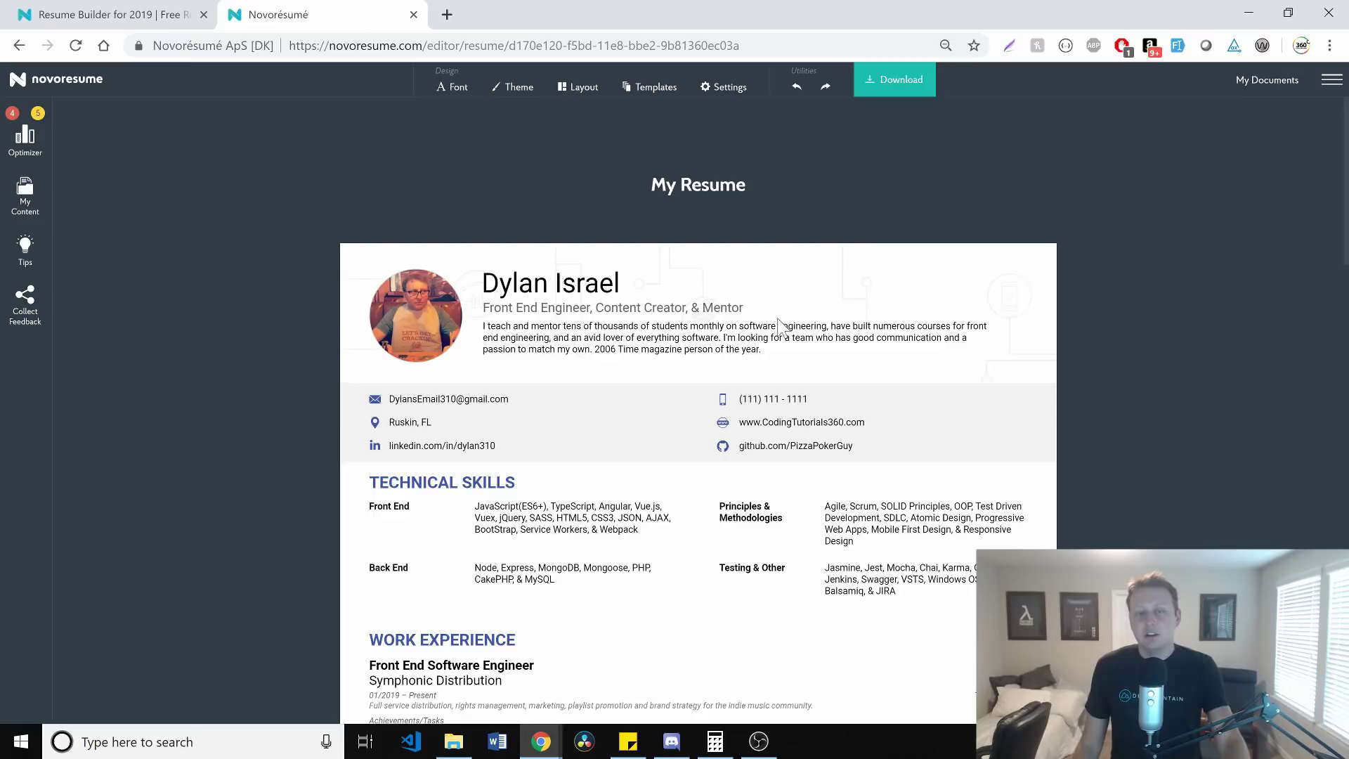
{"action": "scroll", "coordinate": [562, 332], "scroll_direction": "down", "scroll_amount": 1}
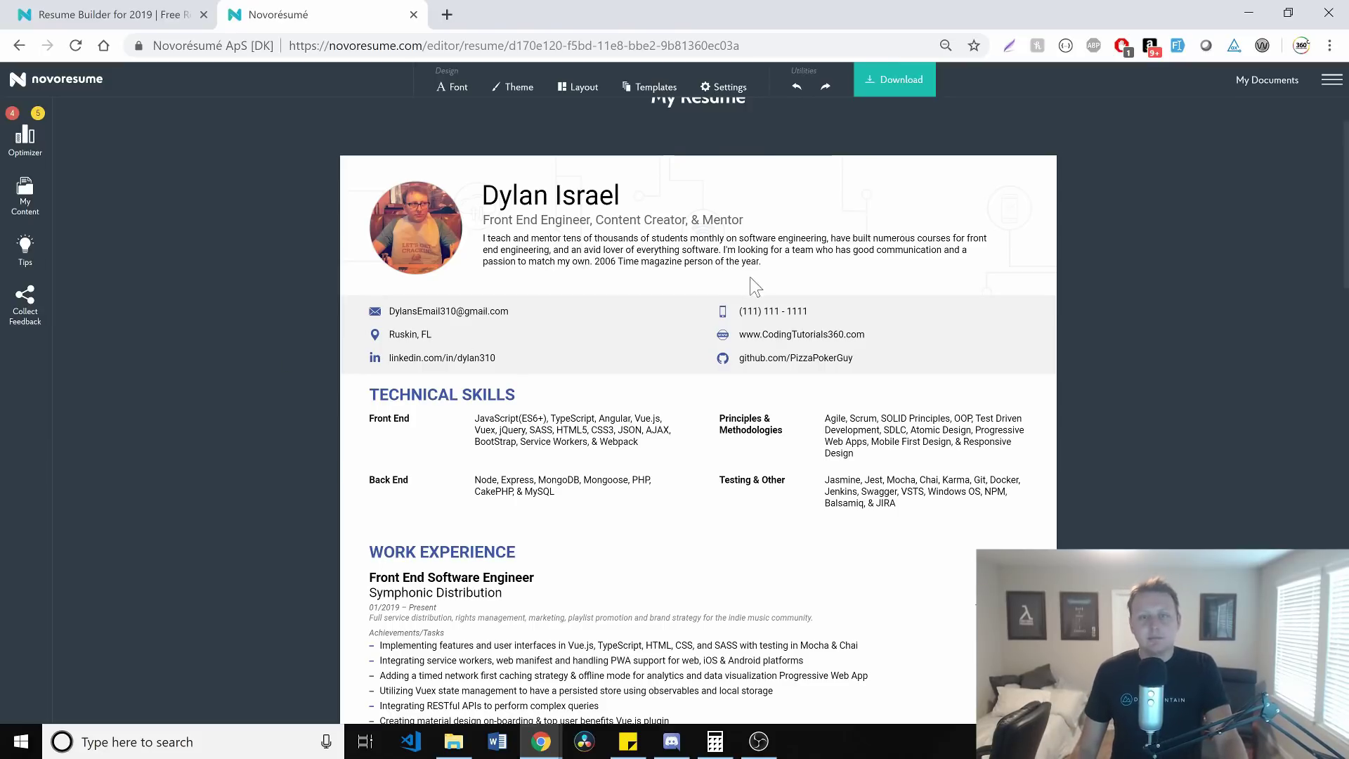
{"action": "left_click", "coordinate": [527, 90]}
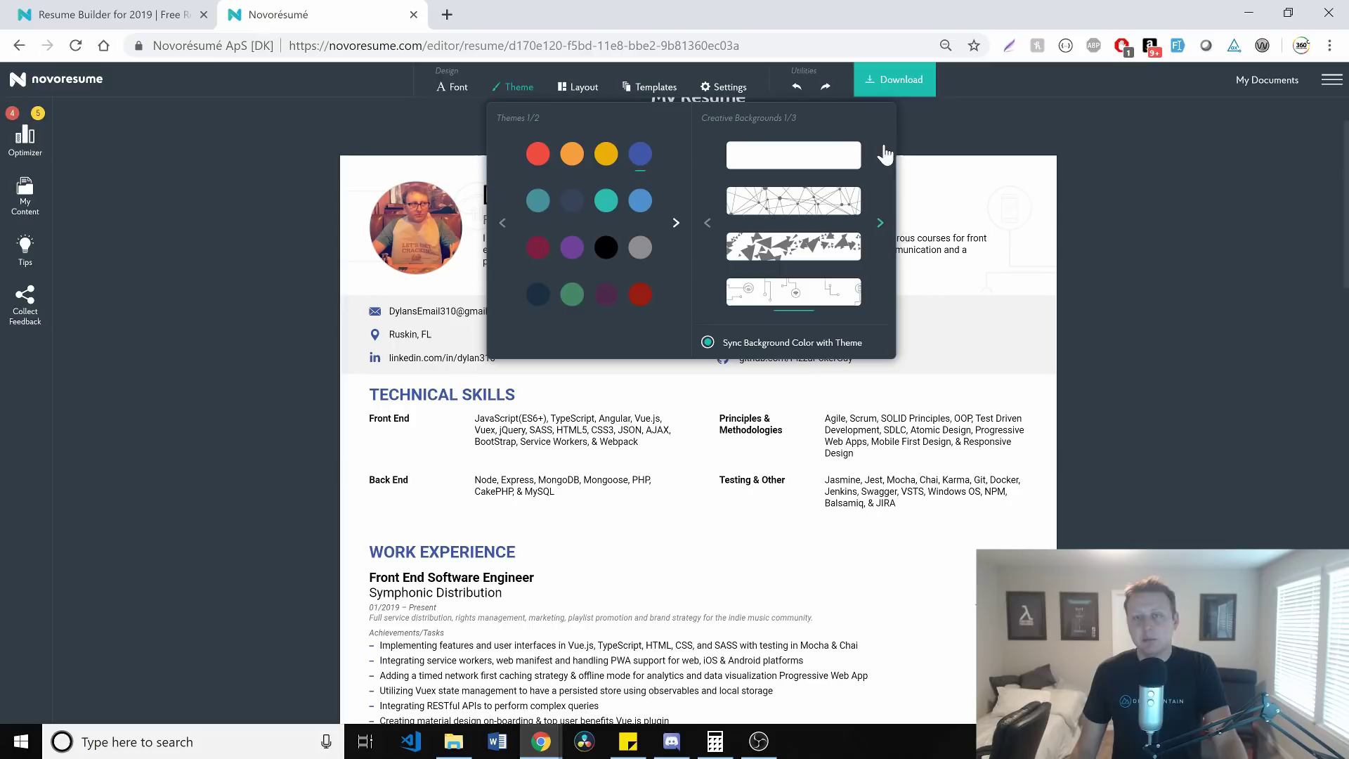
{"action": "left_click", "coordinate": [958, 155]}
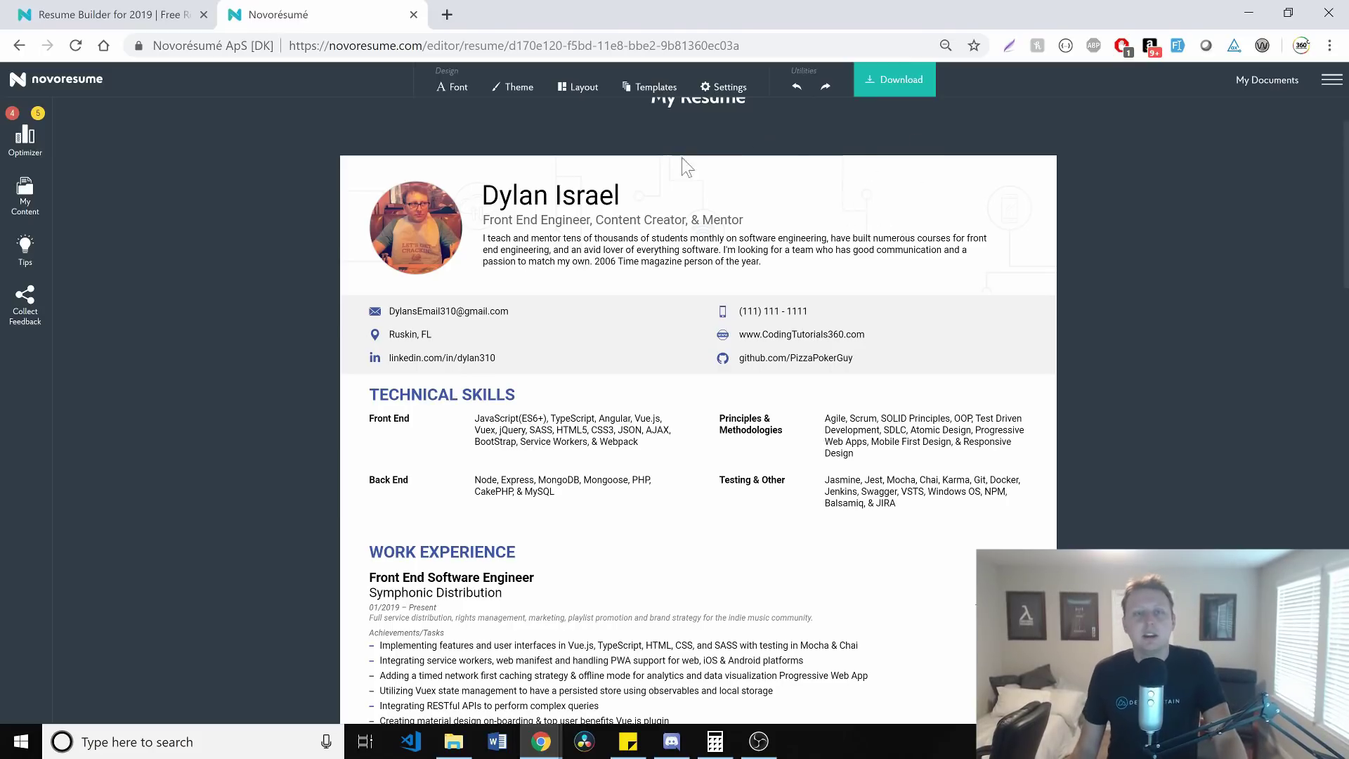
Apply the lighter blue swatch from page 2/2 of the theme colours to the resume.
{"action": "left_click", "coordinate": [513, 87]}
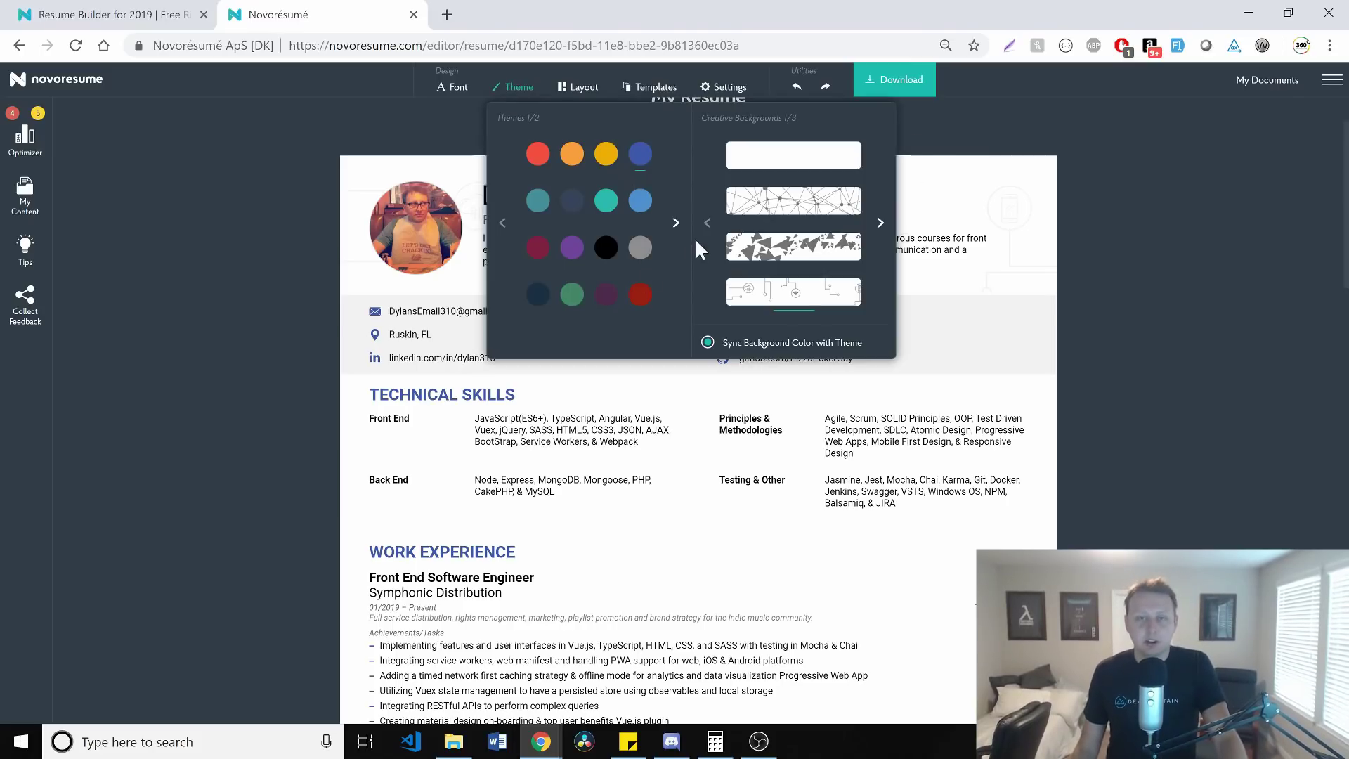
{"action": "left_click", "coordinate": [676, 223]}
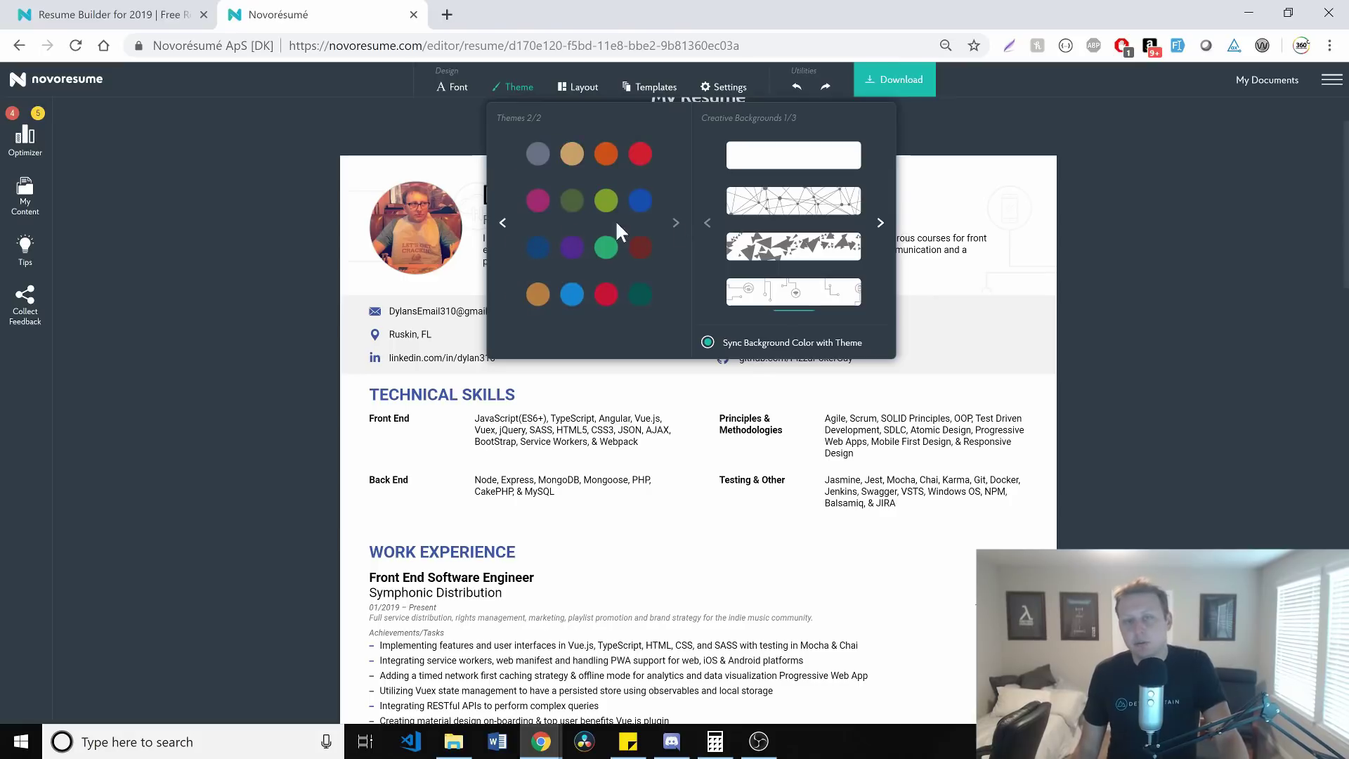
{"action": "left_click", "coordinate": [639, 201]}
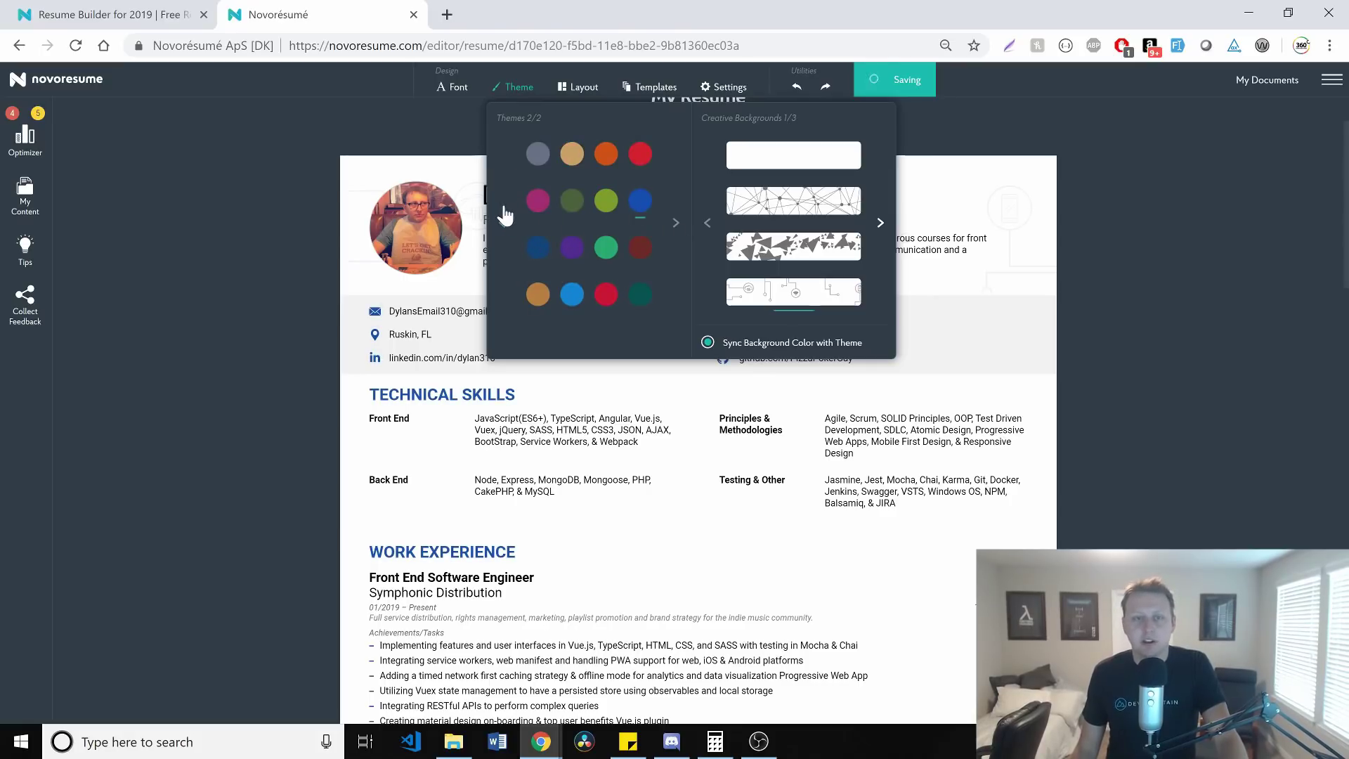
{"action": "left_click", "coordinate": [503, 221]}
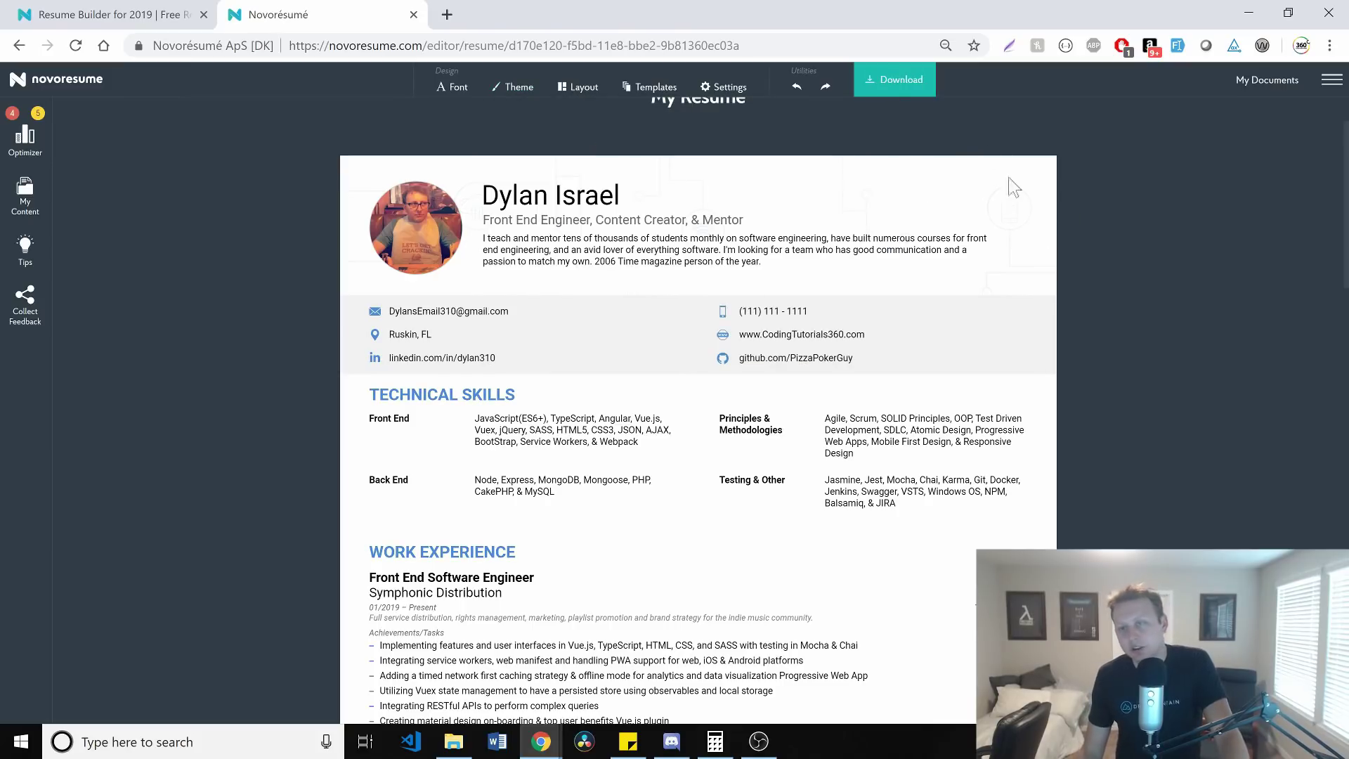
{"action": "scroll", "coordinate": [819, 281], "scroll_direction": "down", "scroll_amount": 6}
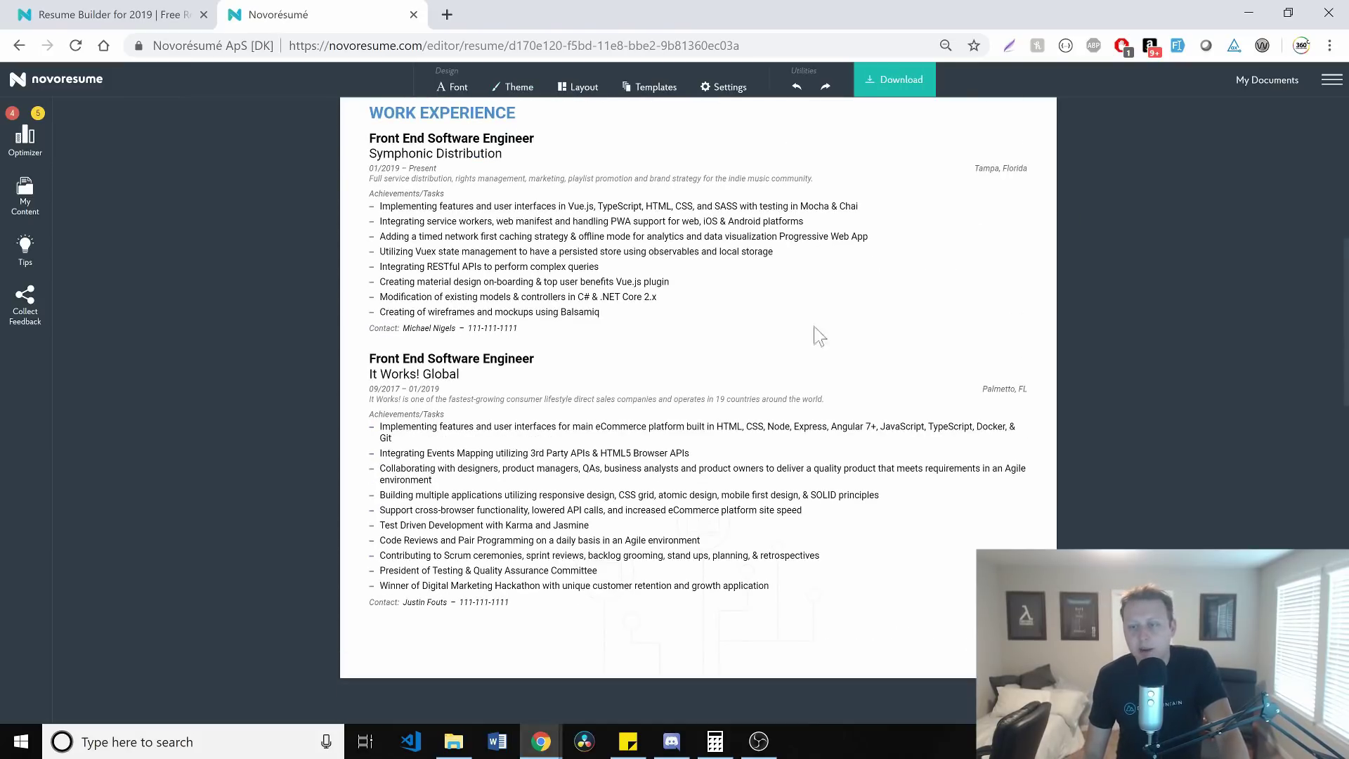
{"action": "scroll", "coordinate": [852, 547], "scroll_direction": "up", "scroll_amount": 7}
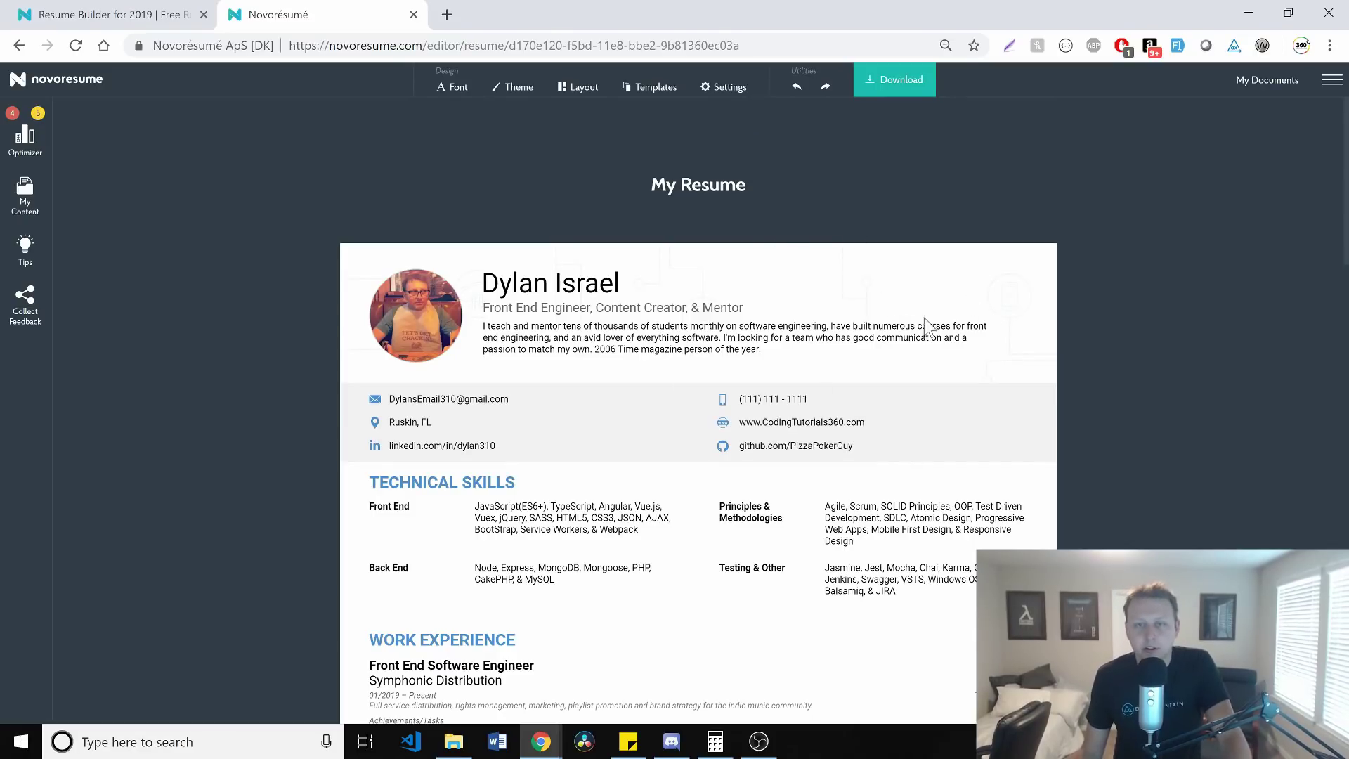
Zoom the page to 80%, browse the Creative Backgrounds patterns, then close Theme and show Templates.
{"action": "key", "text": "ctrl+plus"}
{"action": "key", "text": "ctrl+plus"}
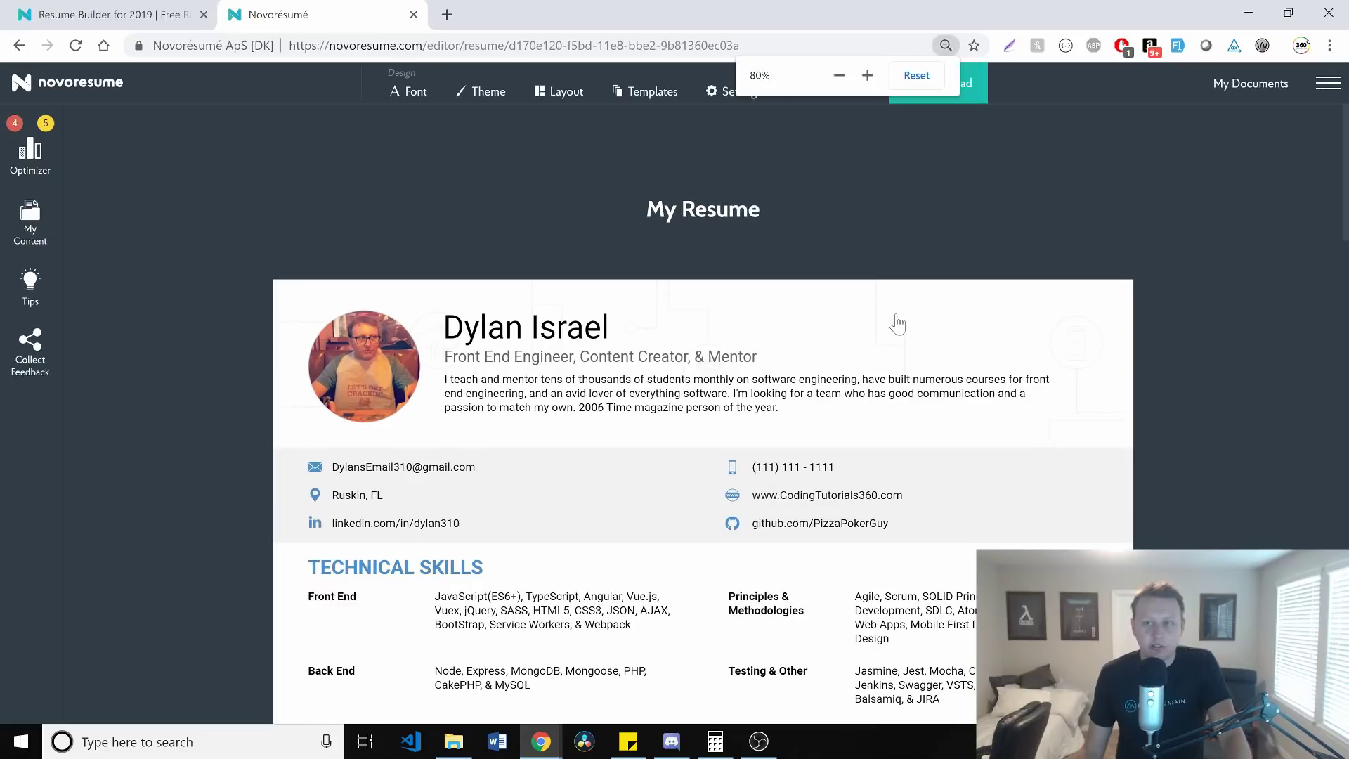
{"action": "left_click", "coordinate": [486, 91]}
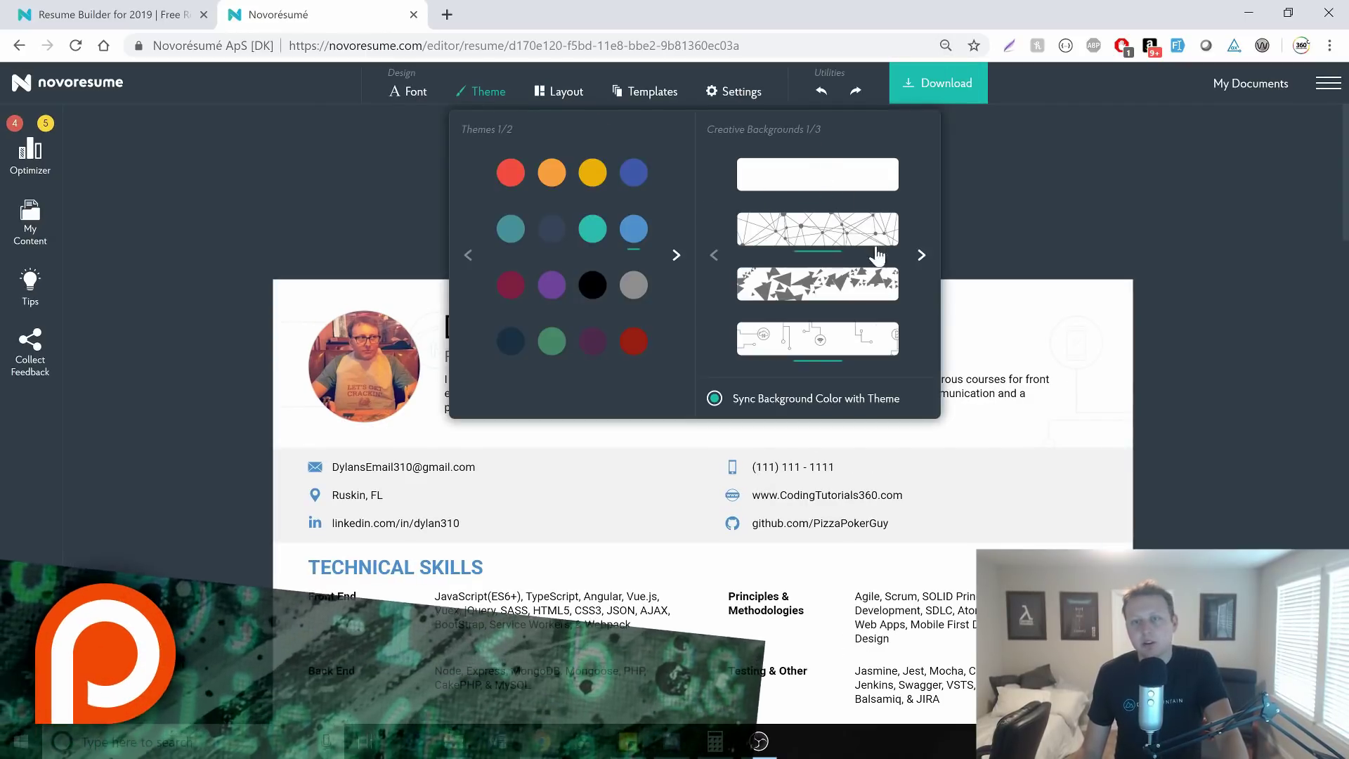
{"action": "left_click", "coordinate": [921, 255]}
{"action": "left_click", "coordinate": [921, 254]}
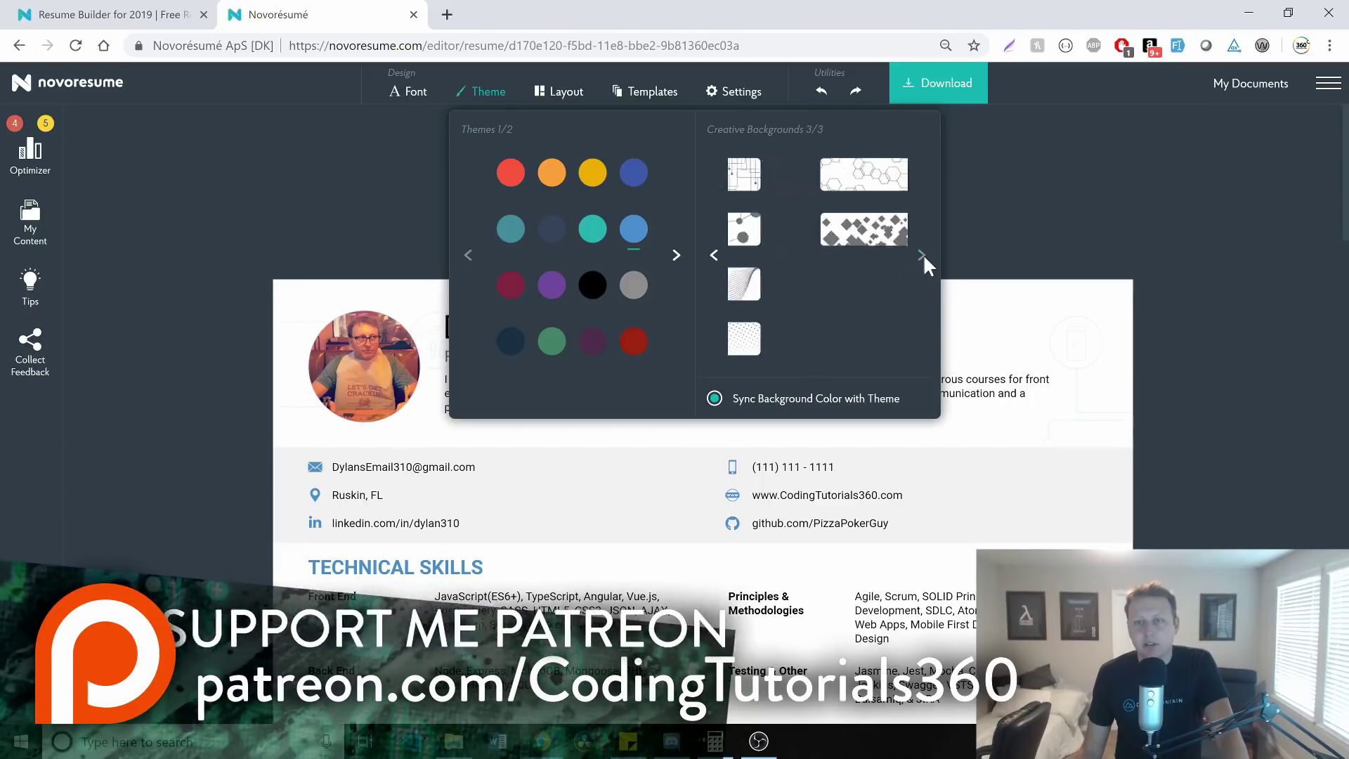
{"action": "left_click", "coordinate": [712, 257]}
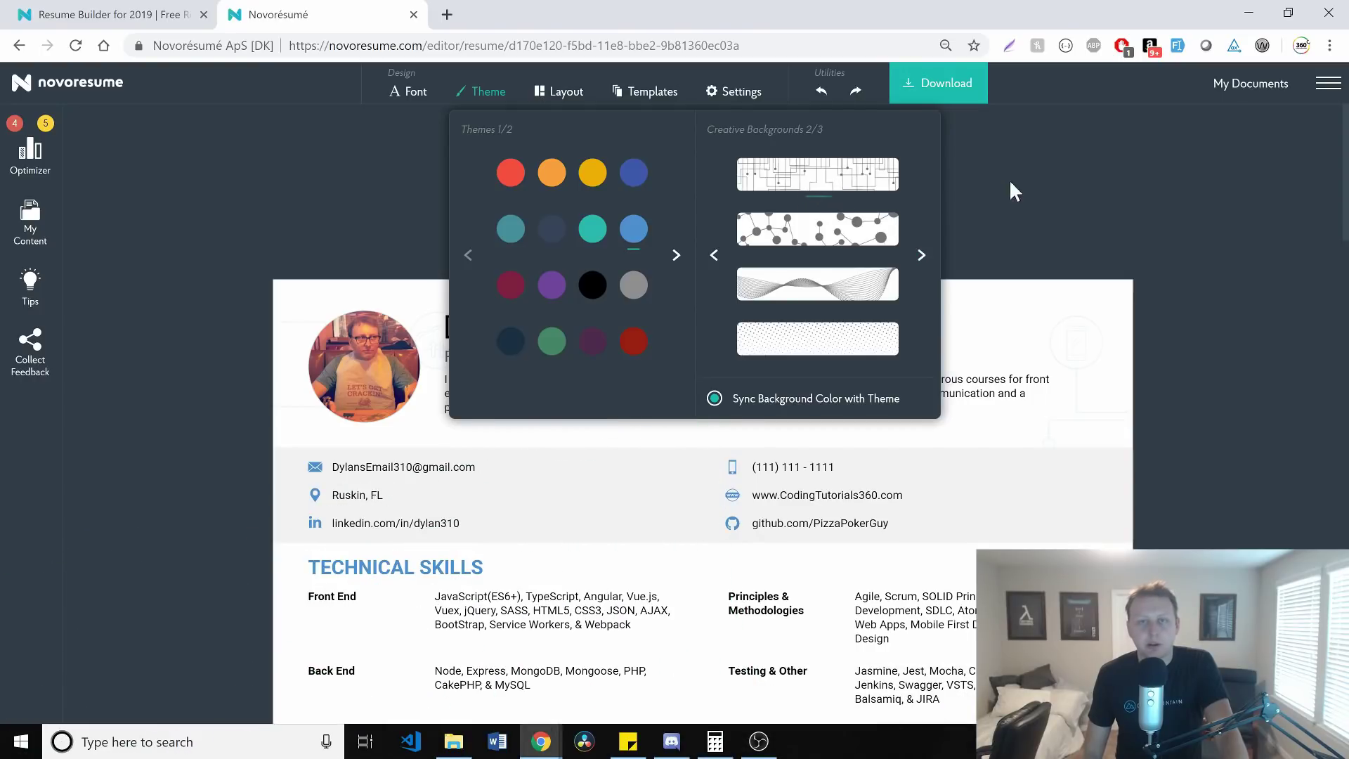
{"action": "left_click", "coordinate": [1009, 178]}
{"action": "left_click", "coordinate": [621, 96]}
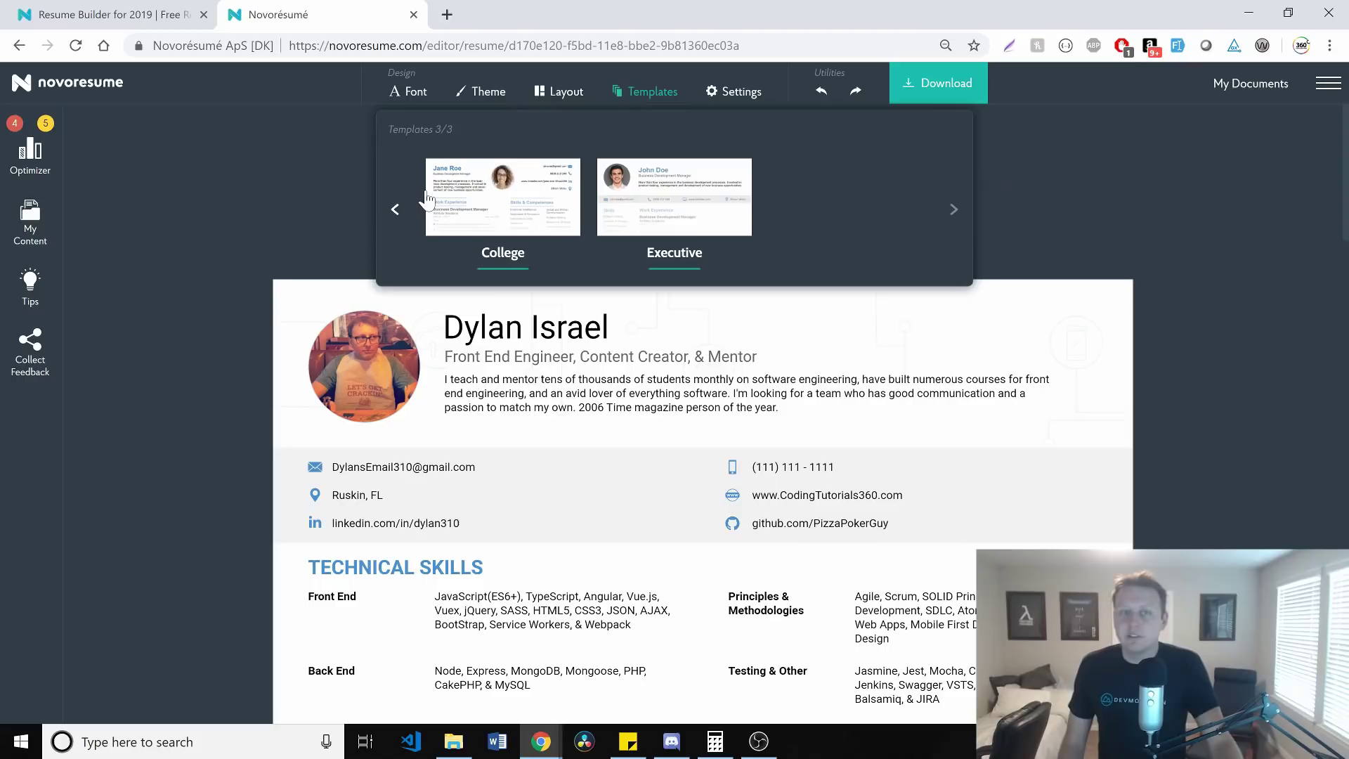
Browse the template pages and apply the College template, reviewing the resume.
{"action": "left_click", "coordinate": [394, 214]}
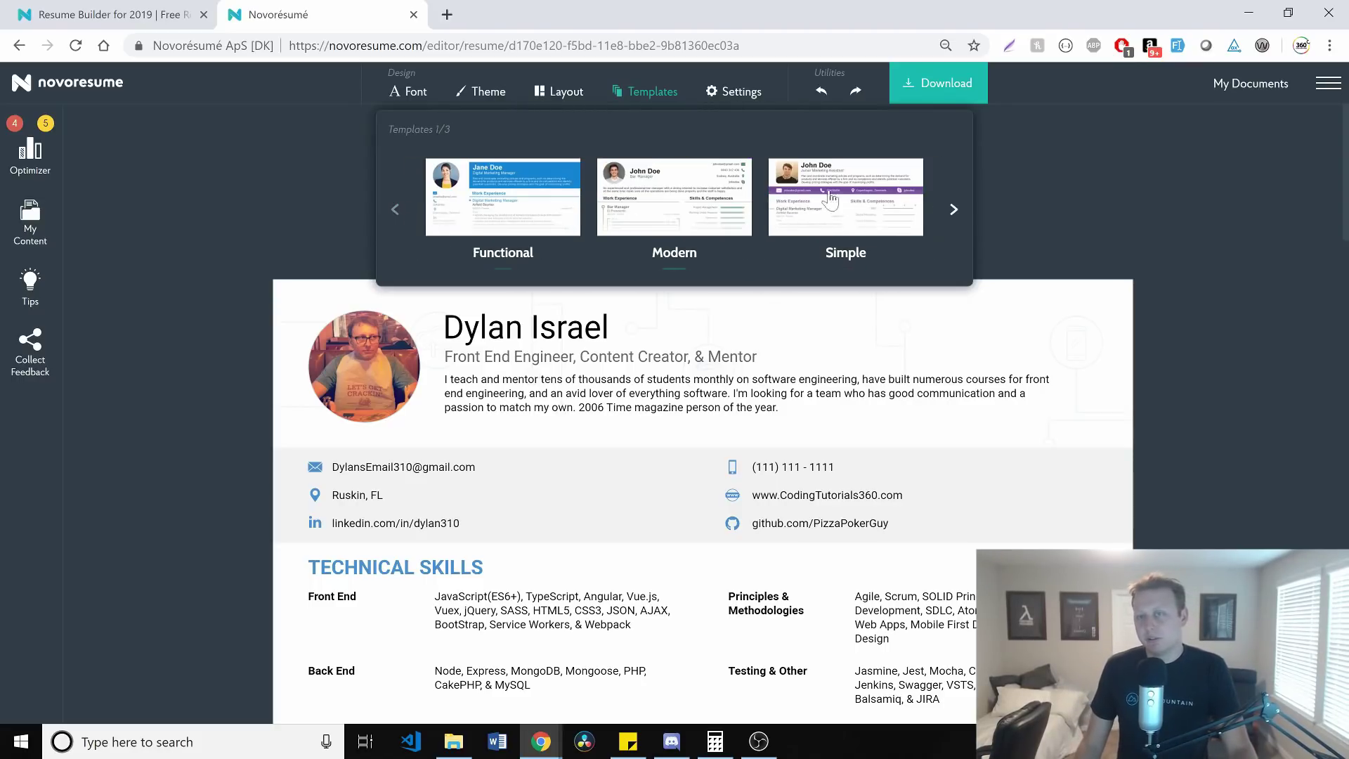
{"action": "left_click", "coordinate": [957, 210]}
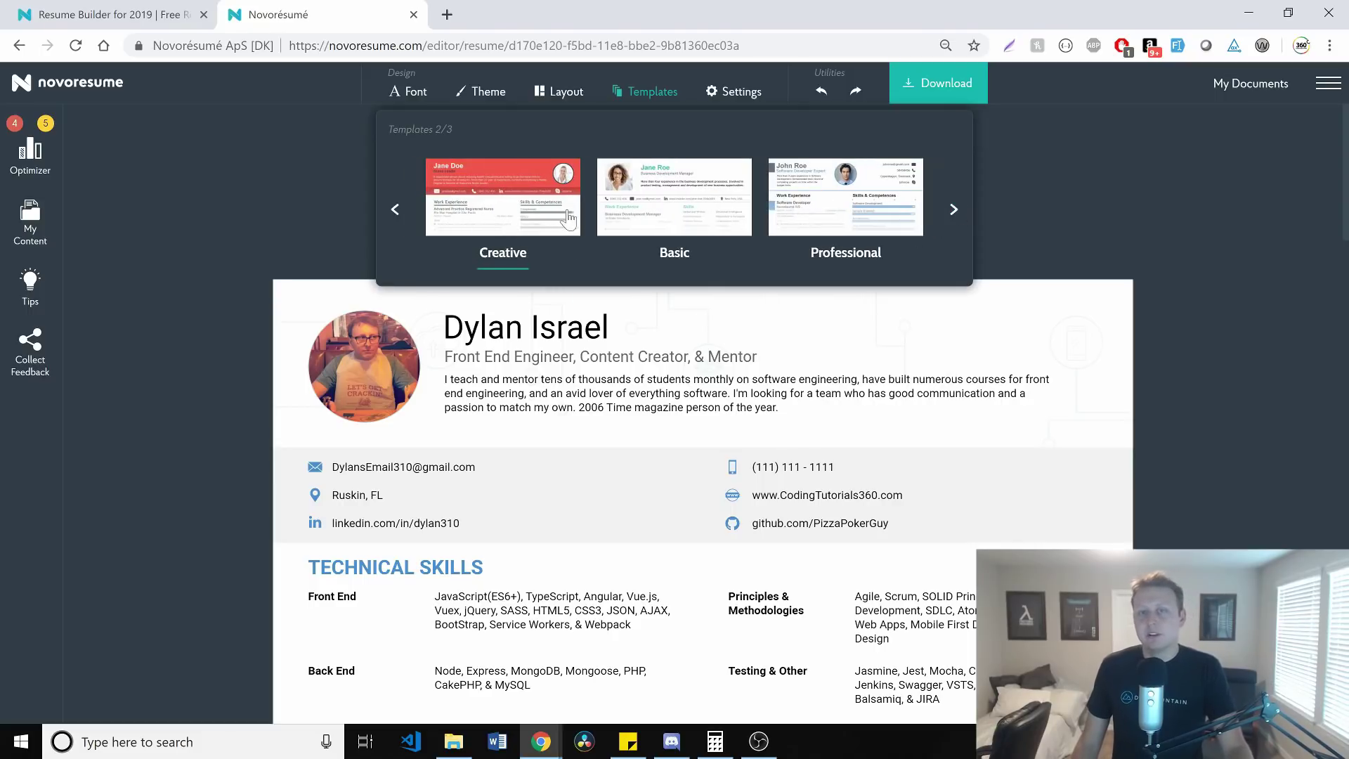
{"action": "left_click", "coordinate": [1080, 222]}
{"action": "left_click", "coordinate": [678, 90]}
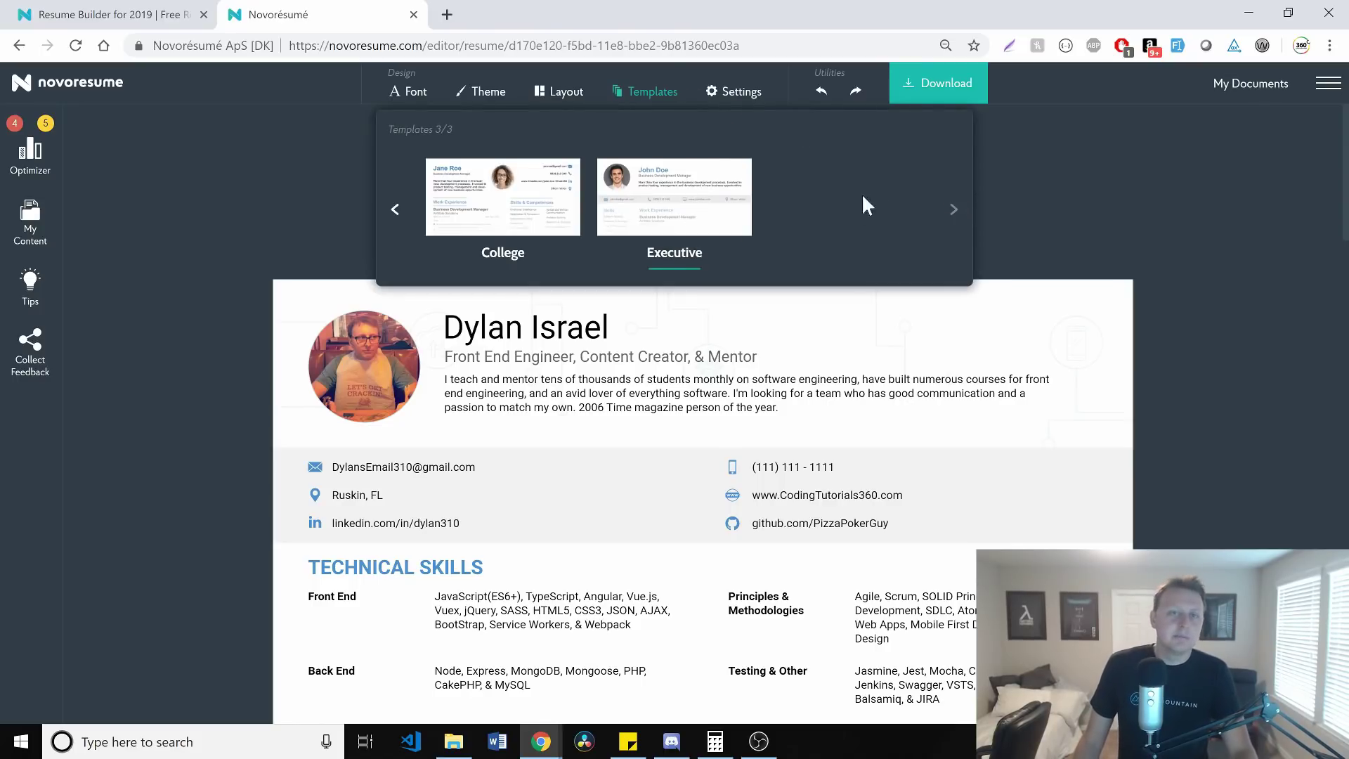
{"action": "left_click", "coordinate": [506, 203]}
{"action": "scroll", "coordinate": [694, 359], "scroll_direction": "down", "scroll_amount": 5}
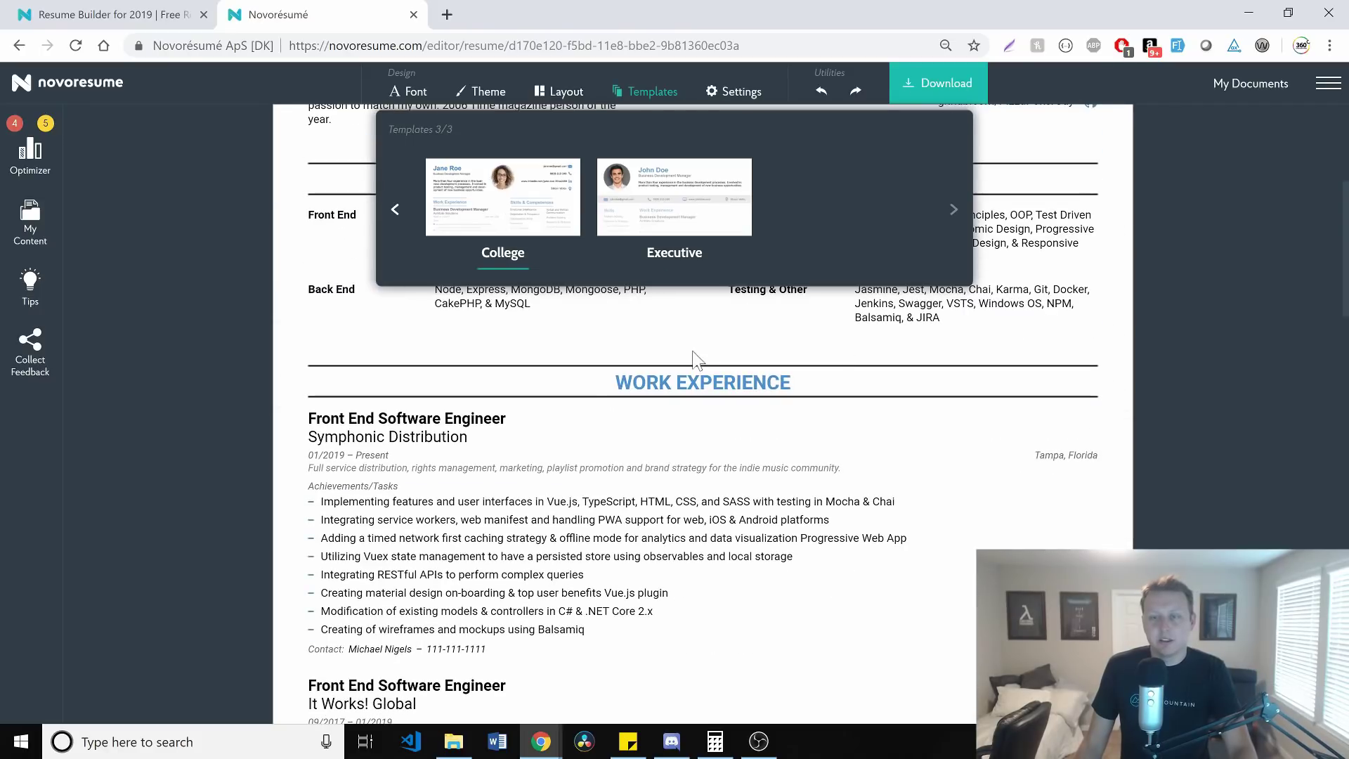
{"action": "left_click", "coordinate": [1226, 338]}
{"action": "scroll", "coordinate": [1225, 337], "scroll_direction": "down", "scroll_amount": 15}
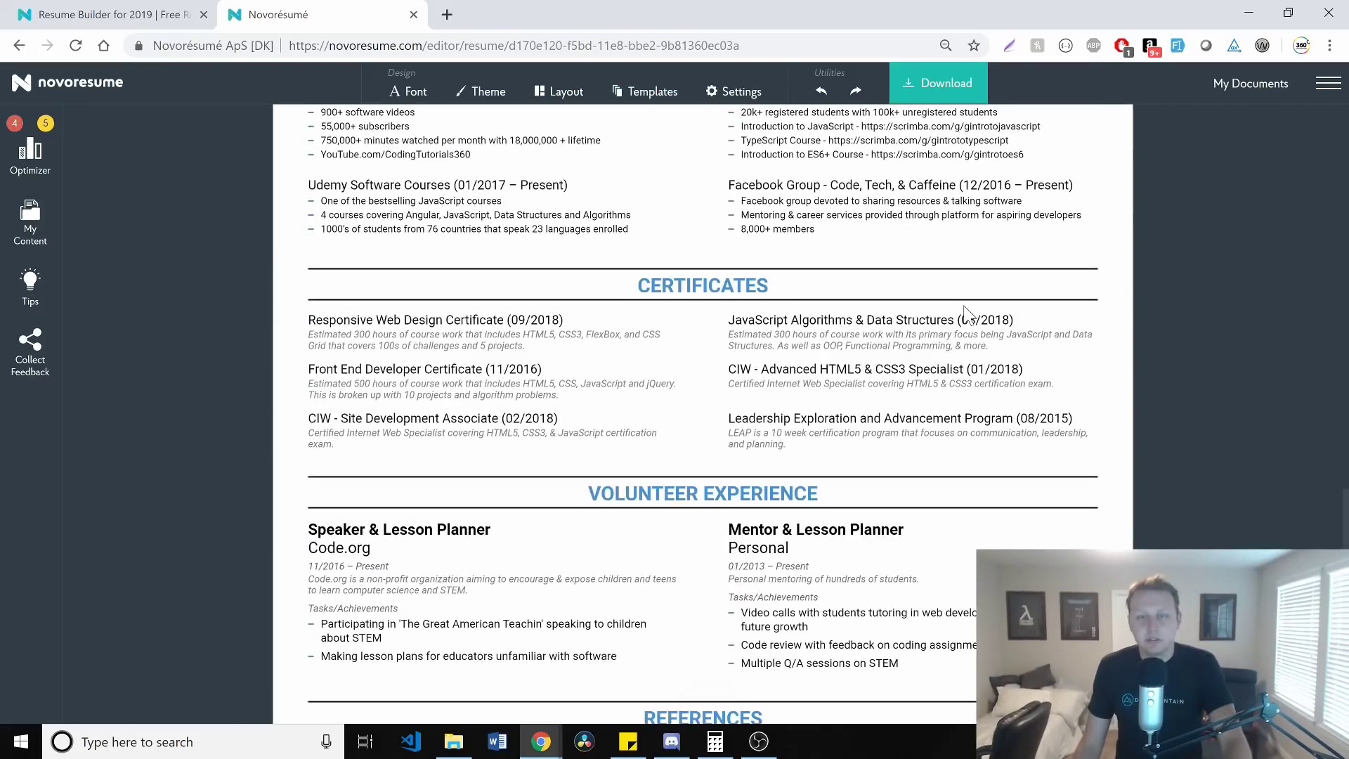
{"action": "scroll", "coordinate": [969, 320], "scroll_direction": "down", "scroll_amount": 6}
{"action": "scroll", "coordinate": [970, 319], "scroll_direction": "up", "scroll_amount": 9}
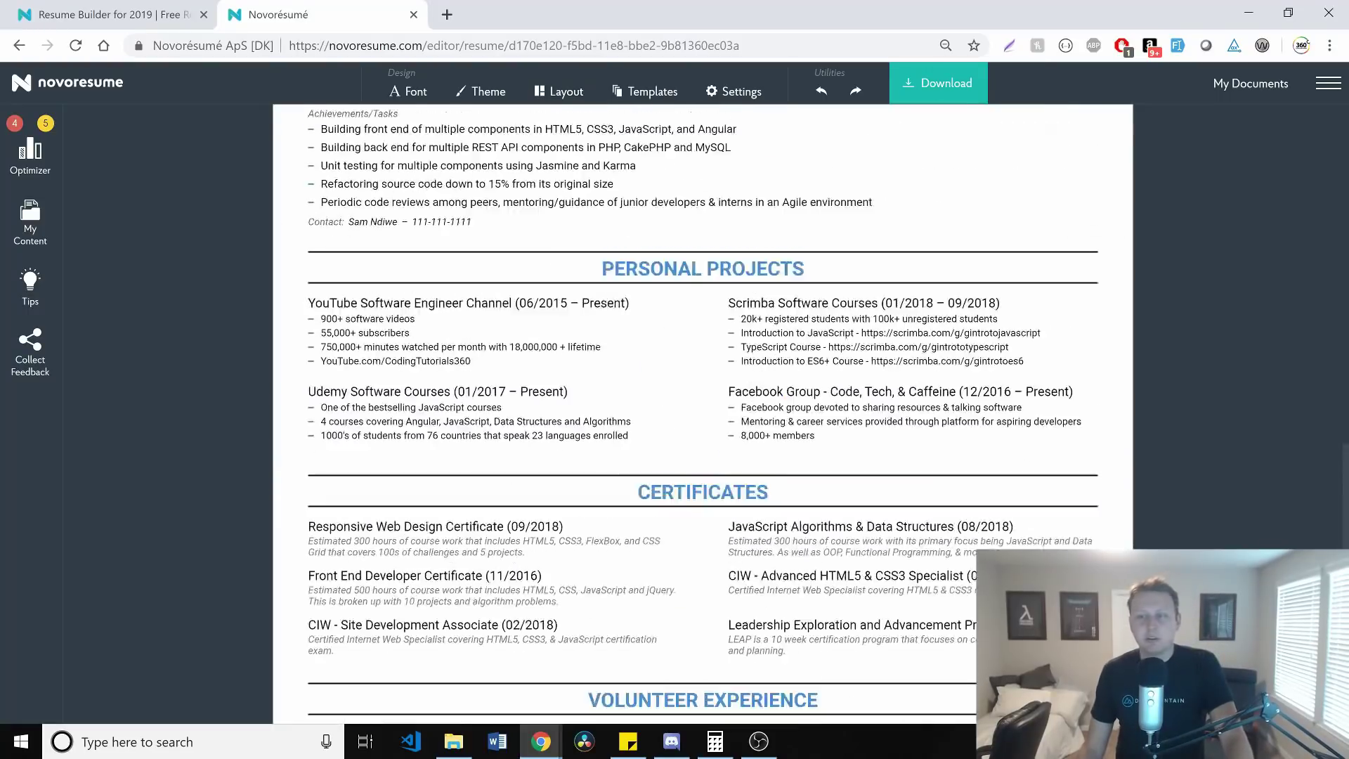
{"action": "scroll", "coordinate": [932, 310], "scroll_direction": "up", "scroll_amount": 15}
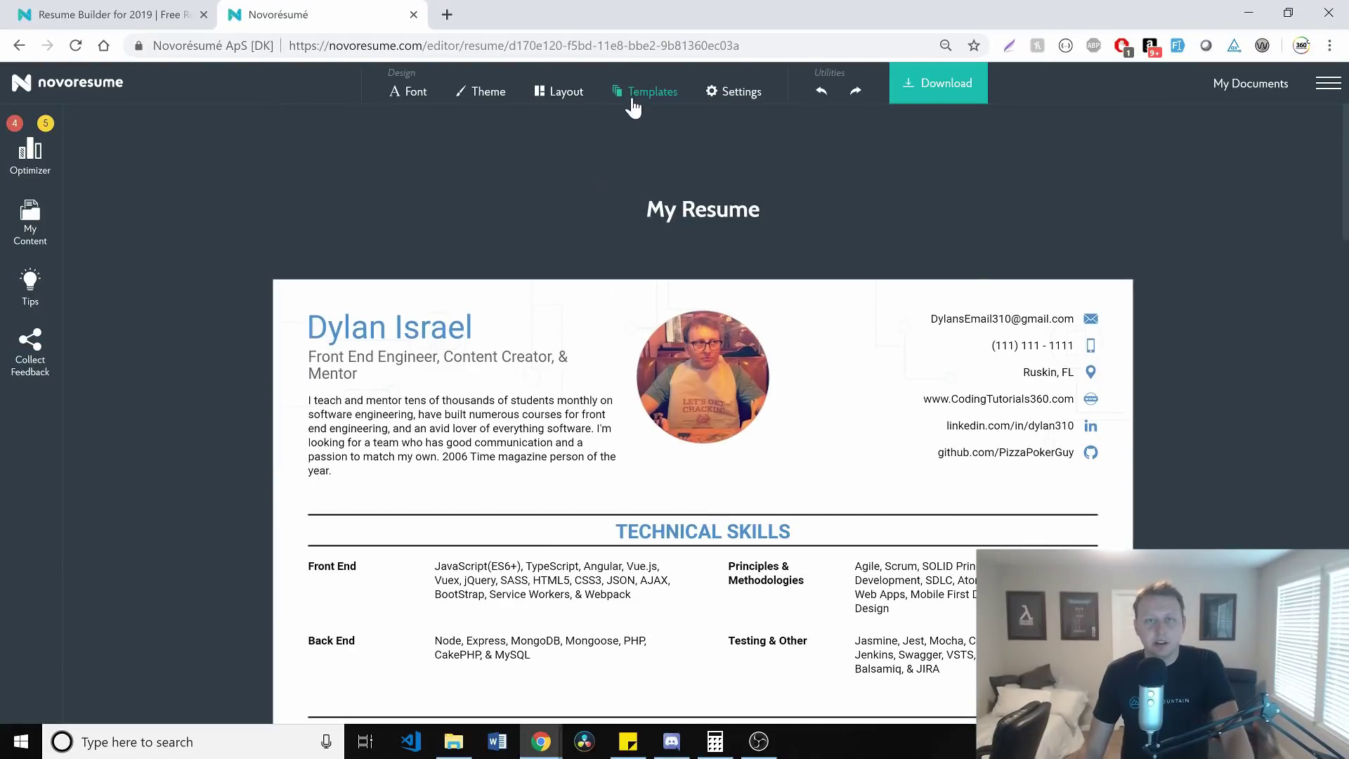
Switch the resume to the Creative template and scroll through it.
{"action": "left_click", "coordinate": [633, 104]}
{"action": "left_click", "coordinate": [395, 209]}
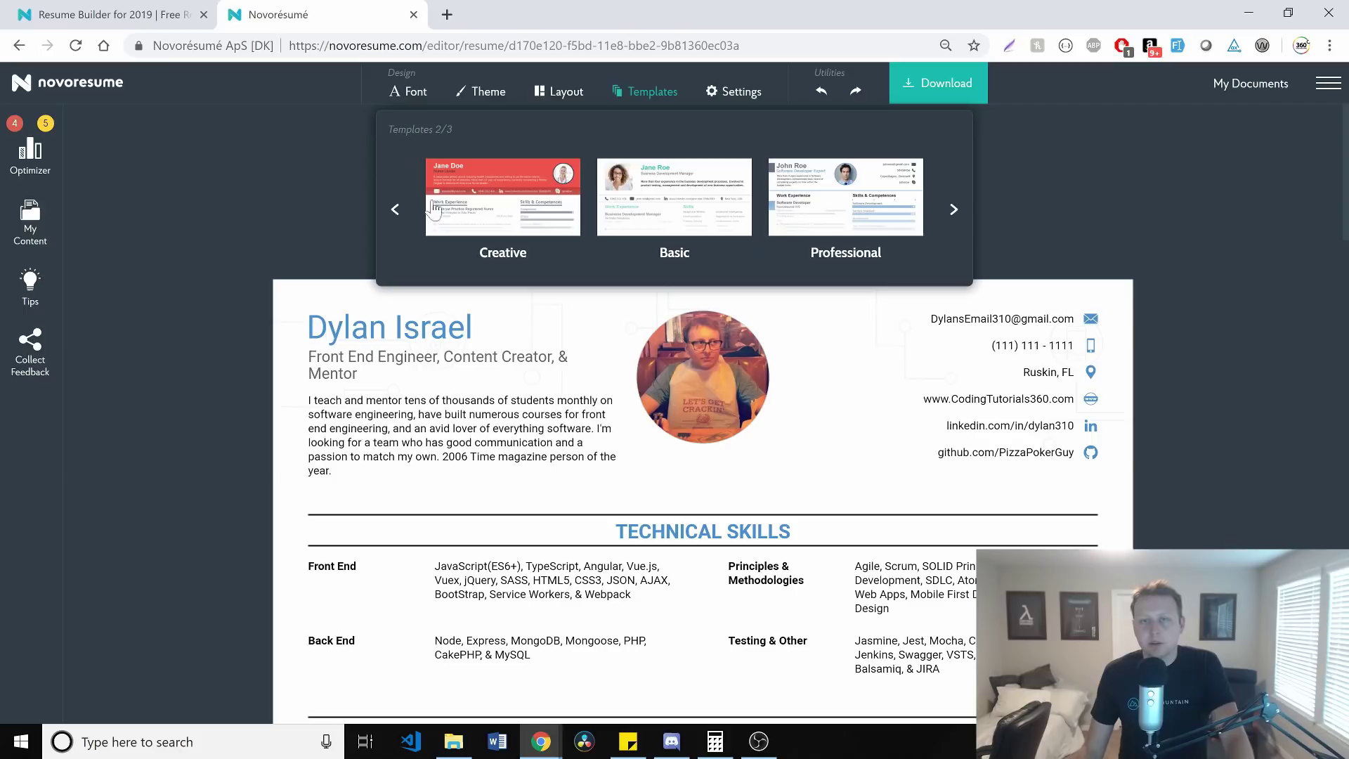
{"action": "left_click", "coordinate": [512, 218]}
{"action": "scroll", "coordinate": [956, 255], "scroll_direction": "down", "scroll_amount": 12}
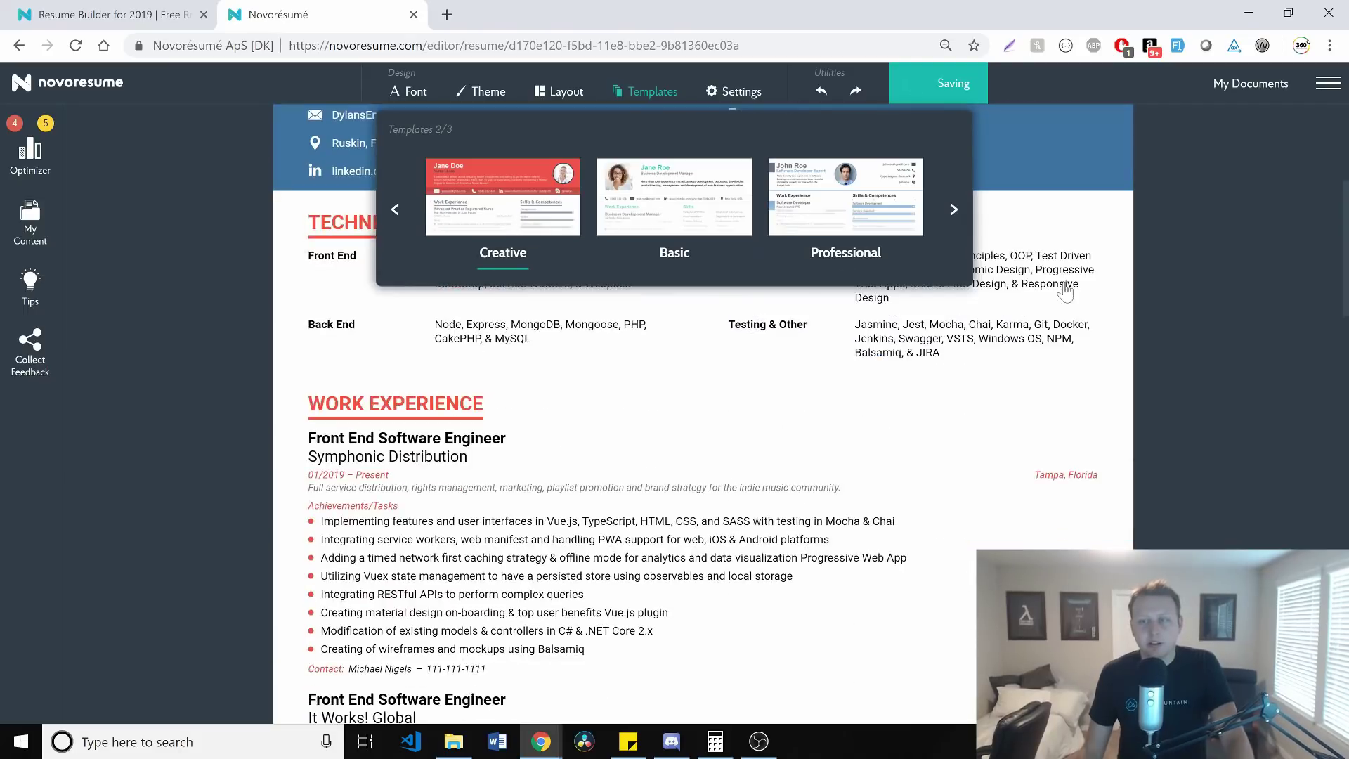
{"action": "scroll", "coordinate": [1062, 284], "scroll_direction": "down", "scroll_amount": 9}
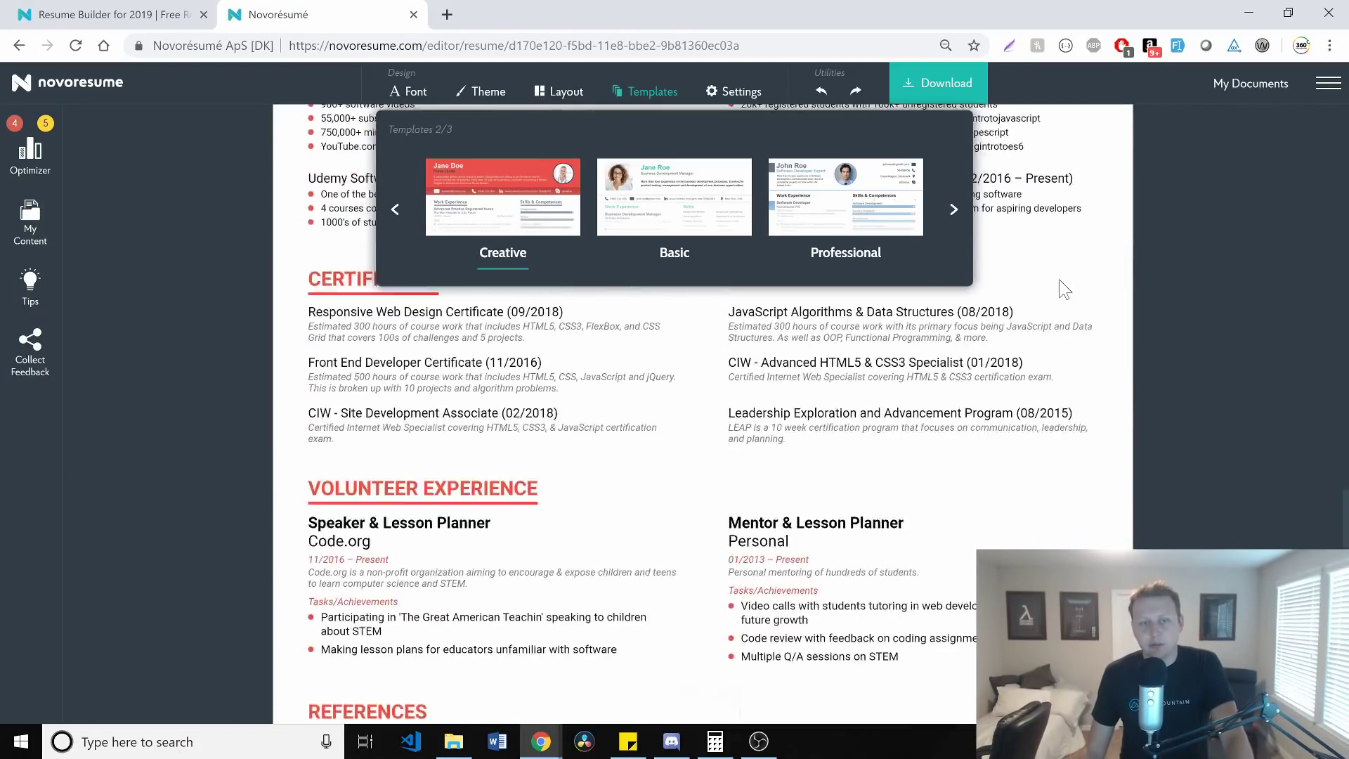
{"action": "scroll", "coordinate": [1054, 281], "scroll_direction": "up", "scroll_amount": 16}
Try the Basic template, then the Modern template, and review the resume with templates closed.
{"action": "left_click", "coordinate": [659, 169]}
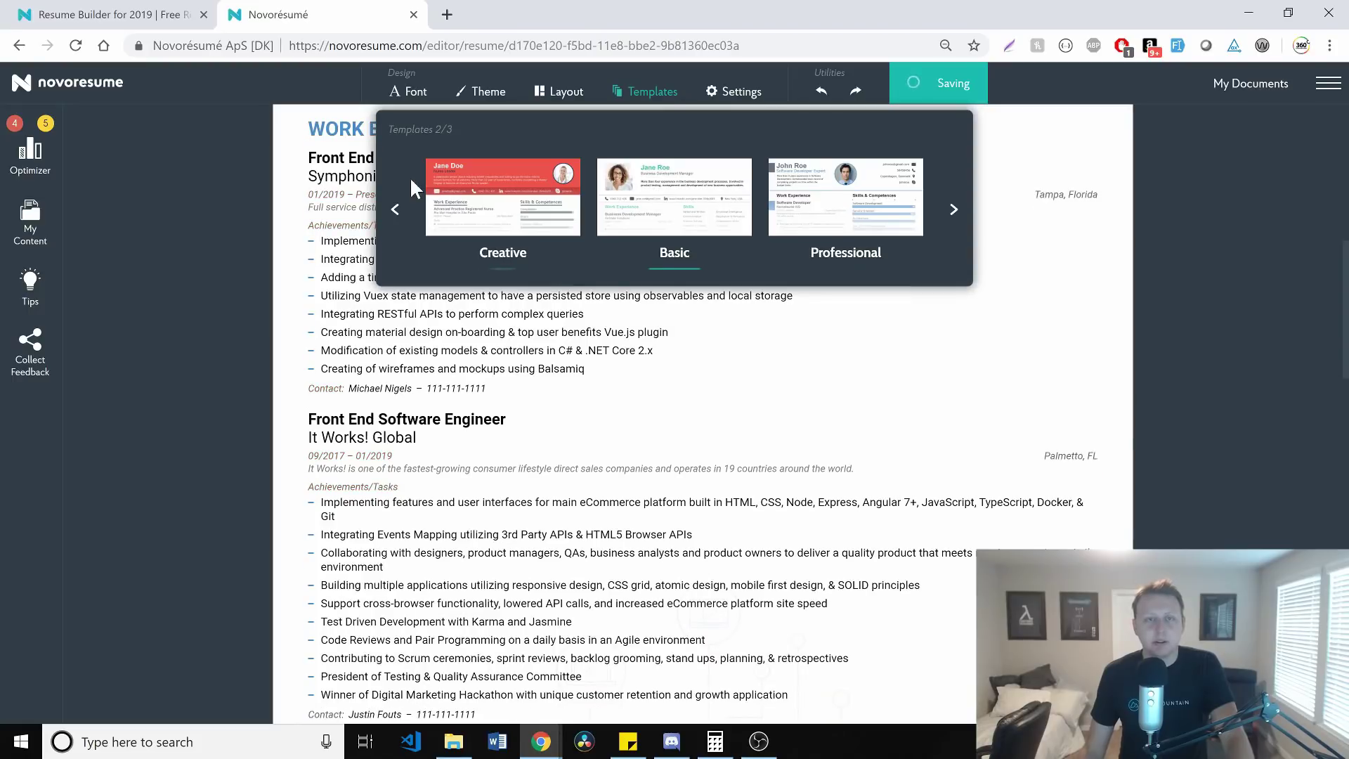
{"action": "left_click", "coordinate": [394, 209]}
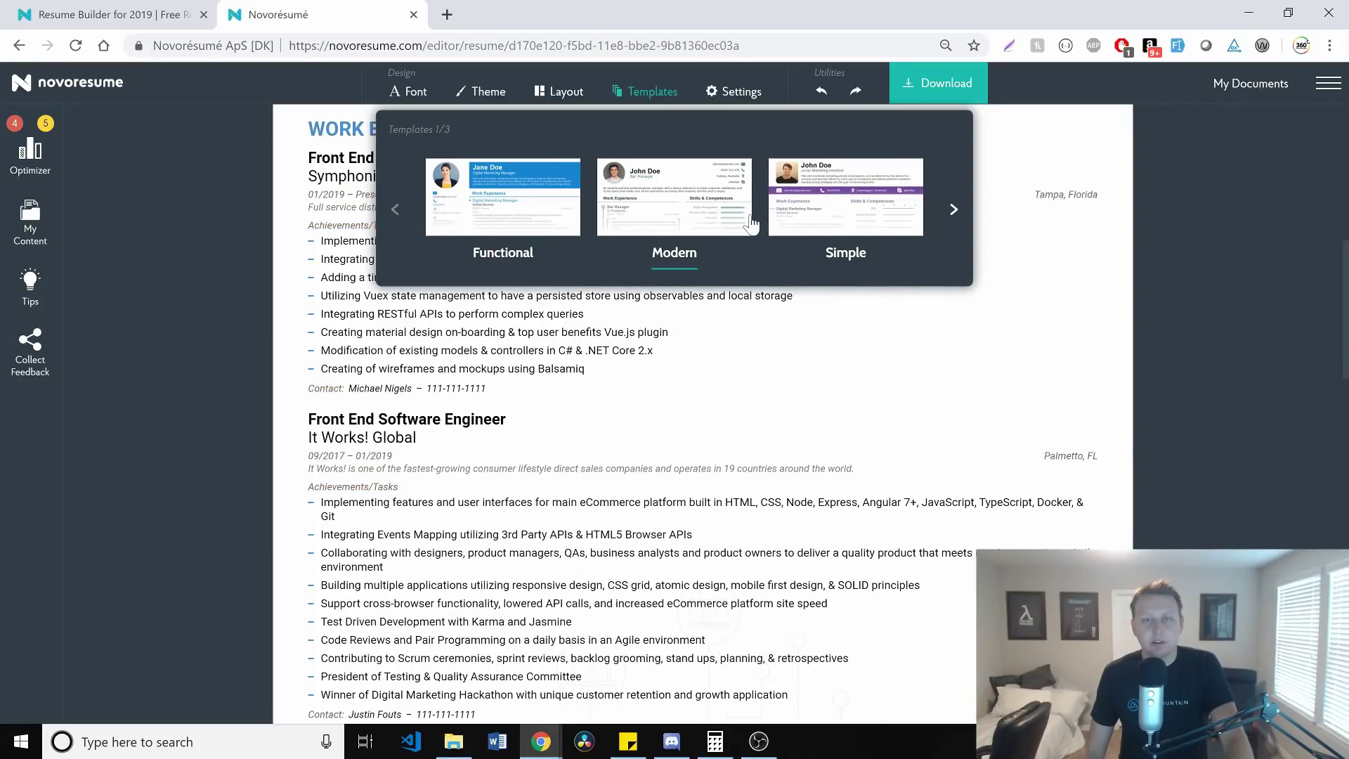
{"action": "left_click", "coordinate": [702, 211]}
{"action": "scroll", "coordinate": [1124, 266], "scroll_direction": "up", "scroll_amount": 9}
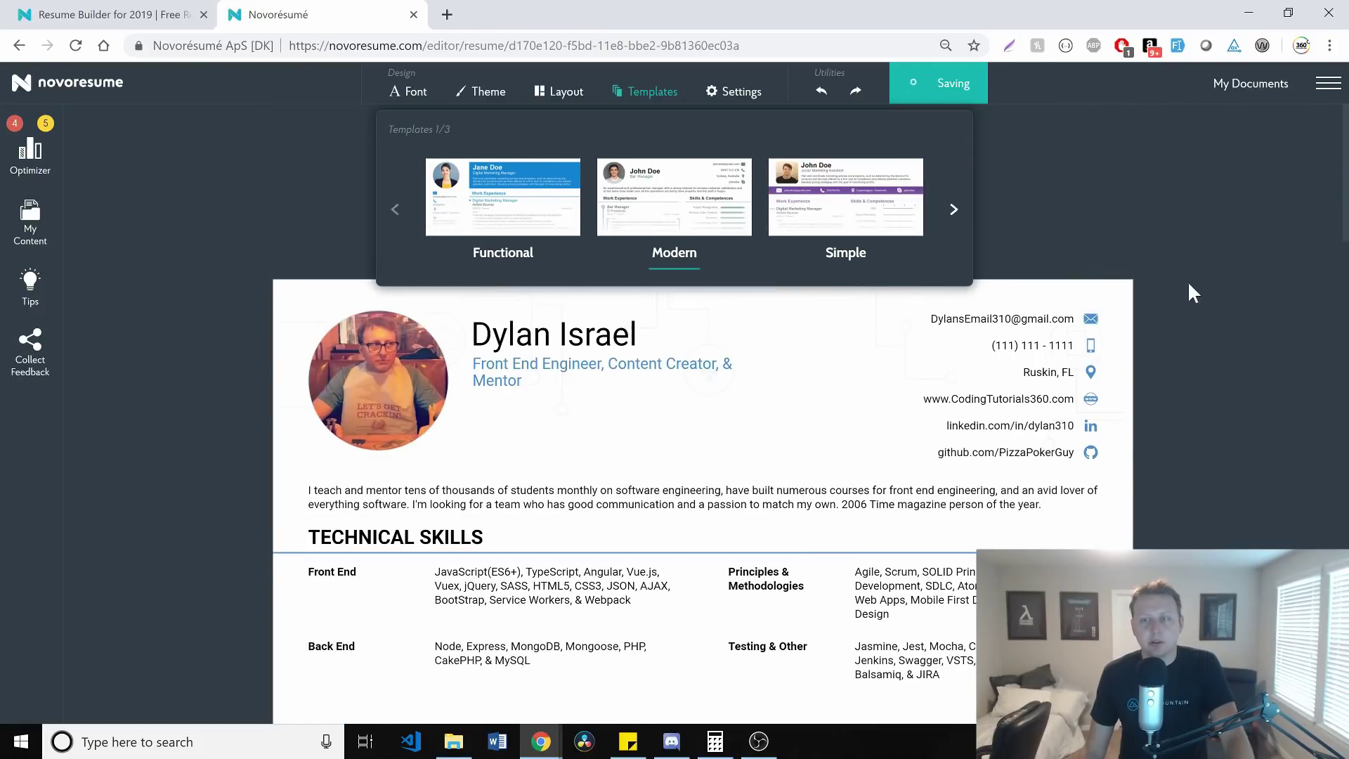
{"action": "left_click", "coordinate": [1196, 281]}
{"action": "scroll", "coordinate": [1195, 280], "scroll_direction": "down", "scroll_amount": 4}
{"action": "scroll", "coordinate": [1194, 280], "scroll_direction": "up", "scroll_amount": 1}
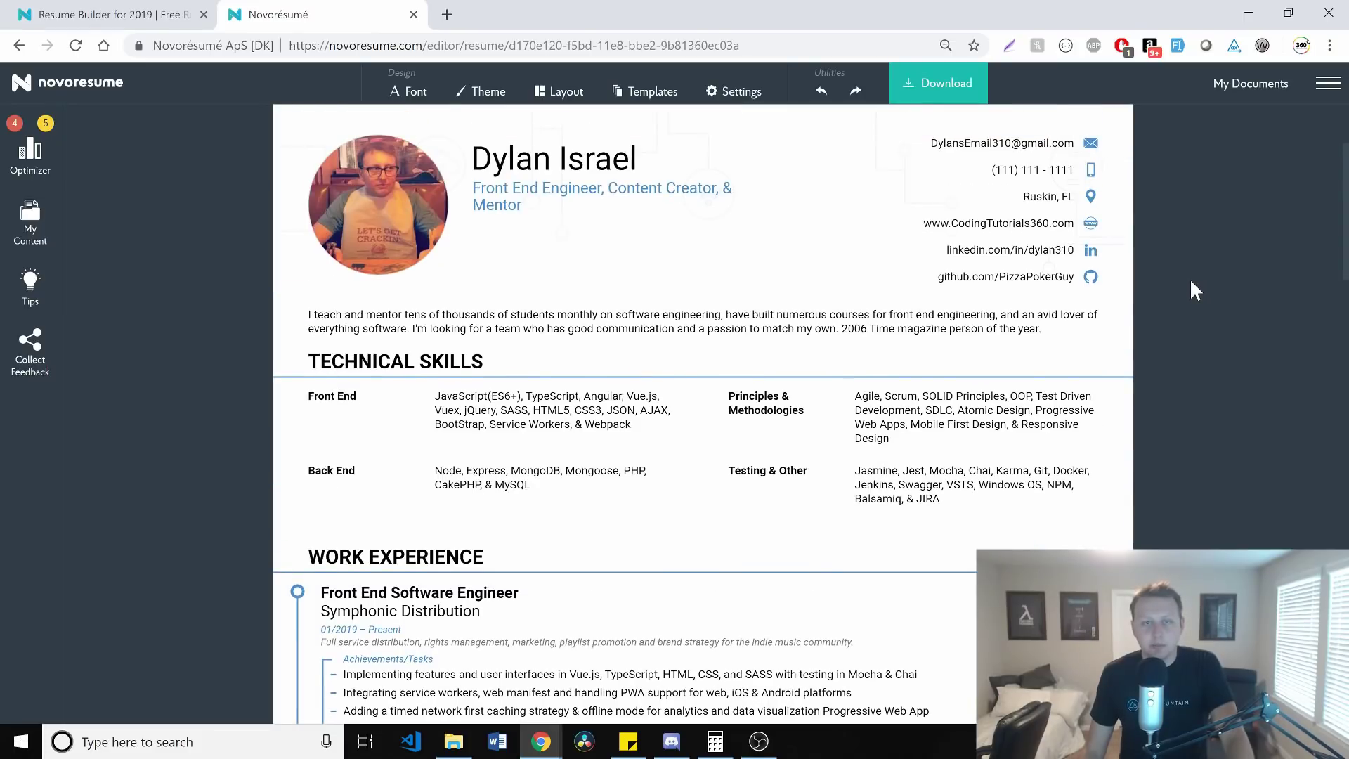
{"action": "scroll", "coordinate": [1190, 277], "scroll_direction": "down", "scroll_amount": 1}
{"action": "scroll", "coordinate": [1190, 276], "scroll_direction": "down", "scroll_amount": 7}
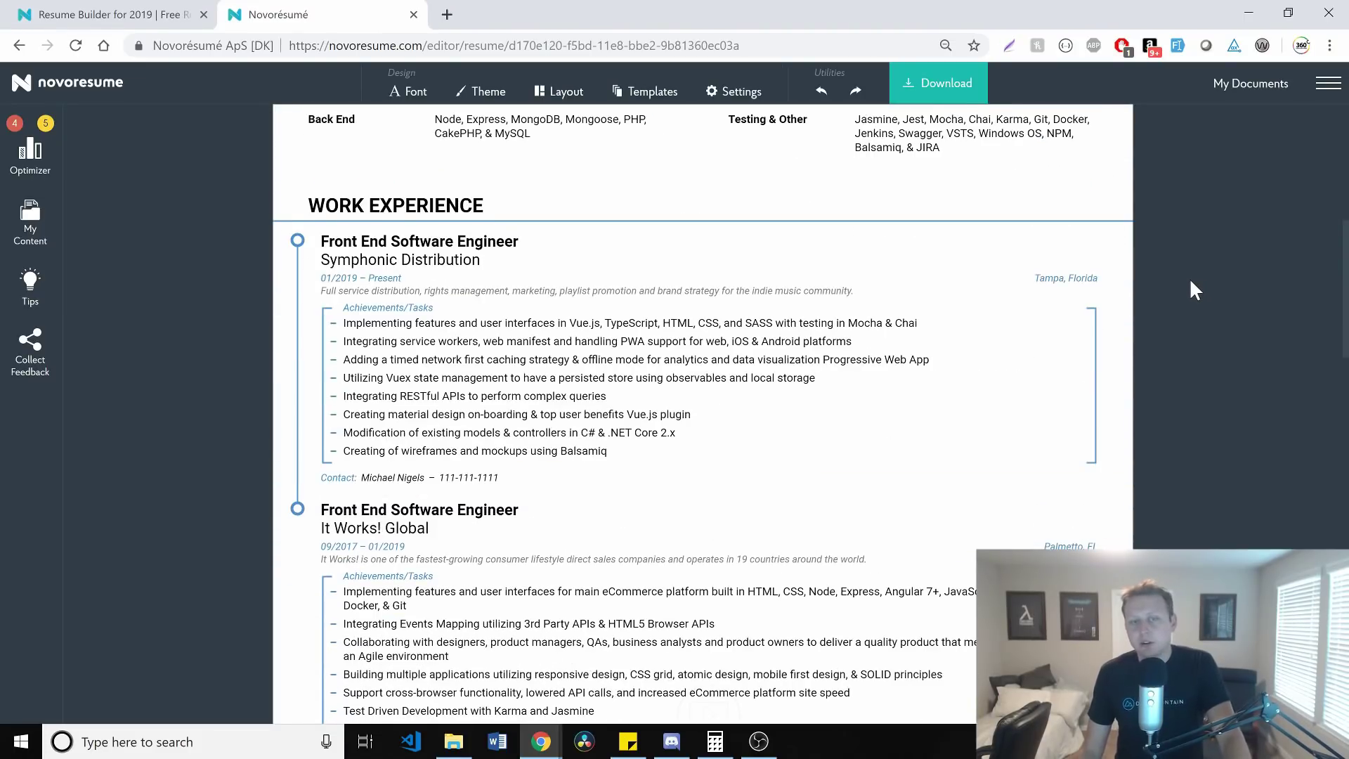
{"action": "scroll", "coordinate": [1178, 273], "scroll_direction": "down", "scroll_amount": 8}
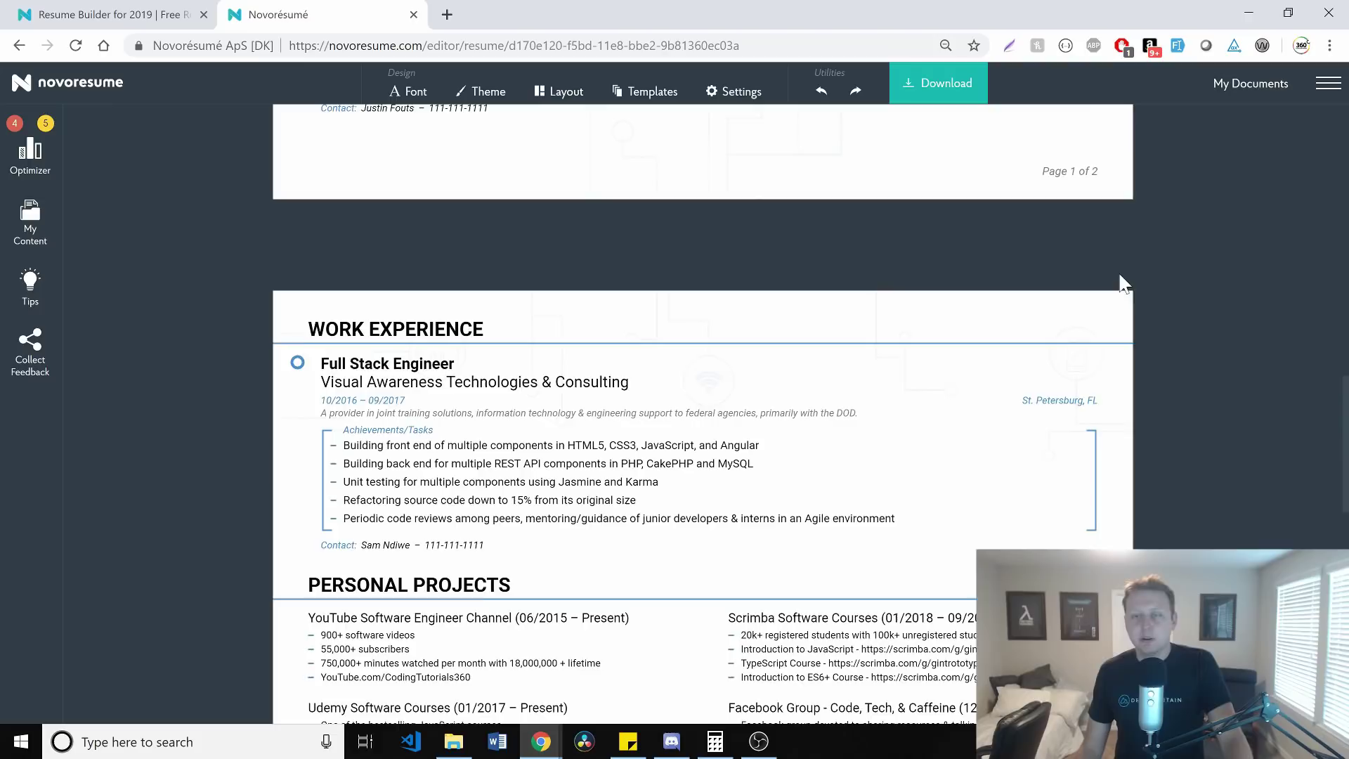
{"action": "scroll", "coordinate": [1114, 275], "scroll_direction": "up", "scroll_amount": 10}
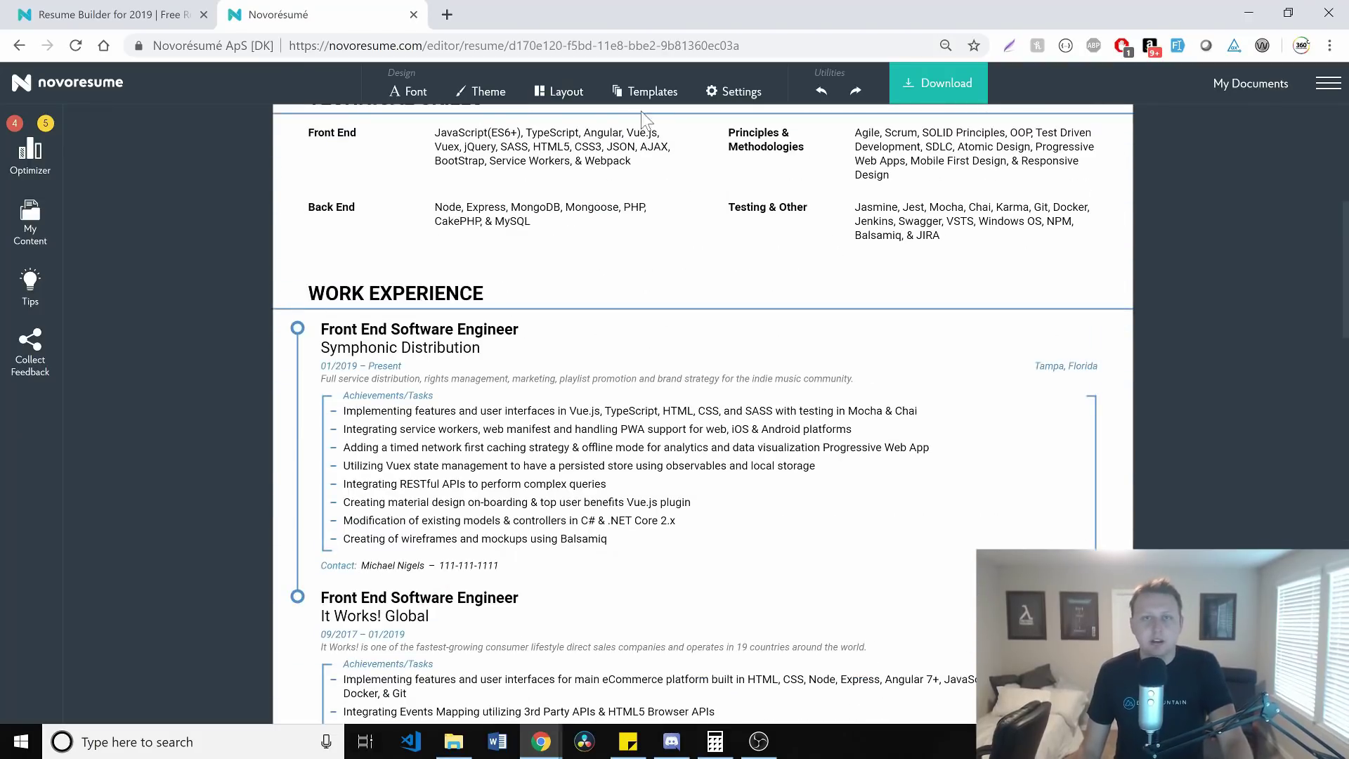
Page to the last template set and switch the resume back to Executive.
{"action": "left_click", "coordinate": [644, 91]}
{"action": "left_click", "coordinate": [952, 205]}
{"action": "left_click", "coordinate": [952, 200]}
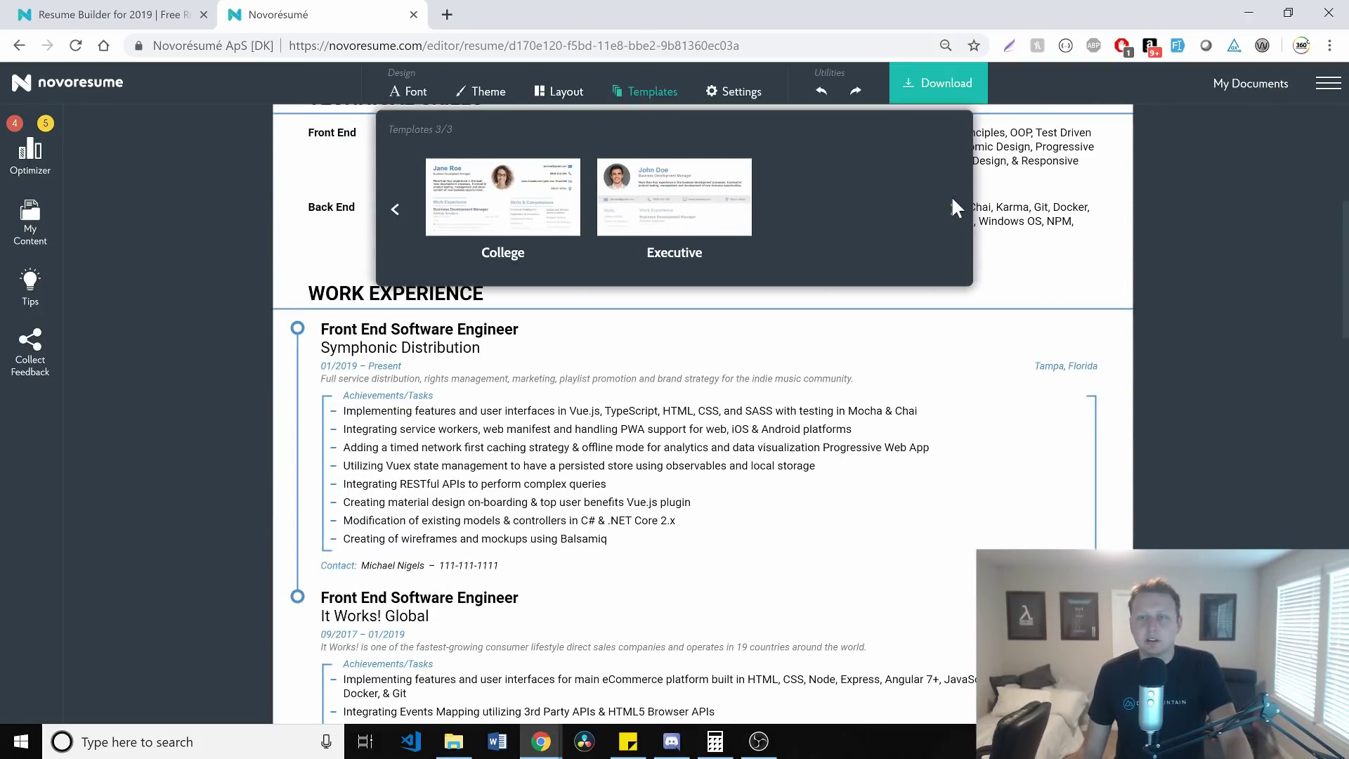
{"action": "left_click", "coordinate": [734, 191]}
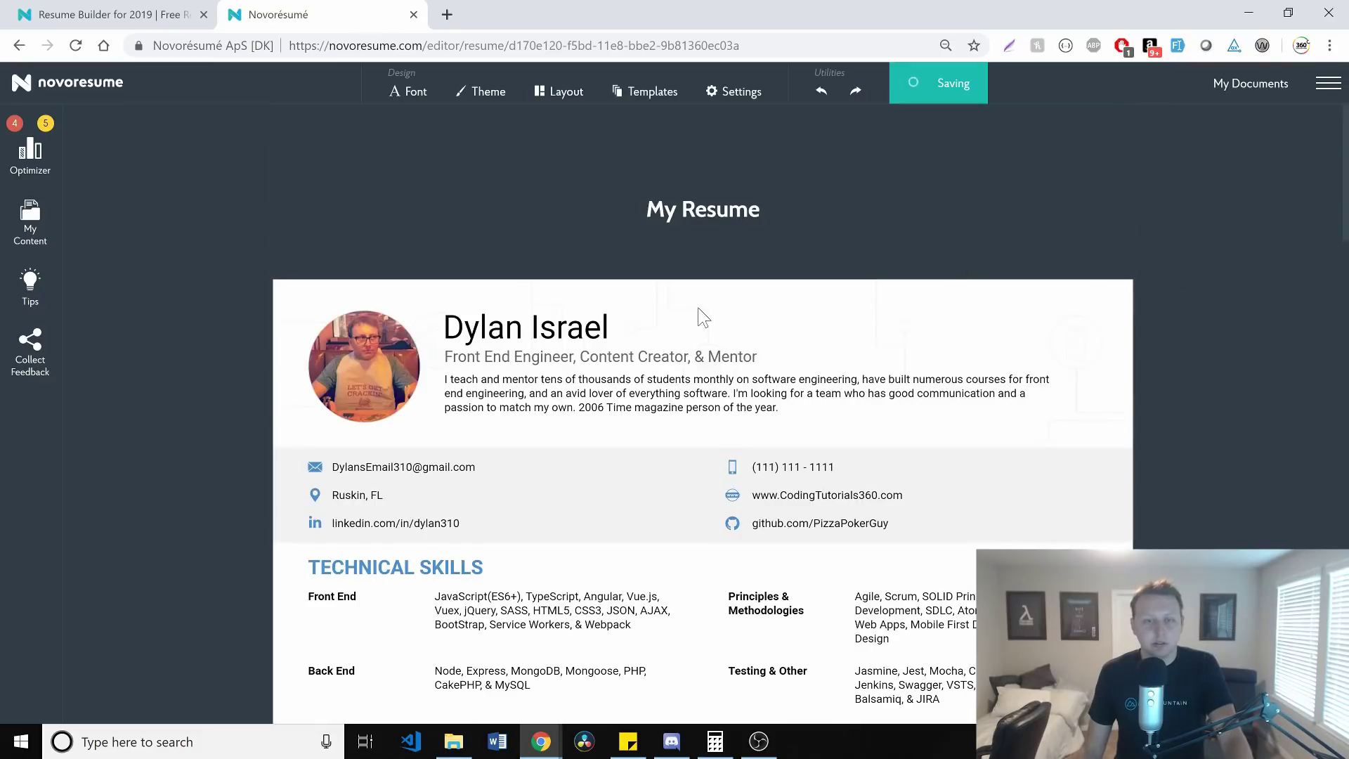
{"action": "scroll", "coordinate": [698, 313], "scroll_direction": "down", "scroll_amount": 1}
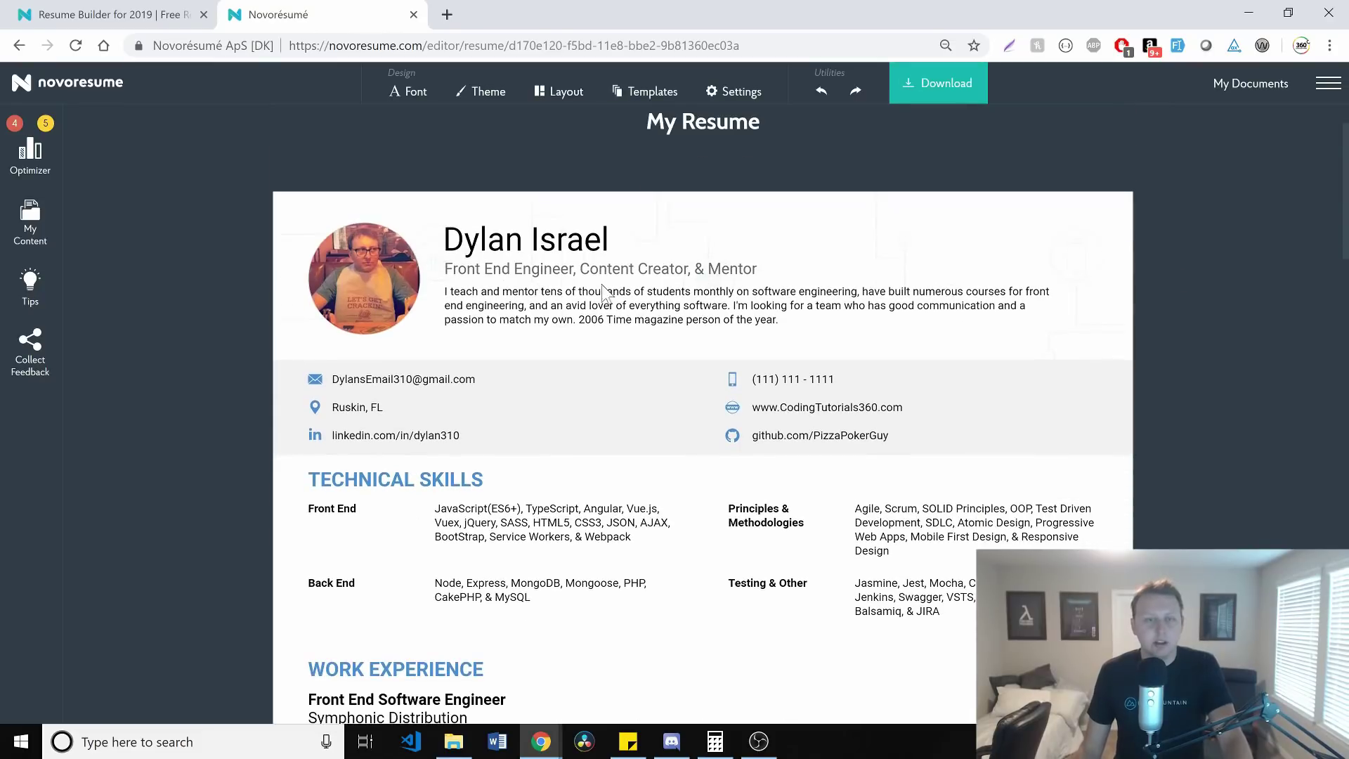
Open Layout and keep the experience level at Intermediate / 1-5 Years of Experience.
{"action": "left_click", "coordinate": [573, 95]}
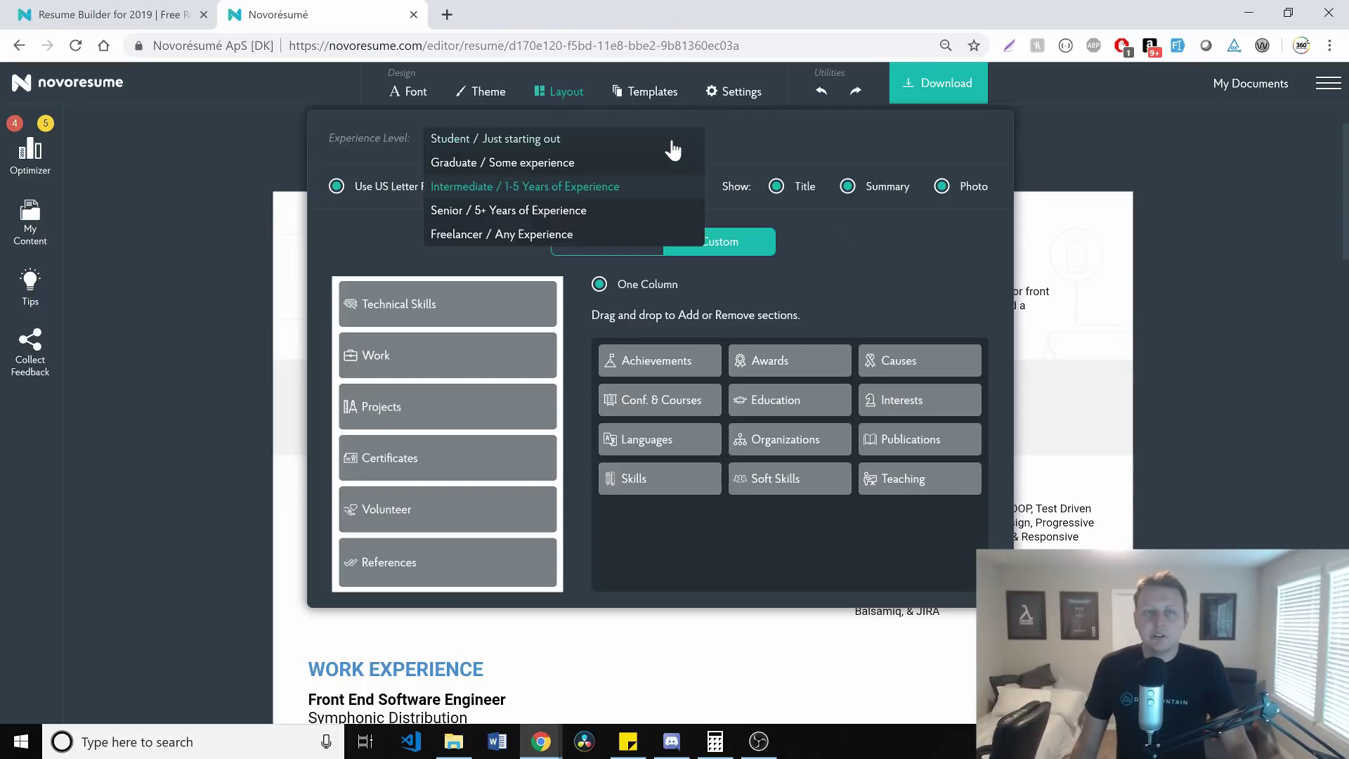
{"action": "left_click", "coordinate": [669, 141]}
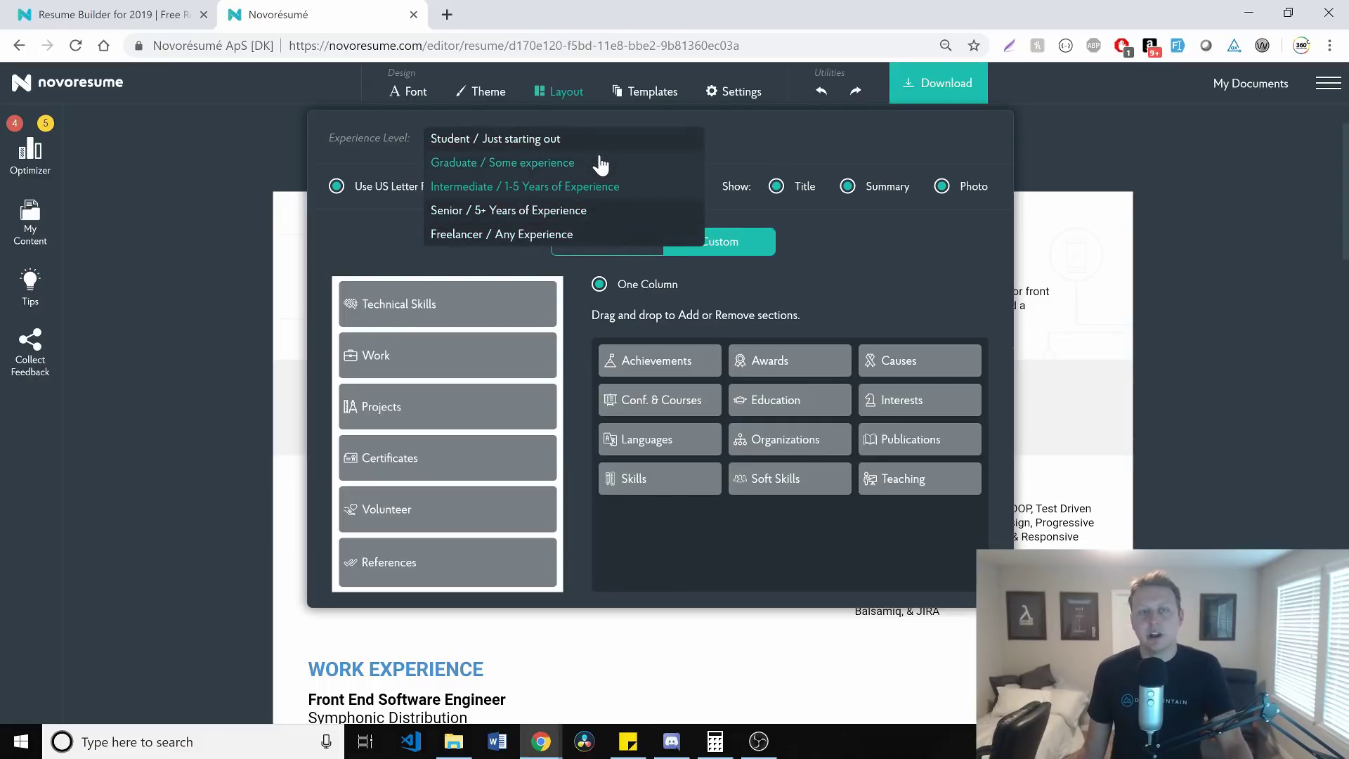
{"action": "left_click", "coordinate": [895, 149]}
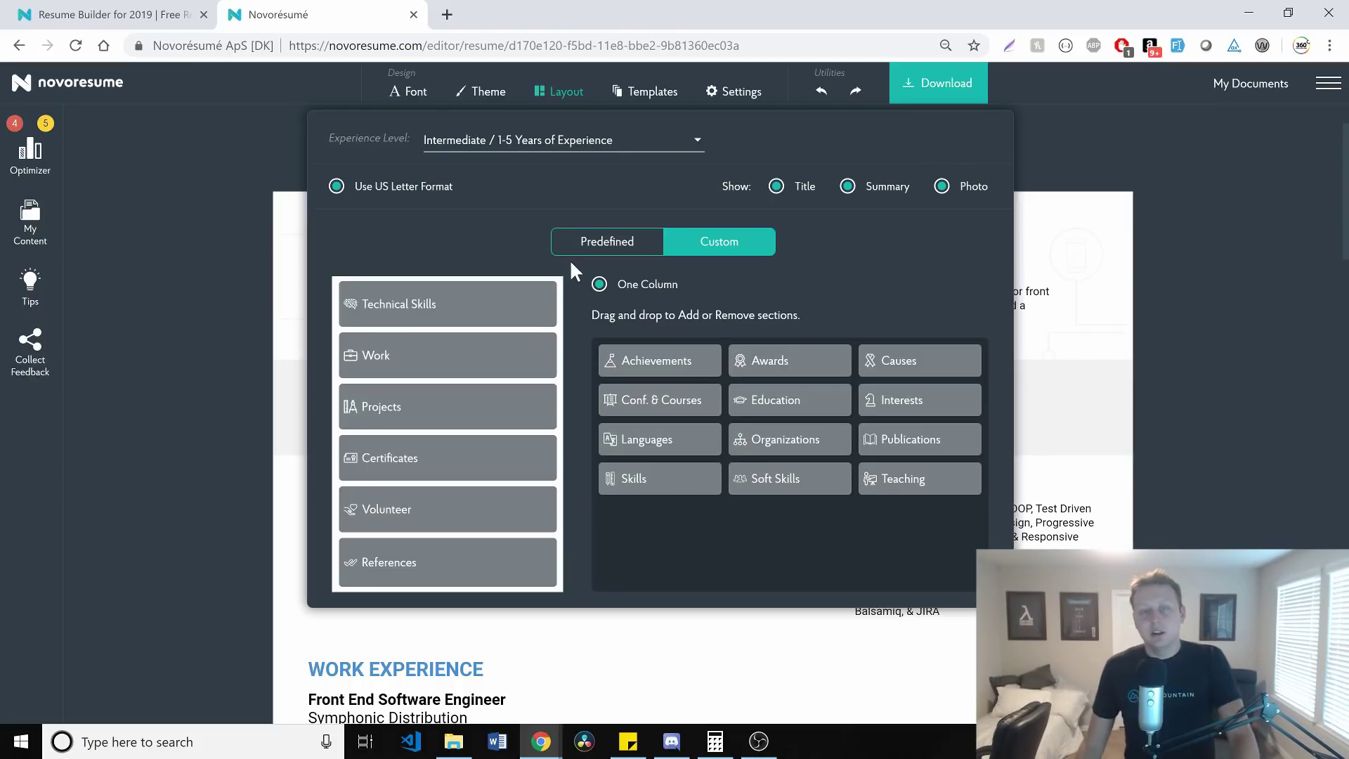
{"action": "left_click", "coordinate": [656, 246]}
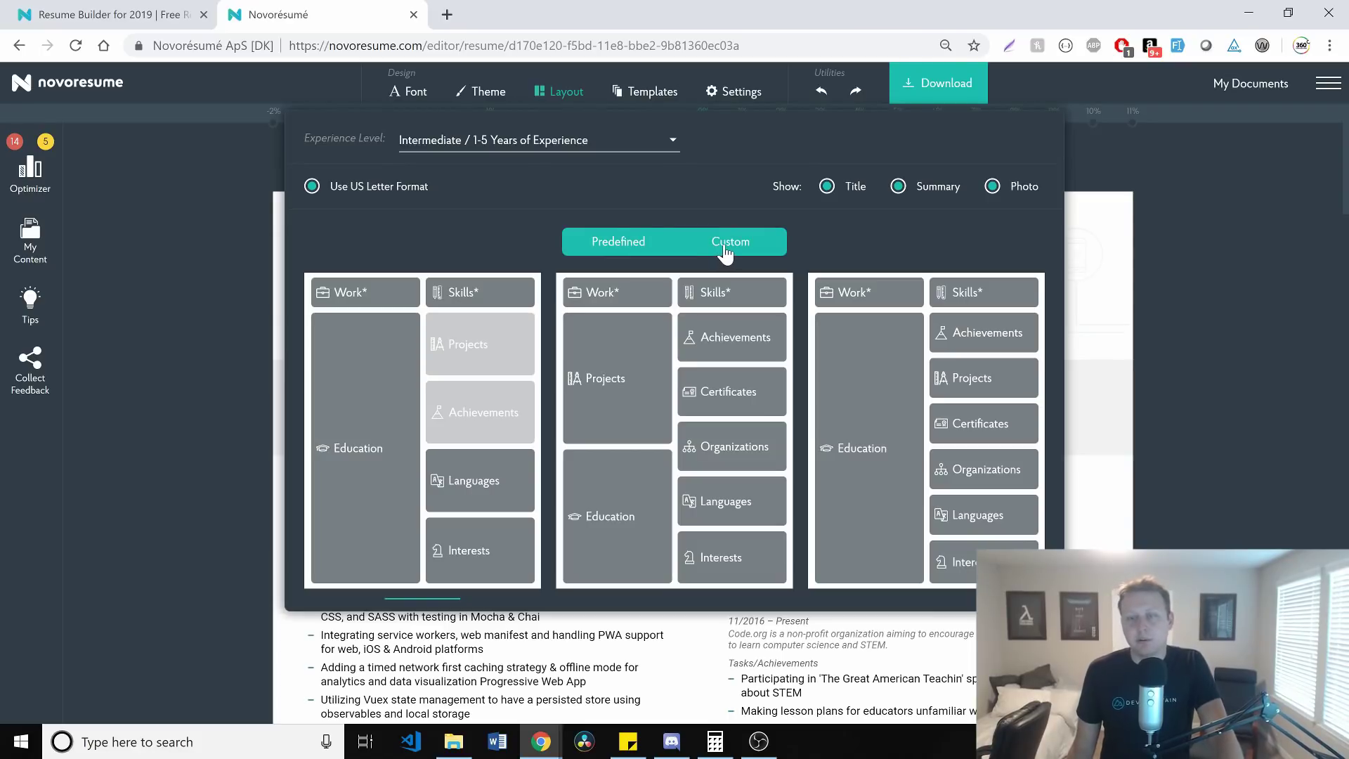
{"action": "left_click", "coordinate": [724, 248]}
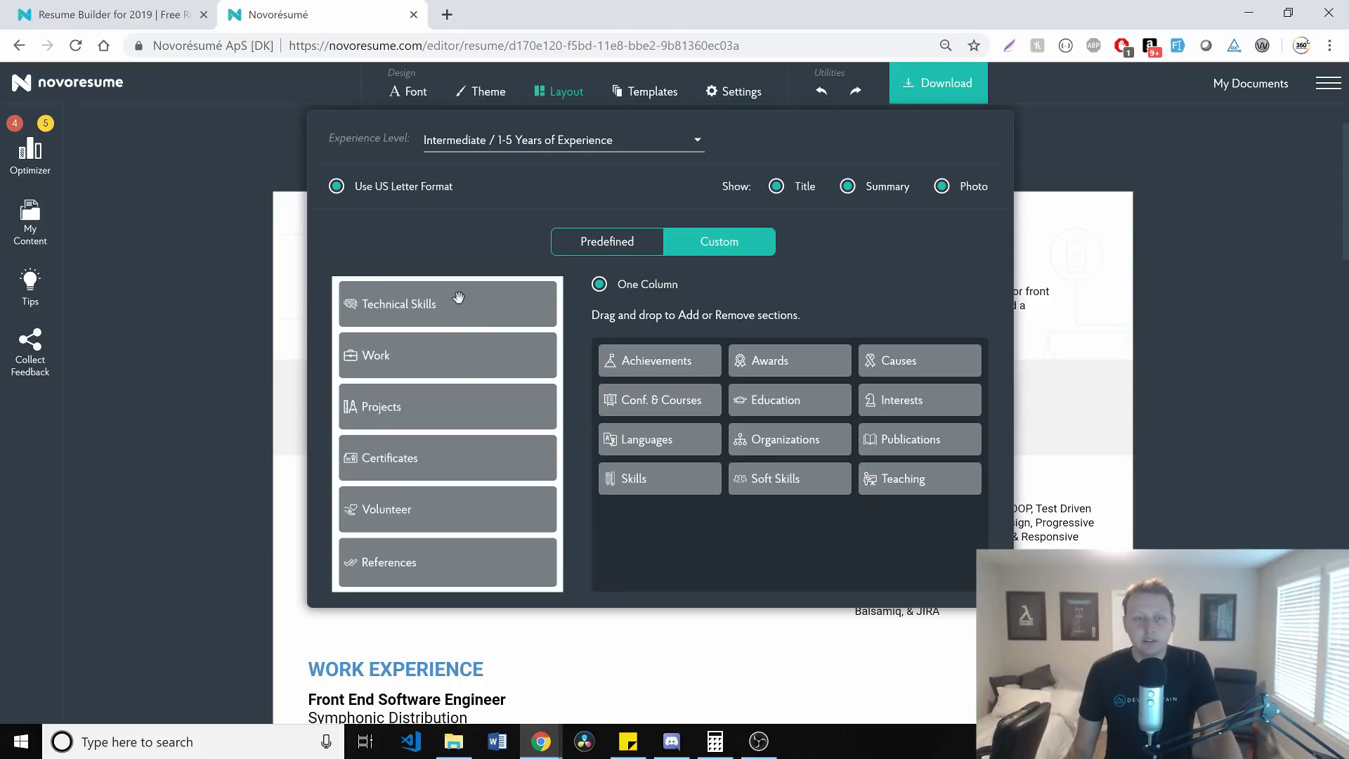
{"action": "left_click_drag", "start_coordinate": [458, 298], "coordinate": [465, 366]}
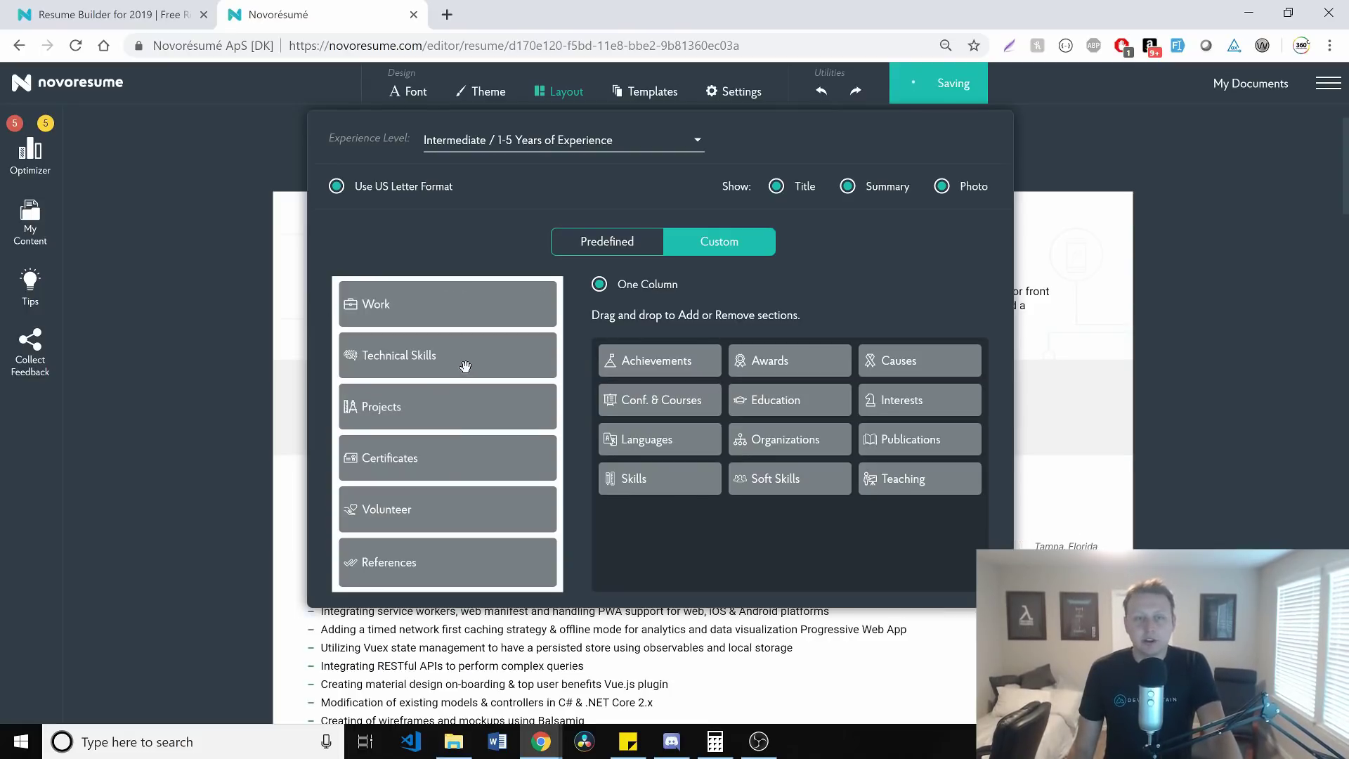
{"action": "left_click", "coordinate": [1146, 227]}
{"action": "scroll", "coordinate": [669, 231], "scroll_direction": "down", "scroll_amount": 10}
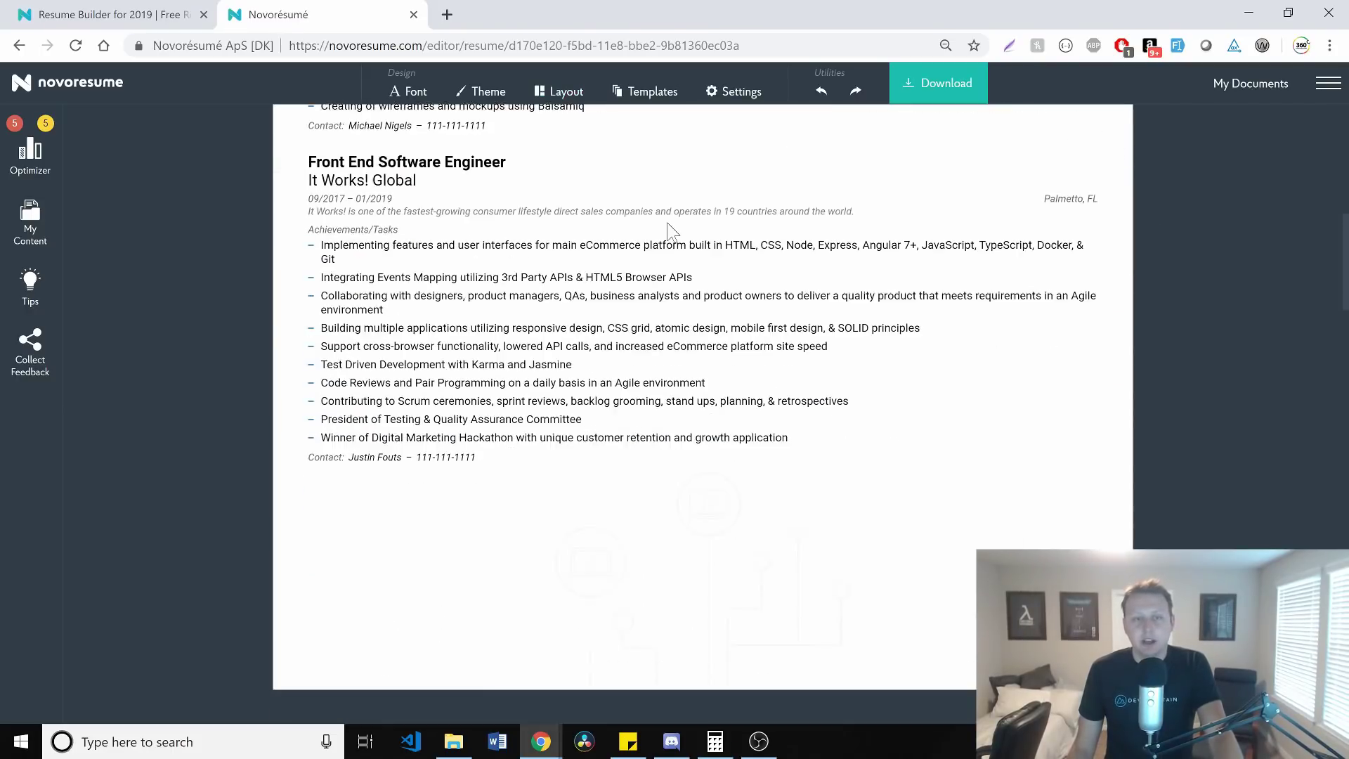
{"action": "scroll", "coordinate": [669, 230], "scroll_direction": "down", "scroll_amount": 12}
{"action": "scroll", "coordinate": [673, 267], "scroll_direction": "up", "scroll_amount": 6}
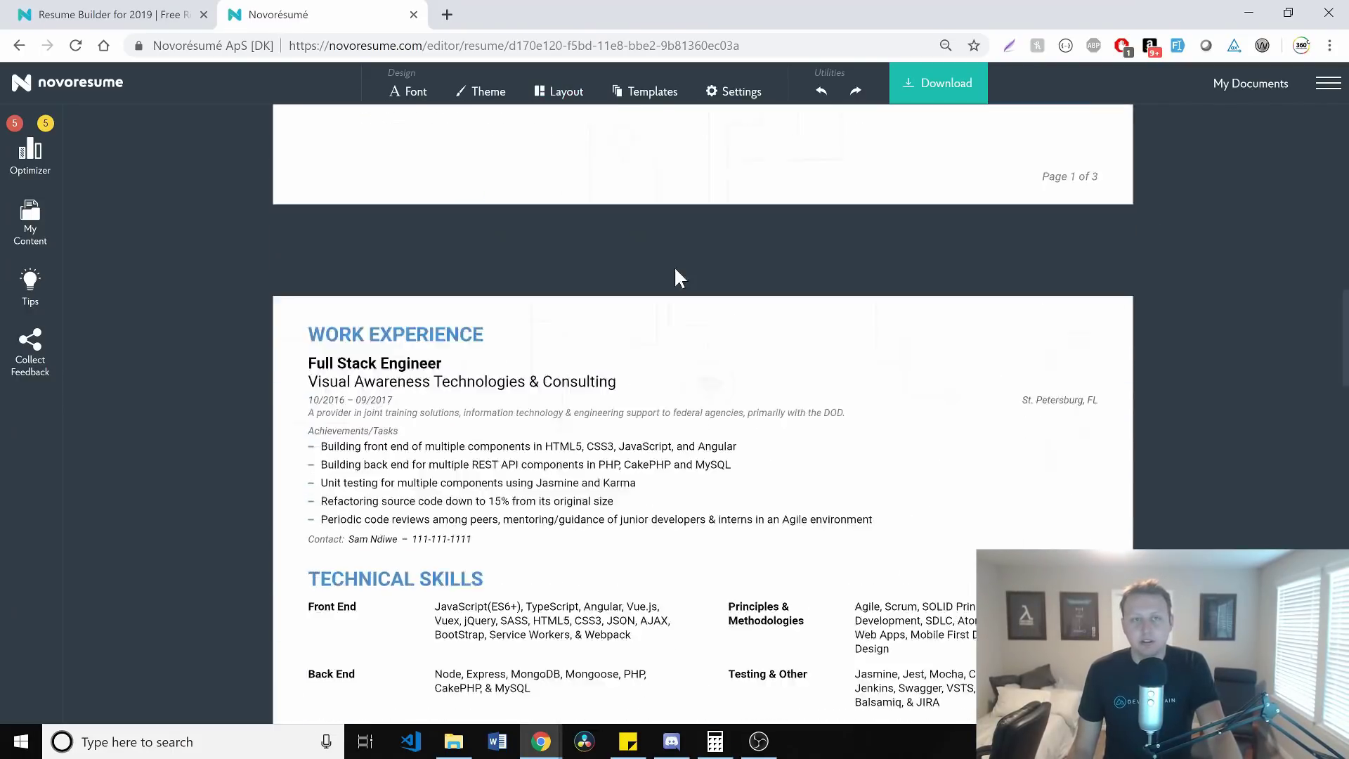
{"action": "scroll", "coordinate": [676, 274], "scroll_direction": "up", "scroll_amount": 10}
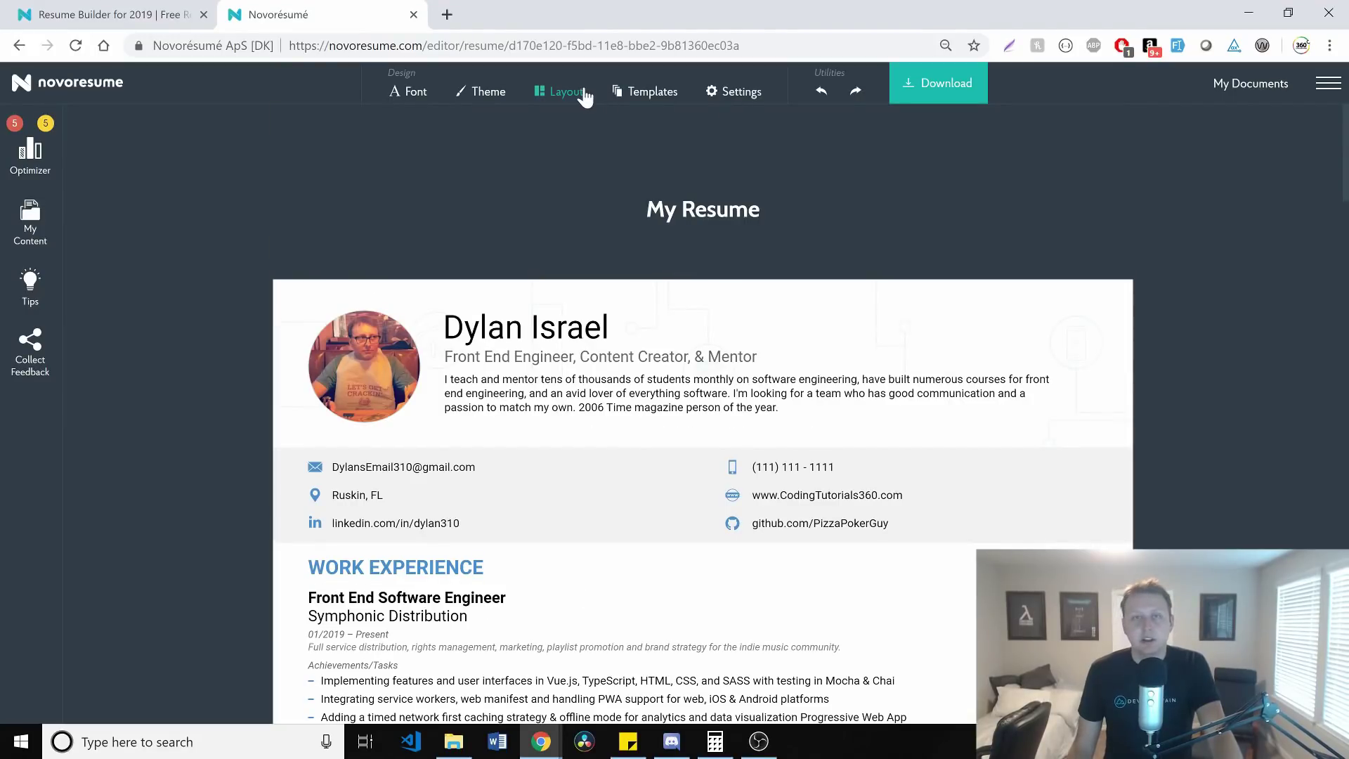
Move Technical Skills above Work and put Projects back between Work and Certificates.
{"action": "left_click", "coordinate": [580, 95]}
{"action": "left_click_drag", "start_coordinate": [436, 359], "coordinate": [443, 301]}
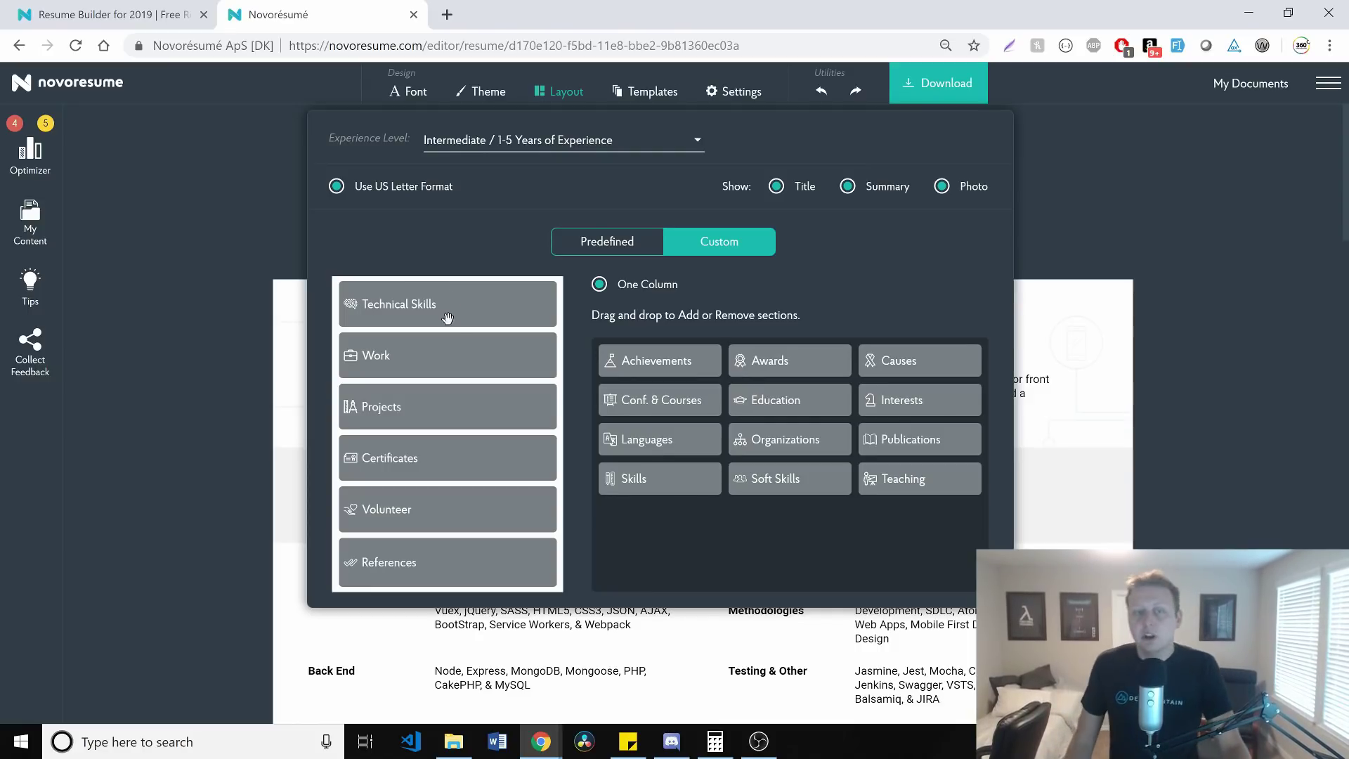
{"action": "left_click_drag", "start_coordinate": [436, 410], "coordinate": [659, 403]}
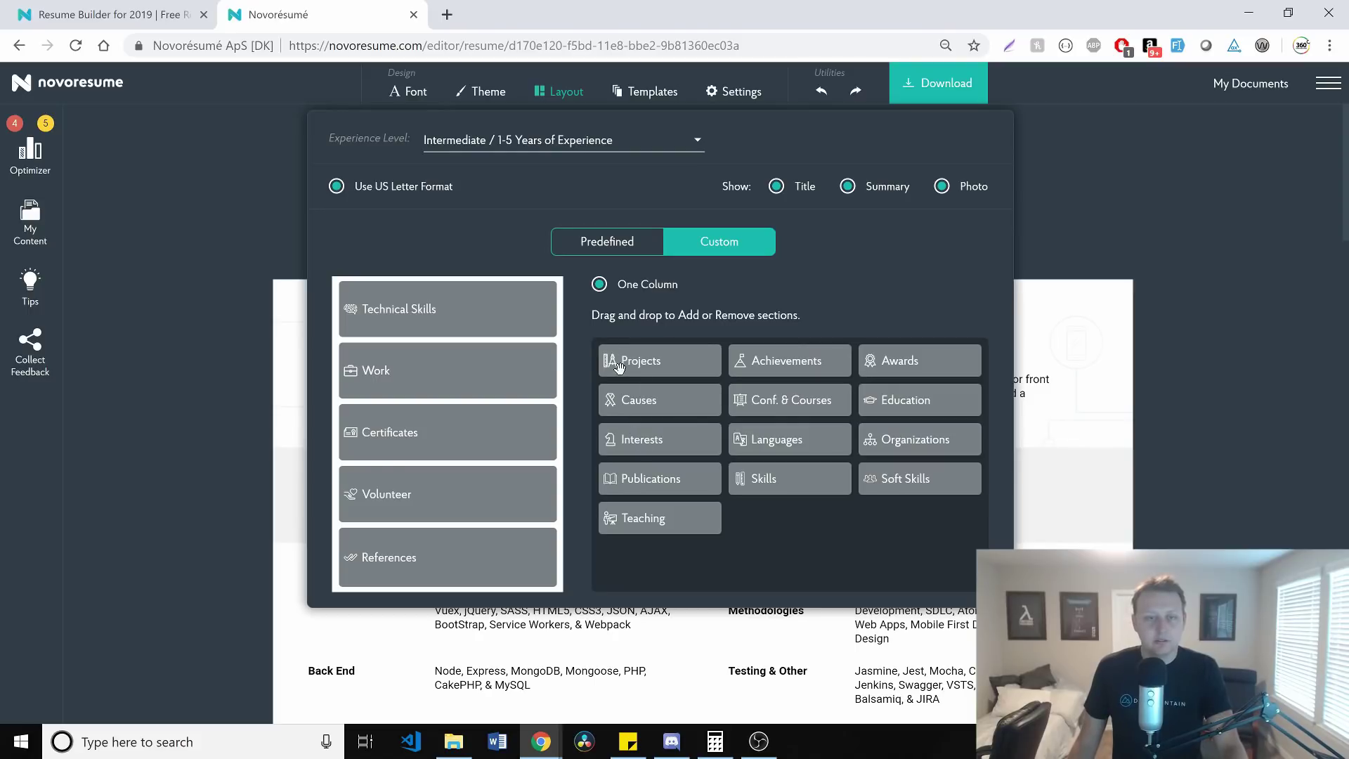
{"action": "left_click_drag", "start_coordinate": [619, 366], "coordinate": [421, 422]}
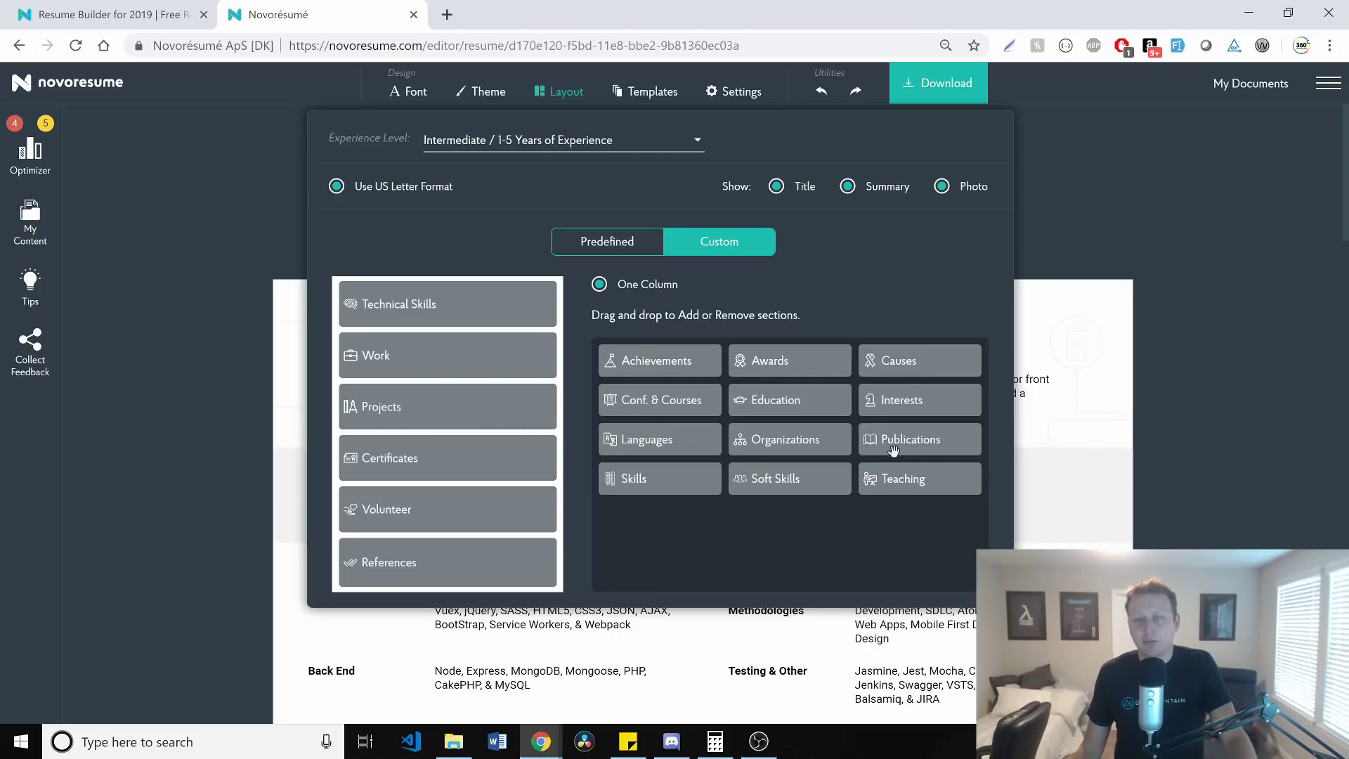
Set the experience level to Senior / 5+ Years of Experience and close Layout.
{"action": "left_click", "coordinate": [637, 145]}
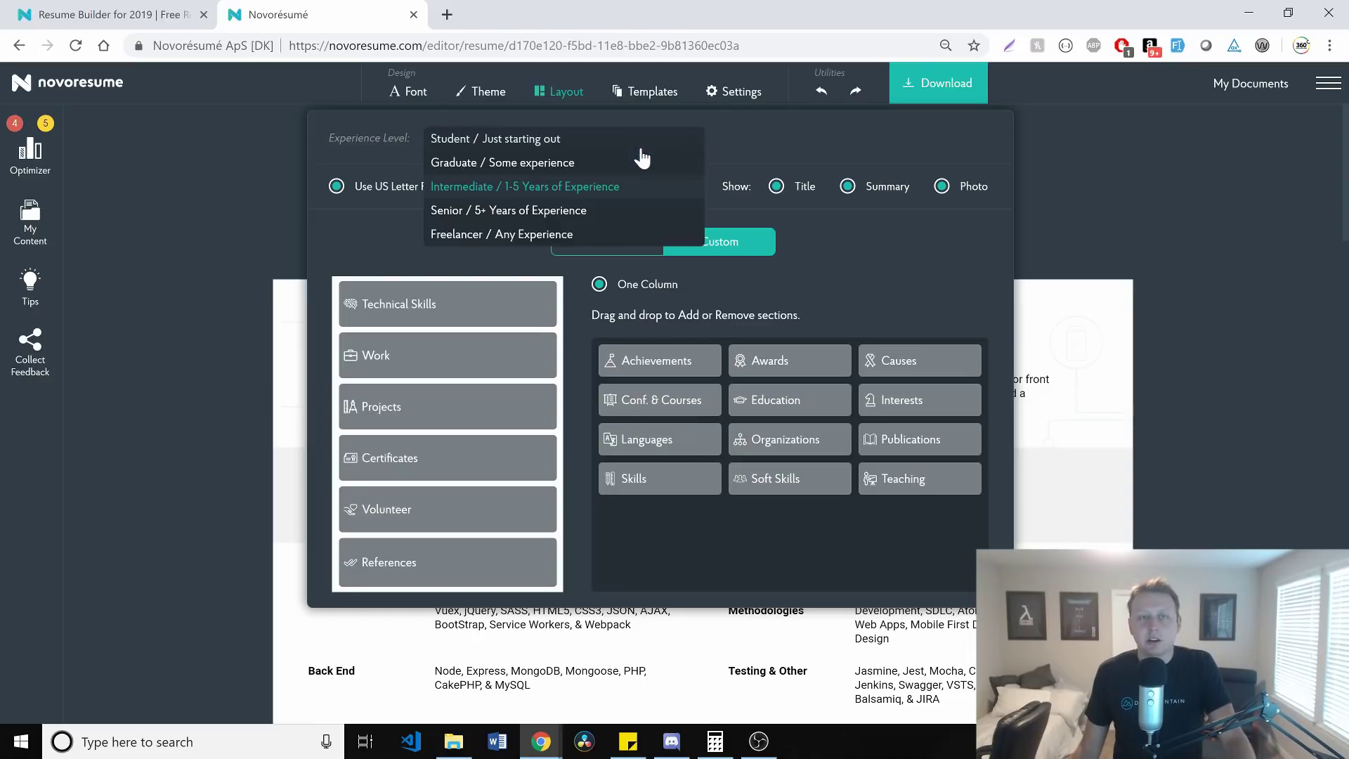
{"action": "left_click", "coordinate": [509, 144]}
{"action": "left_click", "coordinate": [568, 147]}
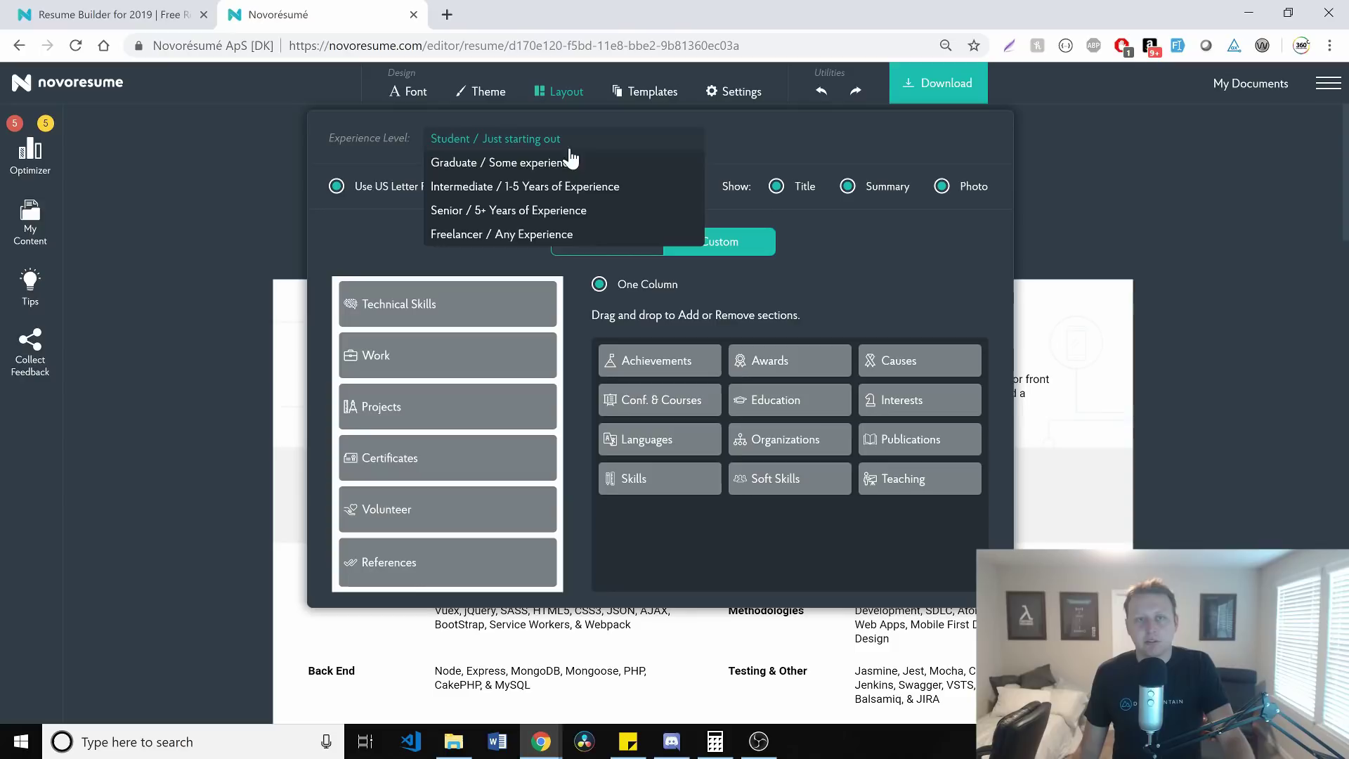
{"action": "left_click", "coordinate": [539, 211]}
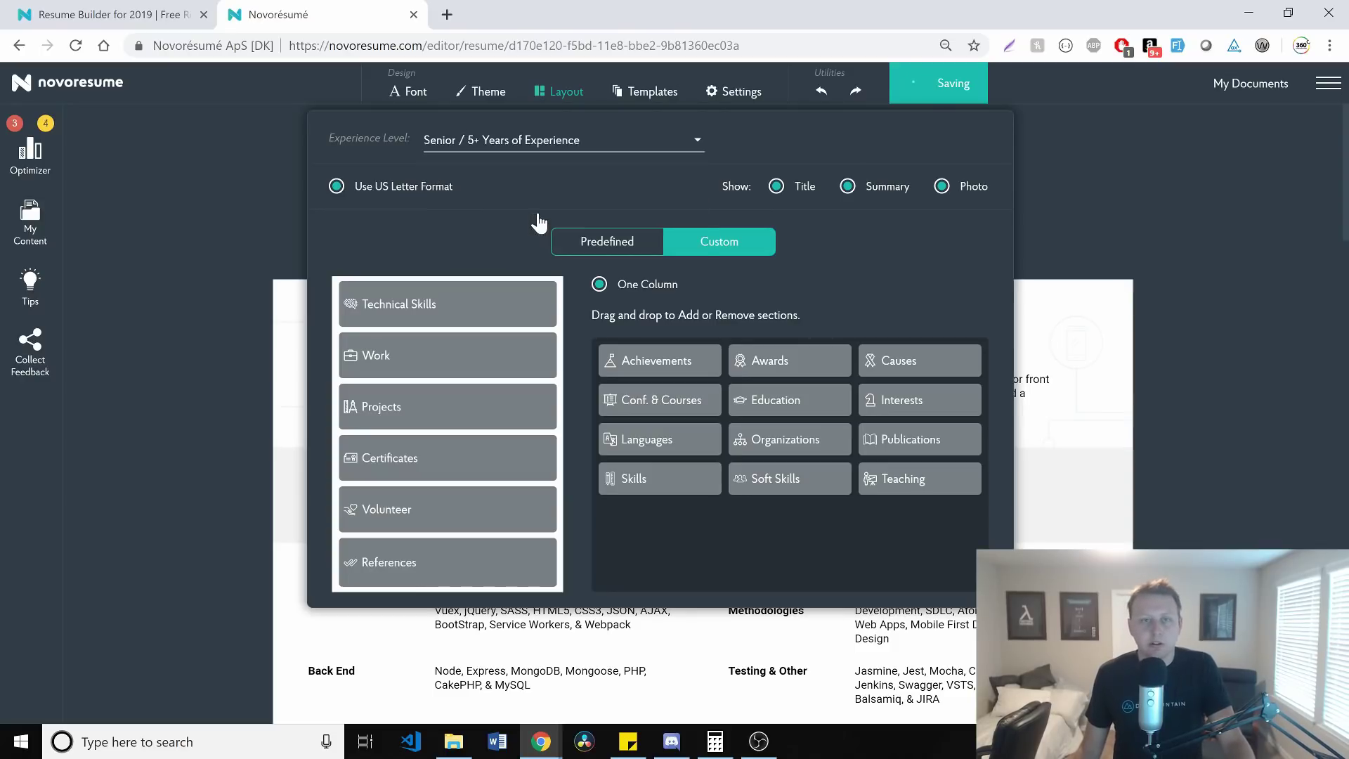
{"action": "left_click", "coordinate": [1119, 161]}
Open and close the document Settings, then scroll through the resume preview.
{"action": "left_click", "coordinate": [726, 95]}
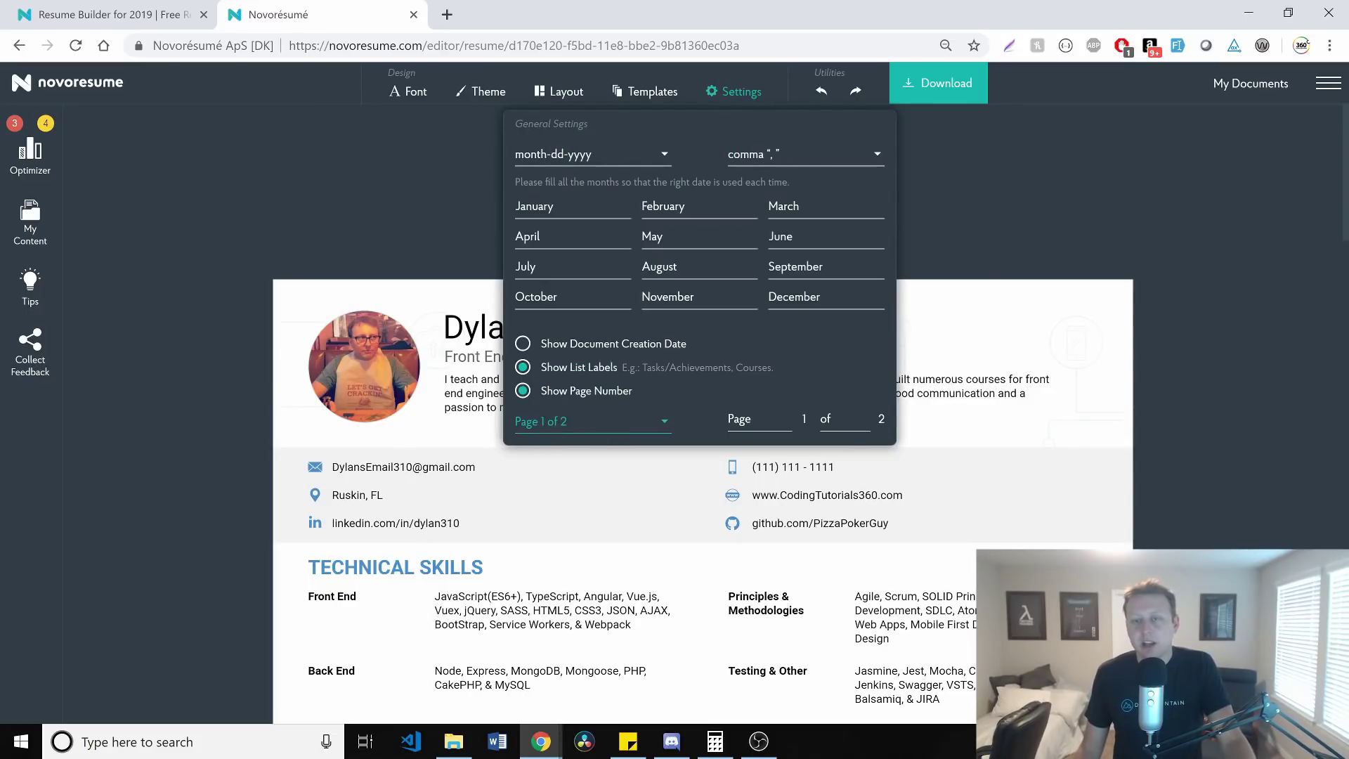
{"action": "left_click", "coordinate": [1002, 242]}
{"action": "scroll", "coordinate": [1004, 253], "scroll_direction": "down", "scroll_amount": 3}
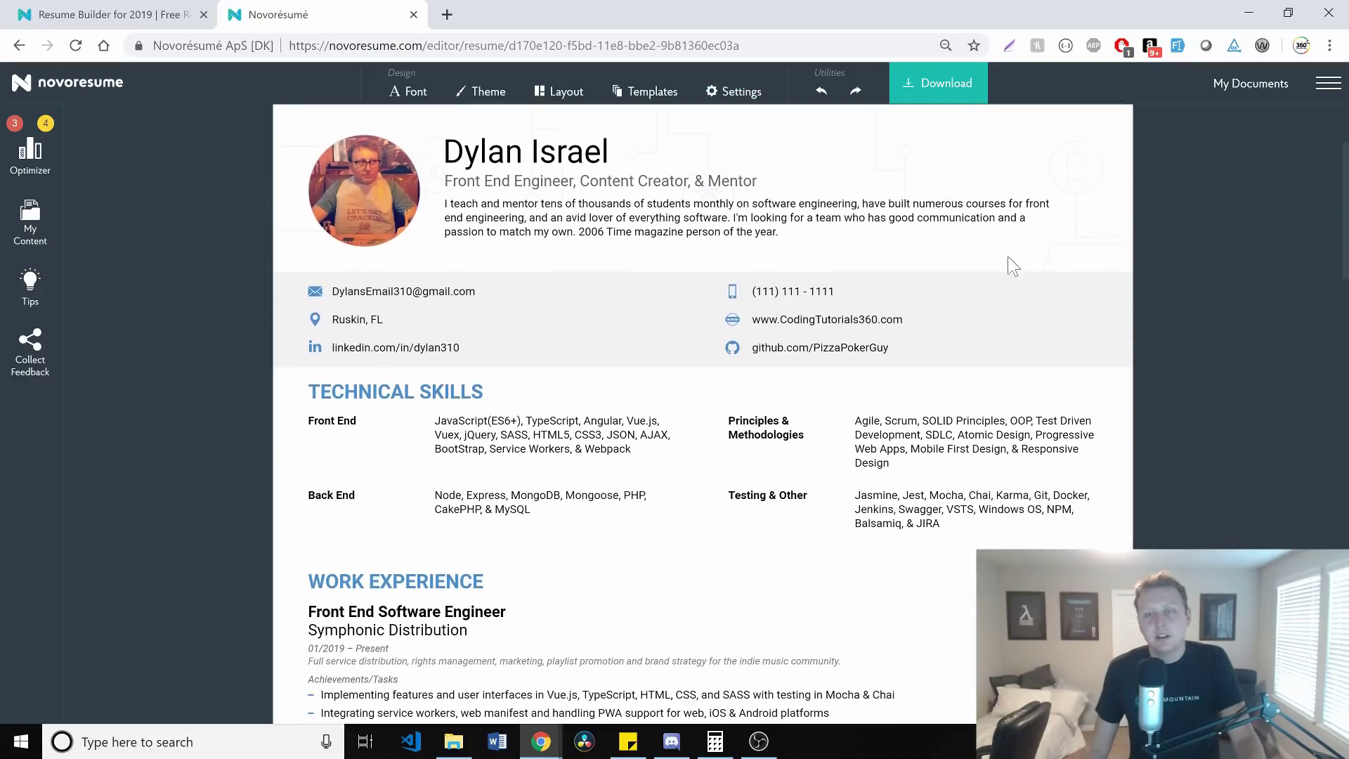
{"action": "scroll", "coordinate": [1012, 260], "scroll_direction": "down", "scroll_amount": 1}
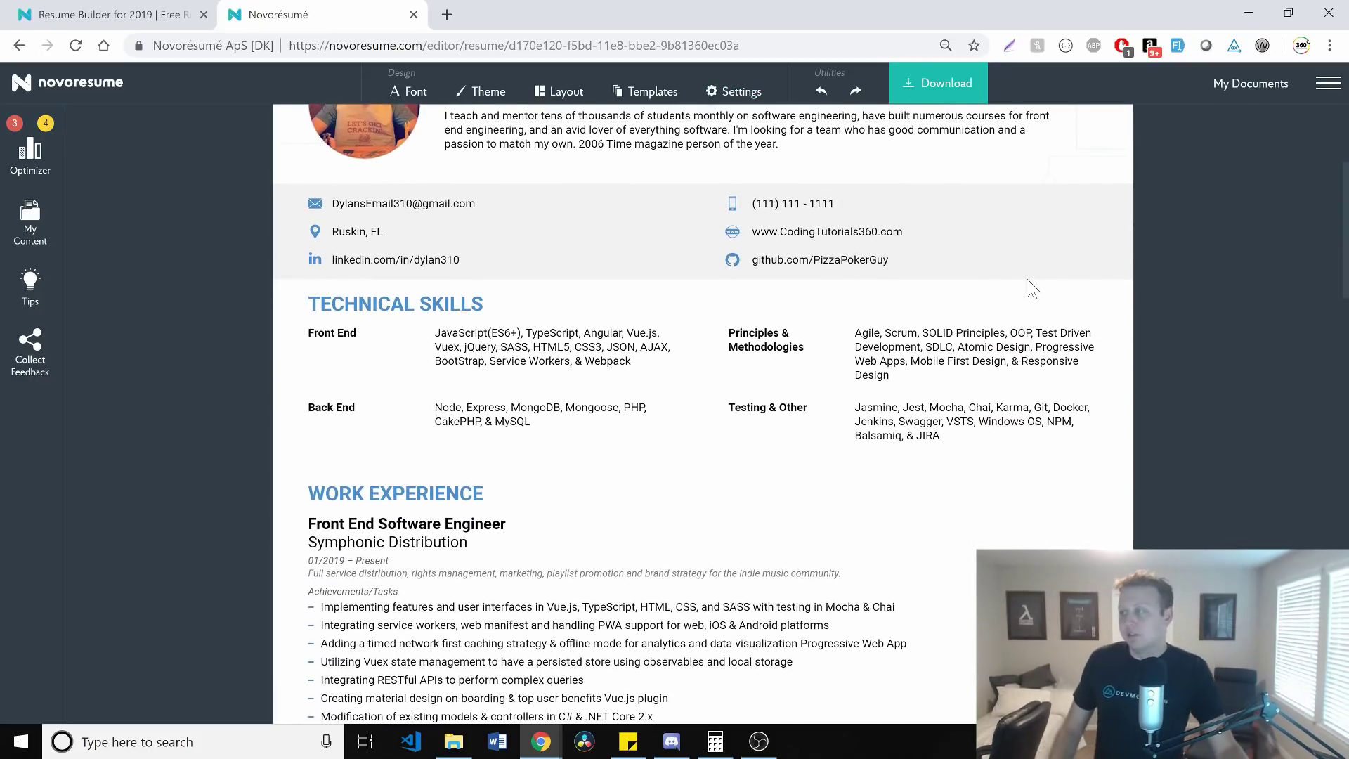
{"action": "scroll", "coordinate": [871, 314], "scroll_direction": "up", "scroll_amount": 3}
{"action": "scroll", "coordinate": [868, 313], "scroll_direction": "down", "scroll_amount": 1}
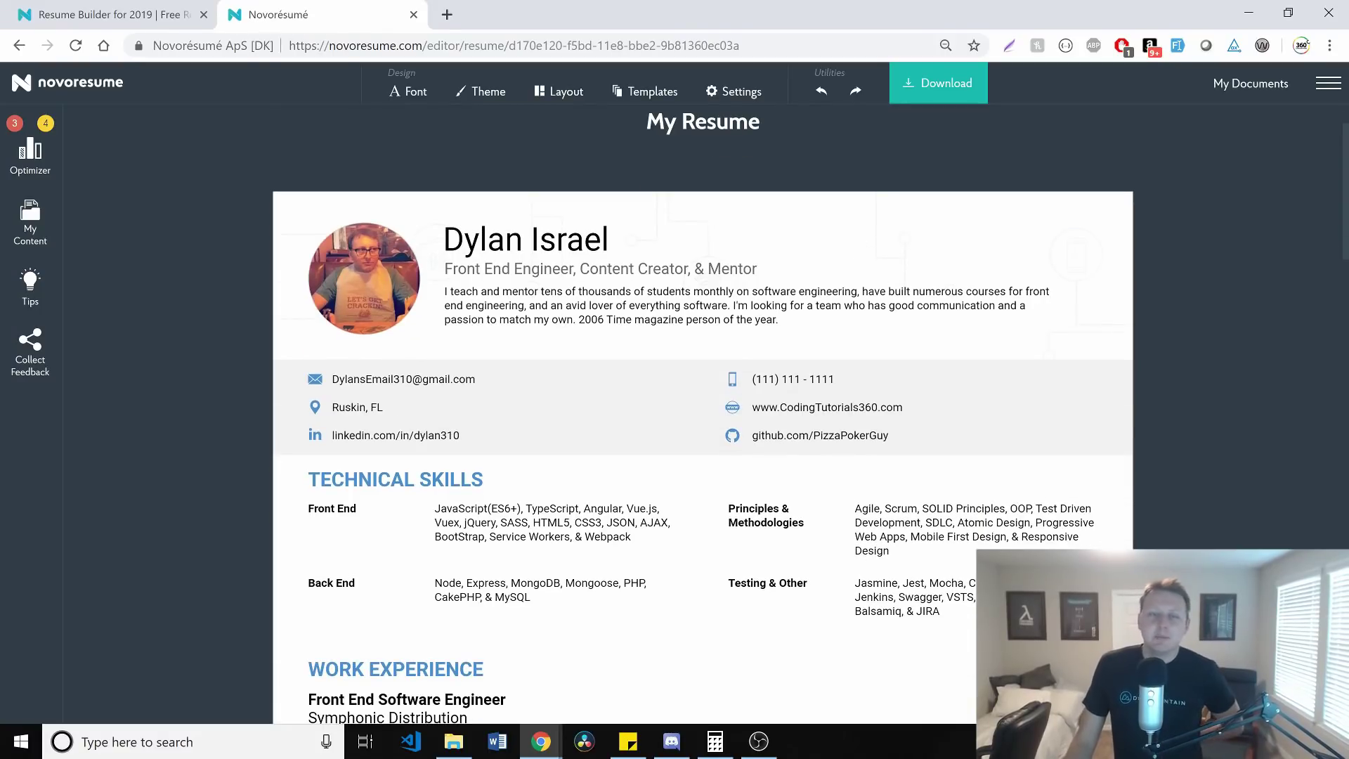
{"action": "left_click_drag", "start_coordinate": [579, 319], "coordinate": [787, 331]}
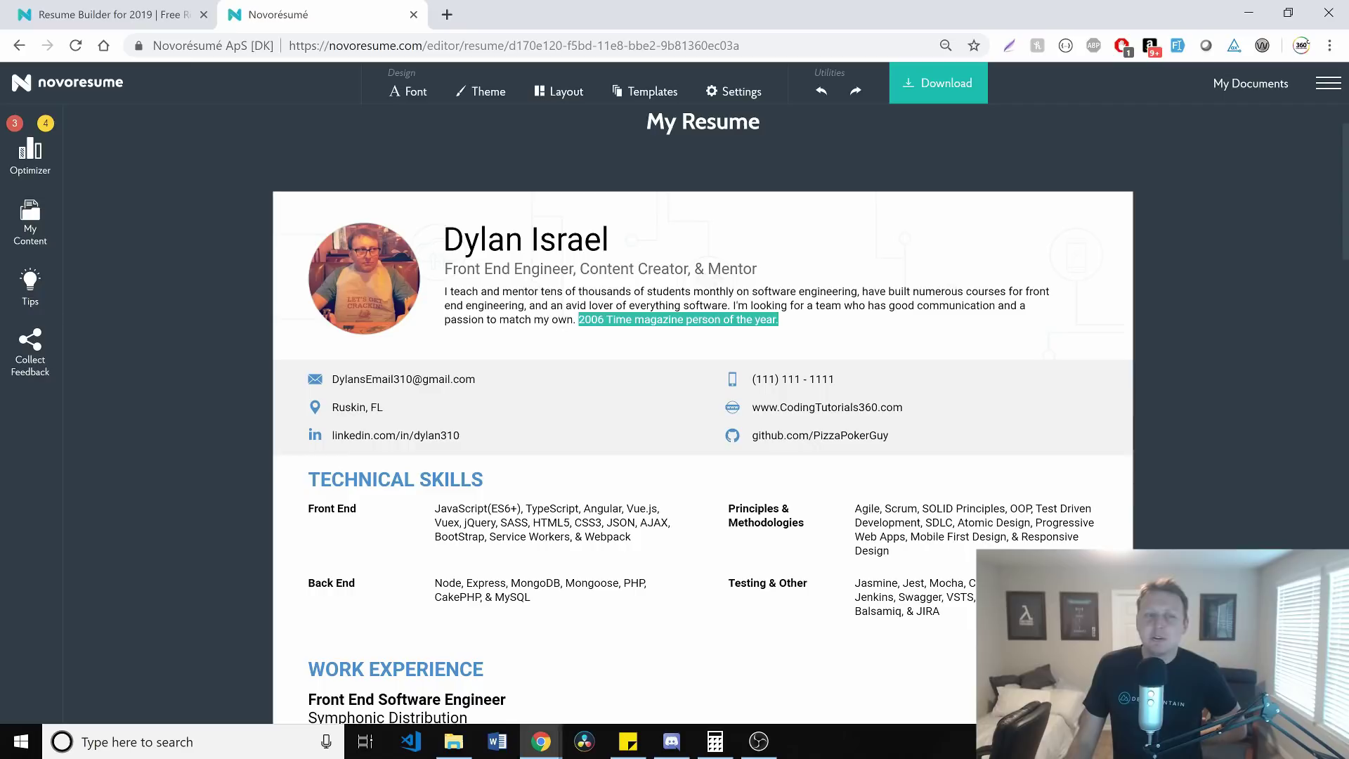
{"action": "left_click", "coordinate": [838, 234]}
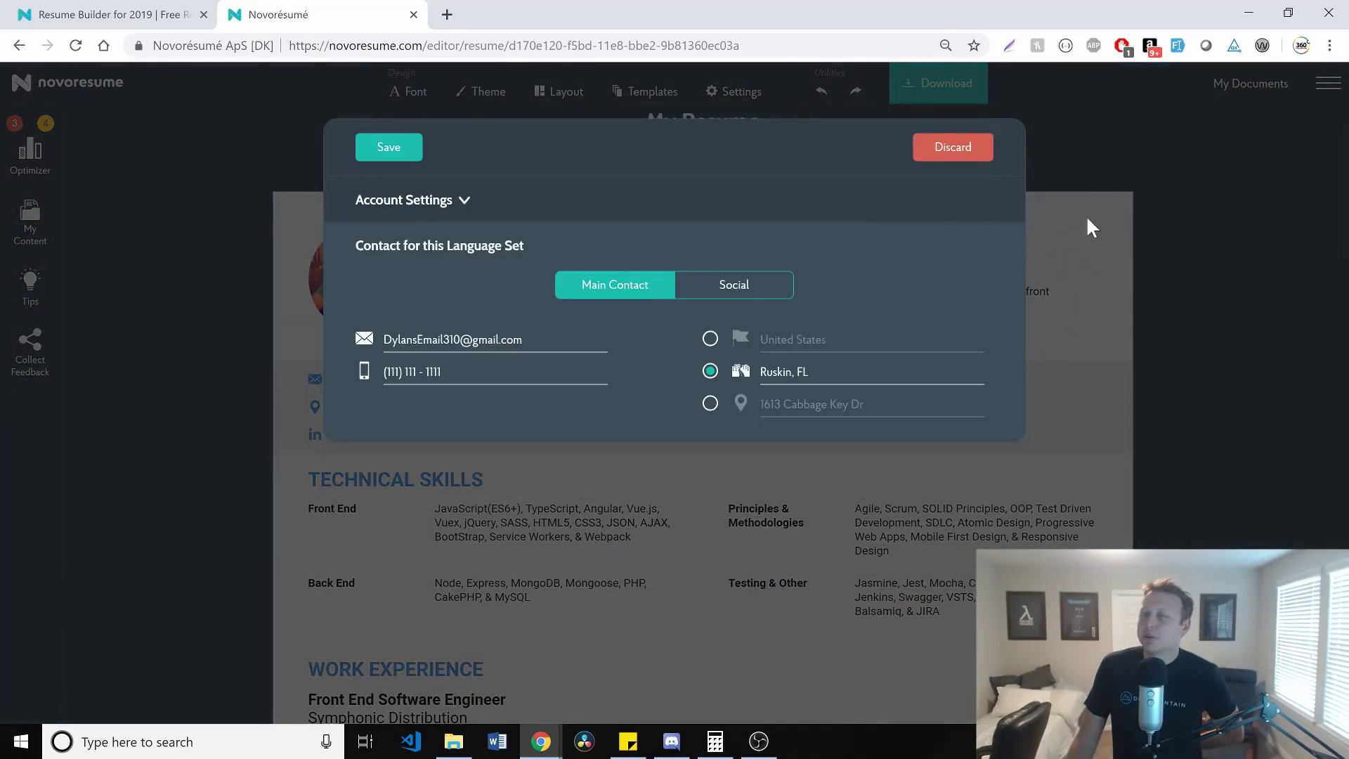
{"action": "left_click", "coordinate": [385, 148]}
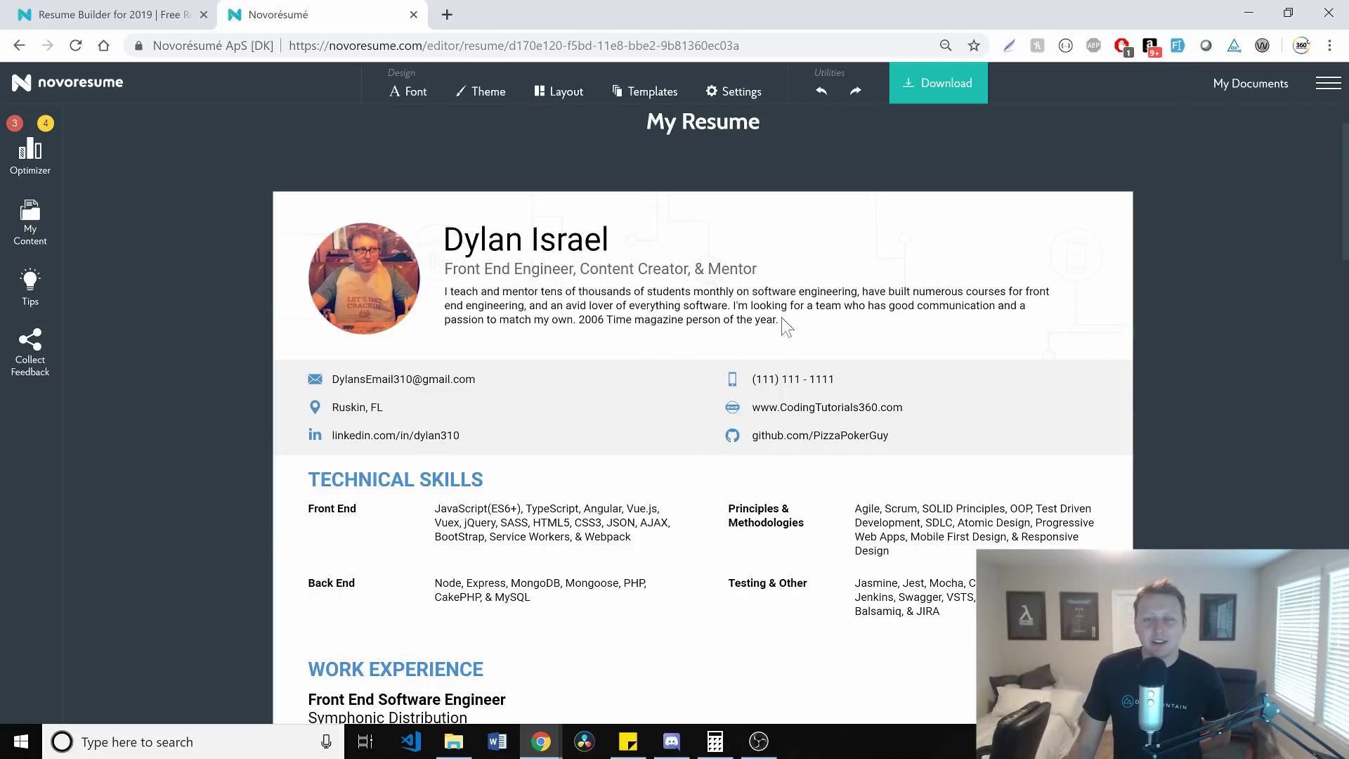
{"action": "left_click_drag", "start_coordinate": [780, 320], "coordinate": [597, 320]}
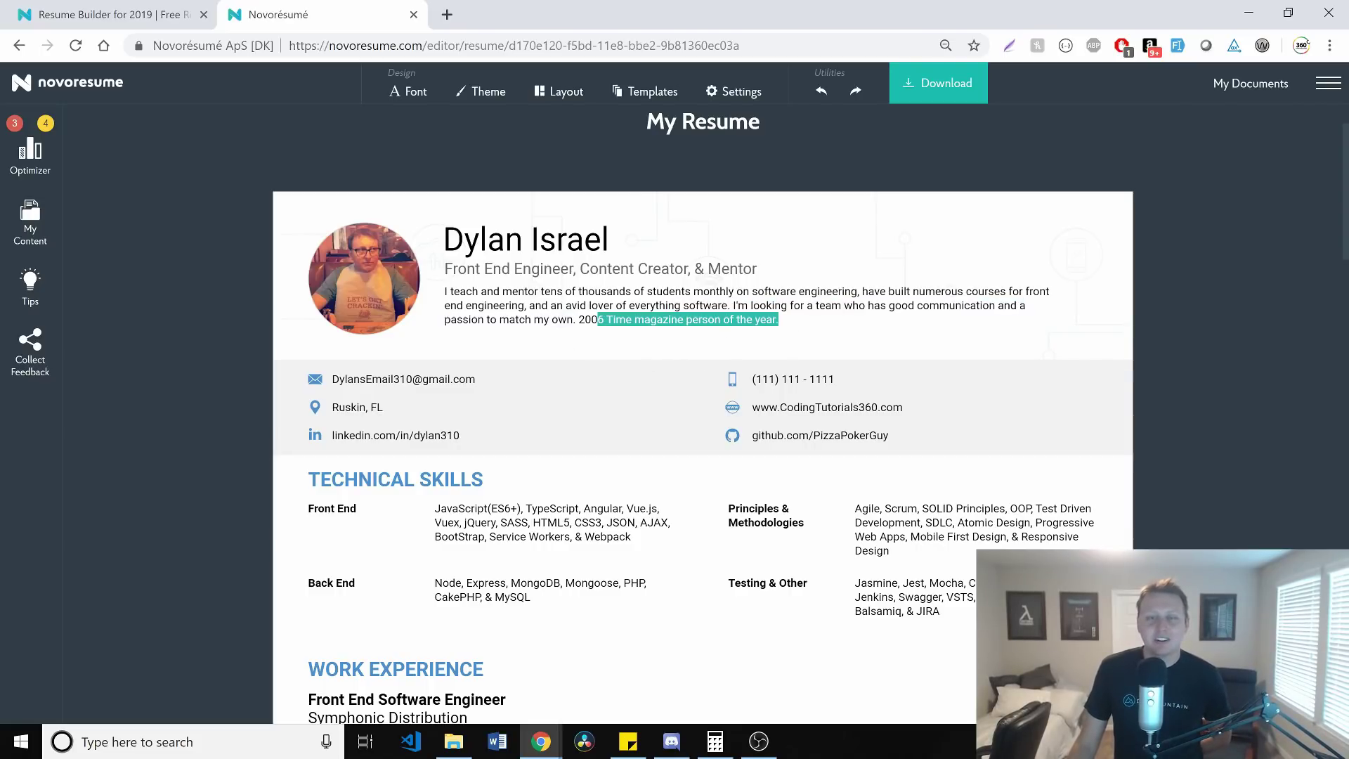
Google '2006 time mag', check image results, open the Wikipedia article, then return to the resume.
{"action": "left_click", "coordinate": [447, 15]}
{"action": "type", "text": "200"}
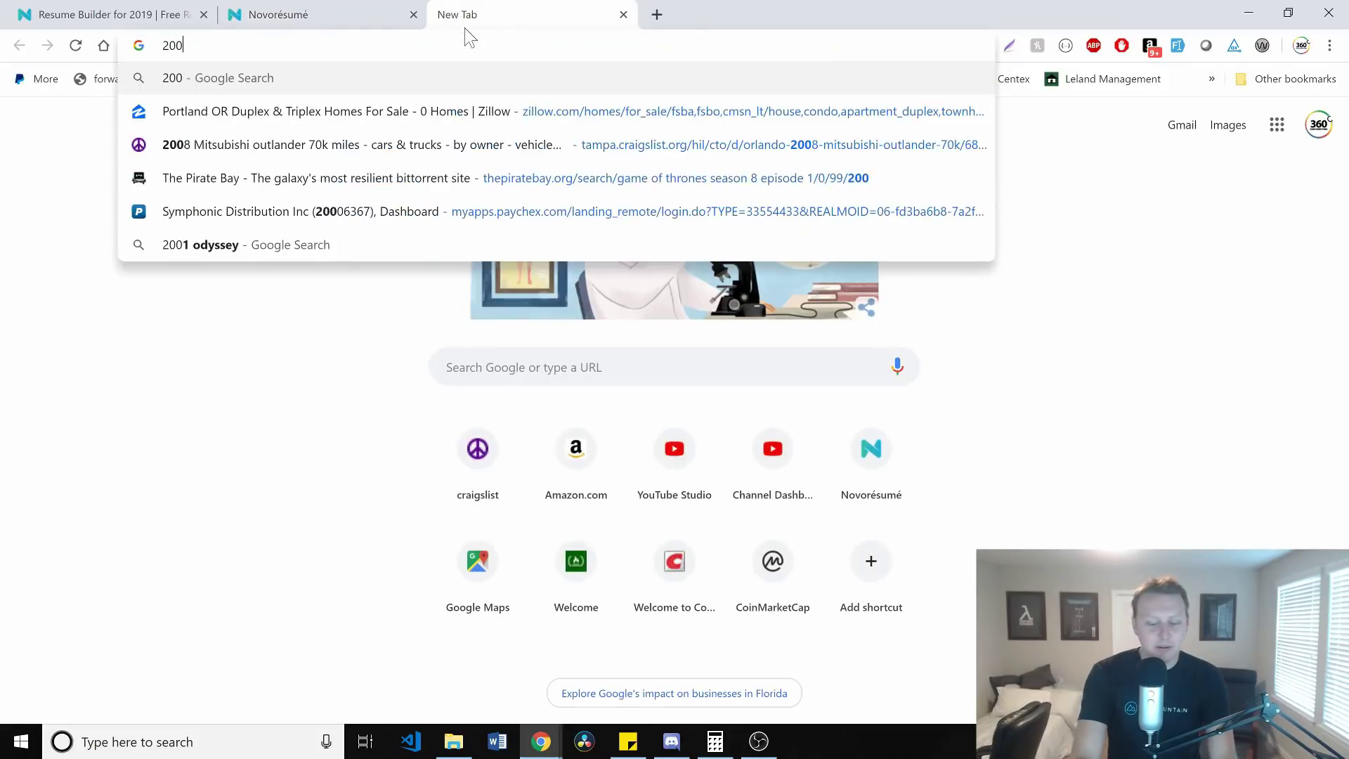
{"action": "type", "text": "6 time mag"}
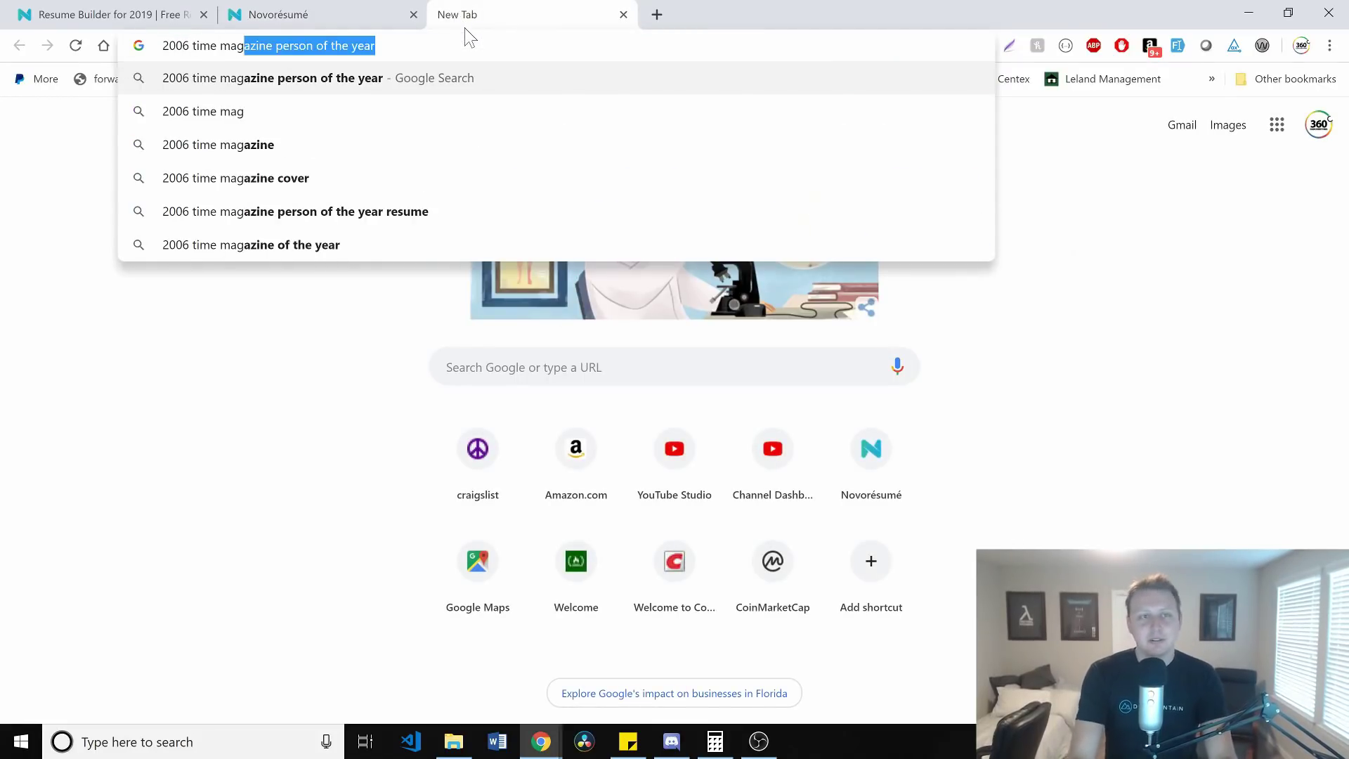
{"action": "key", "text": "Return"}
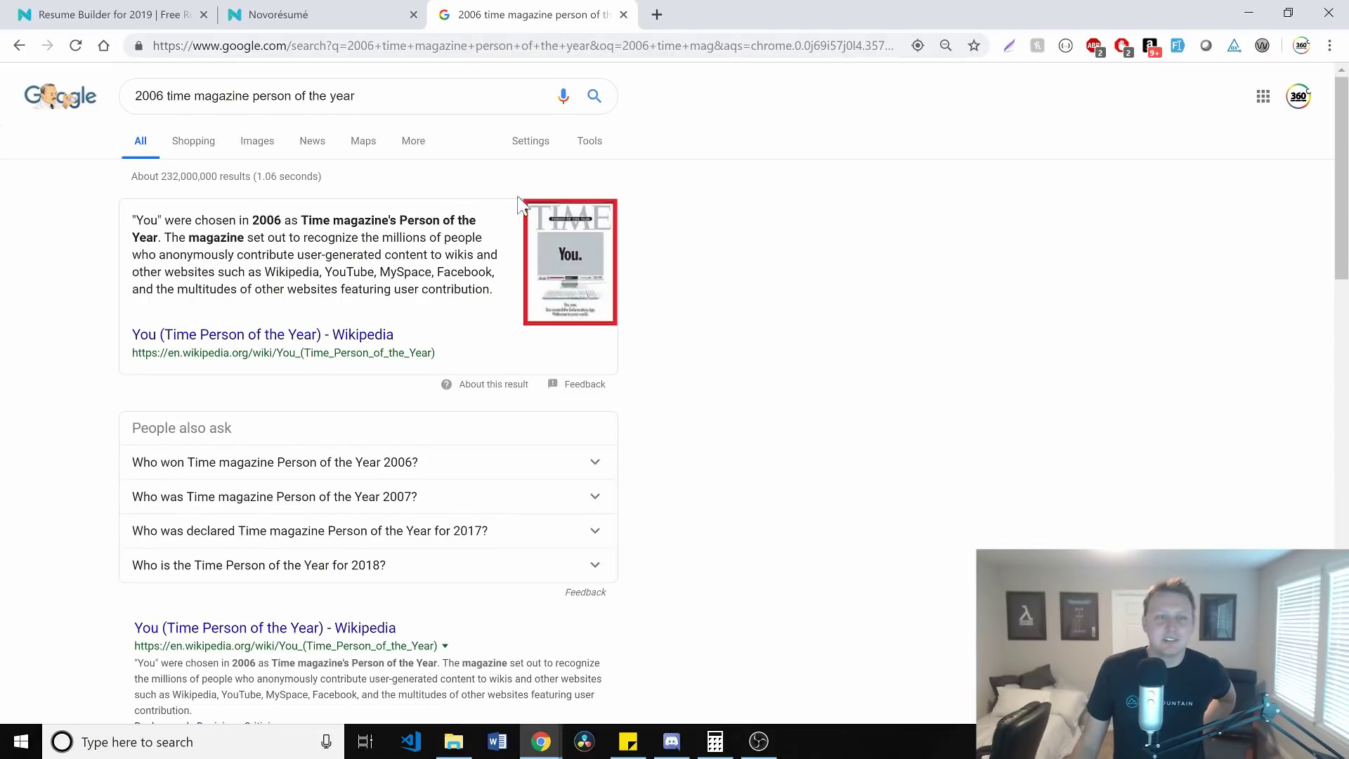
{"action": "left_click", "coordinate": [569, 279]}
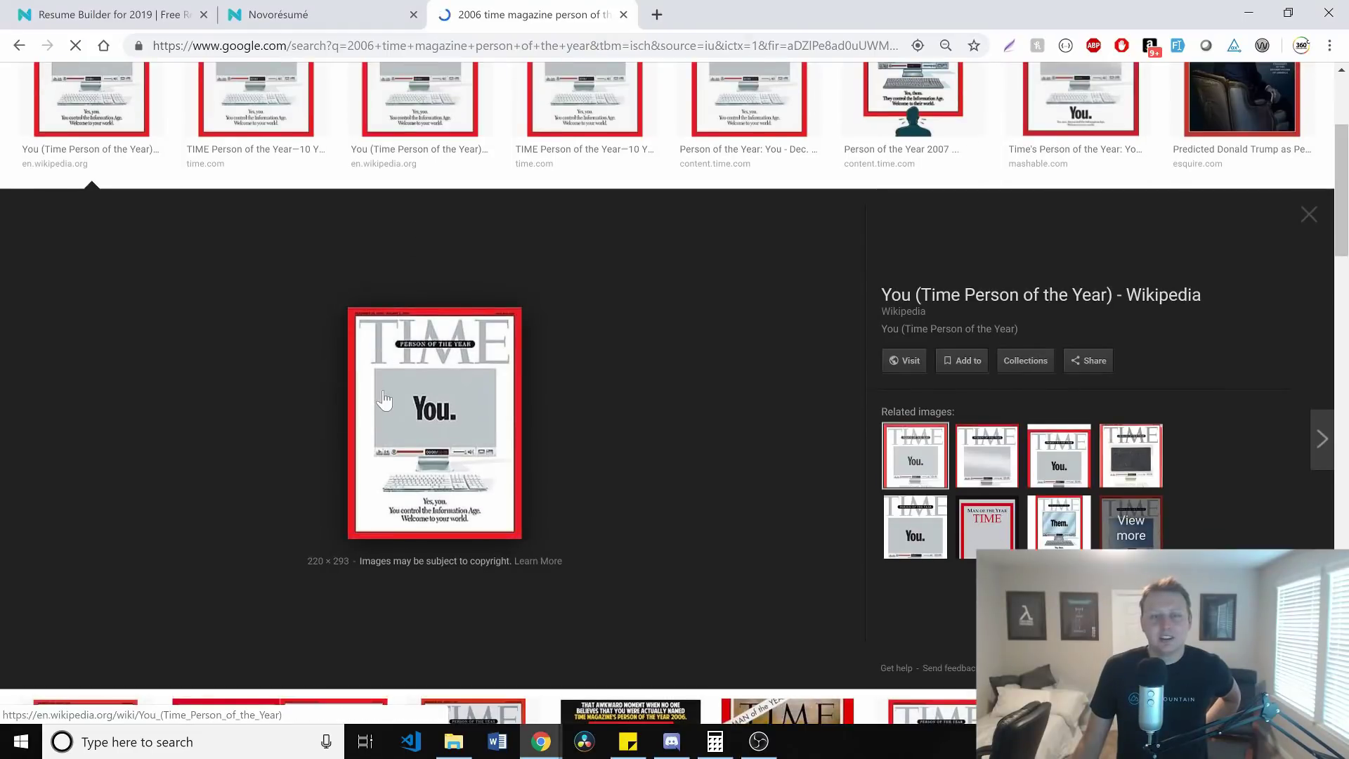
{"action": "left_click", "coordinate": [390, 402]}
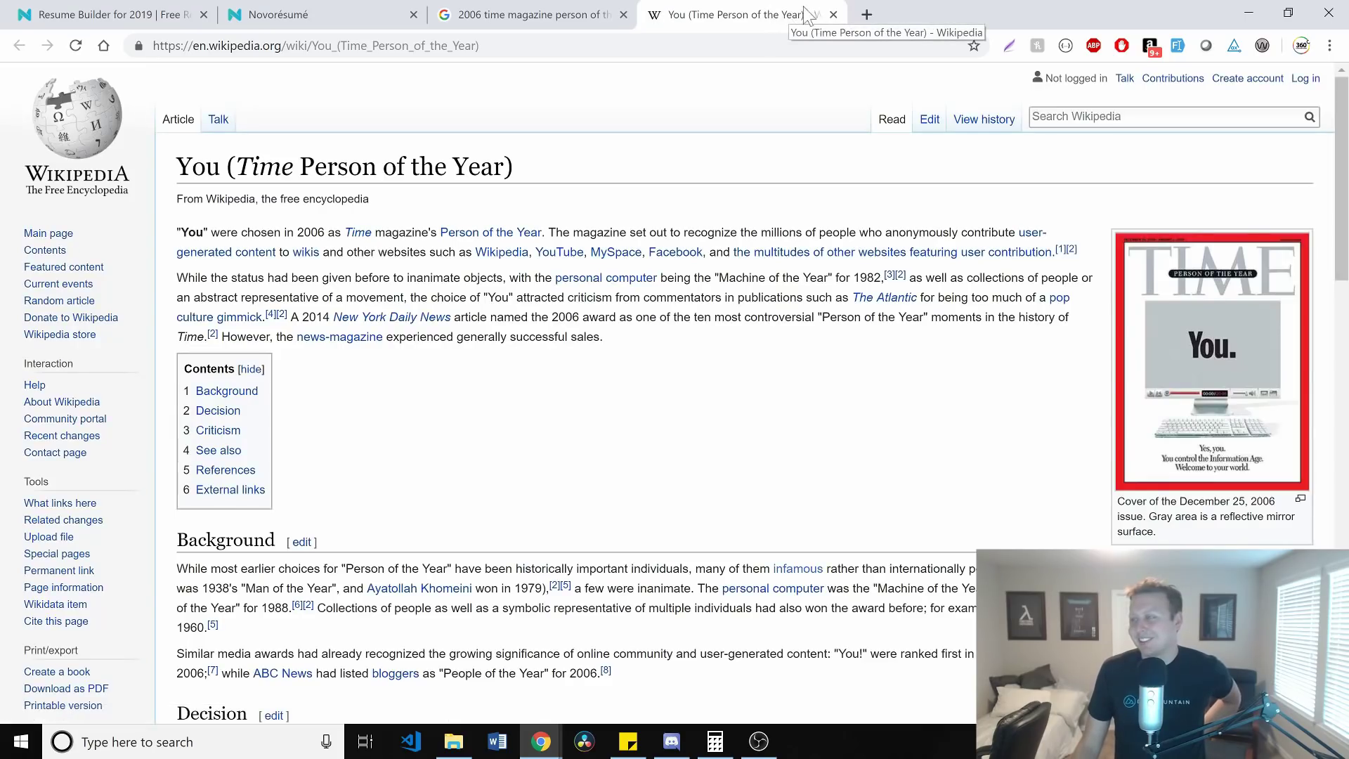
{"action": "left_click", "coordinate": [352, 14]}
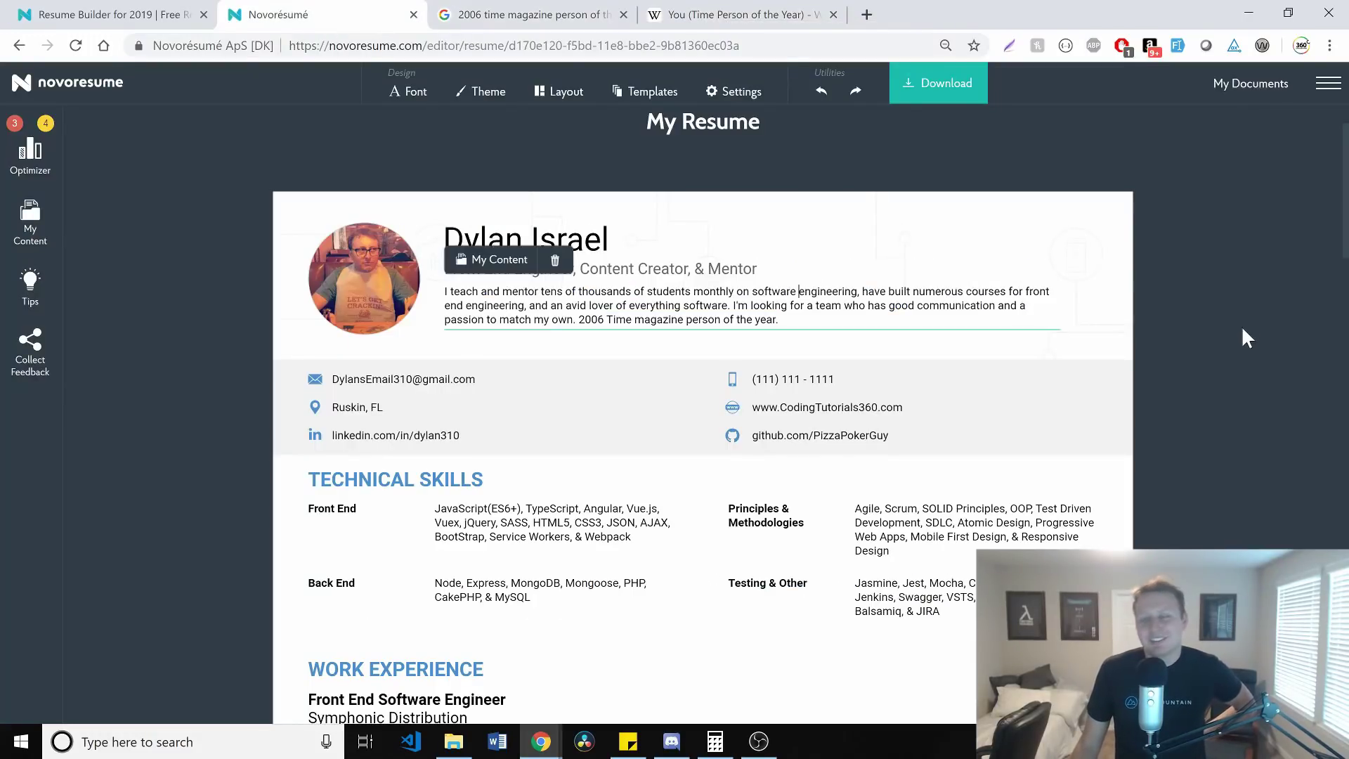
{"action": "scroll", "coordinate": [1242, 321], "scroll_direction": "down", "scroll_amount": 1}
{"action": "scroll", "coordinate": [1242, 320], "scroll_direction": "down", "scroll_amount": 1}
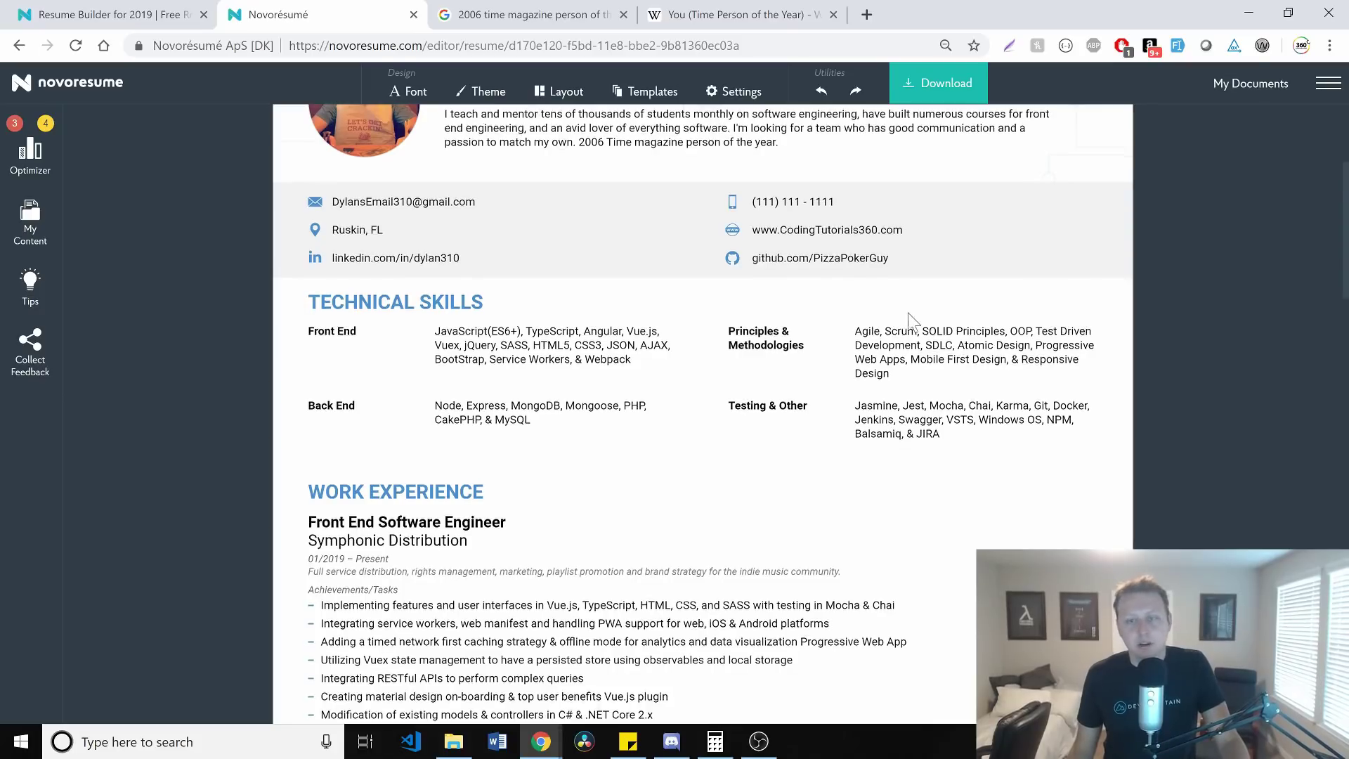
{"action": "scroll", "coordinate": [569, 358], "scroll_direction": "down", "scroll_amount": 4}
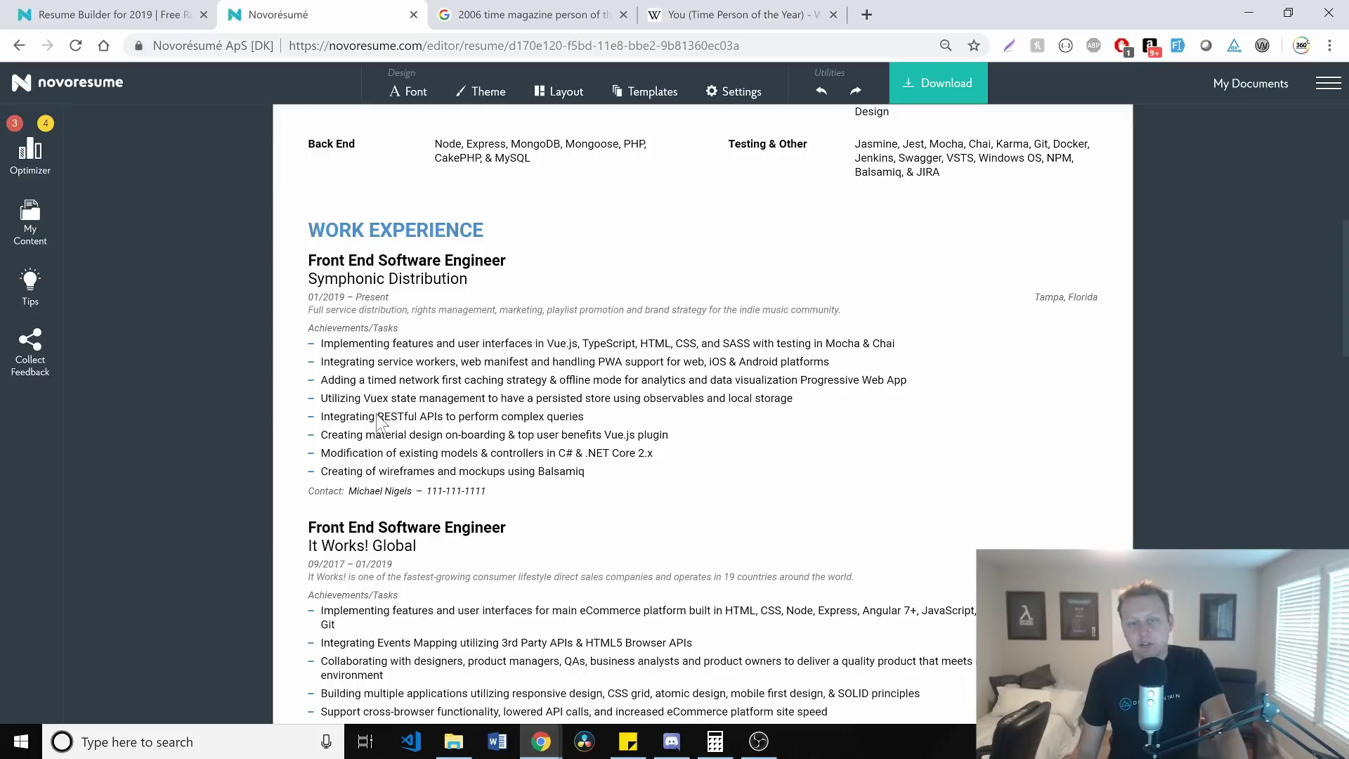
{"action": "scroll", "coordinate": [379, 422], "scroll_direction": "down", "scroll_amount": 5}
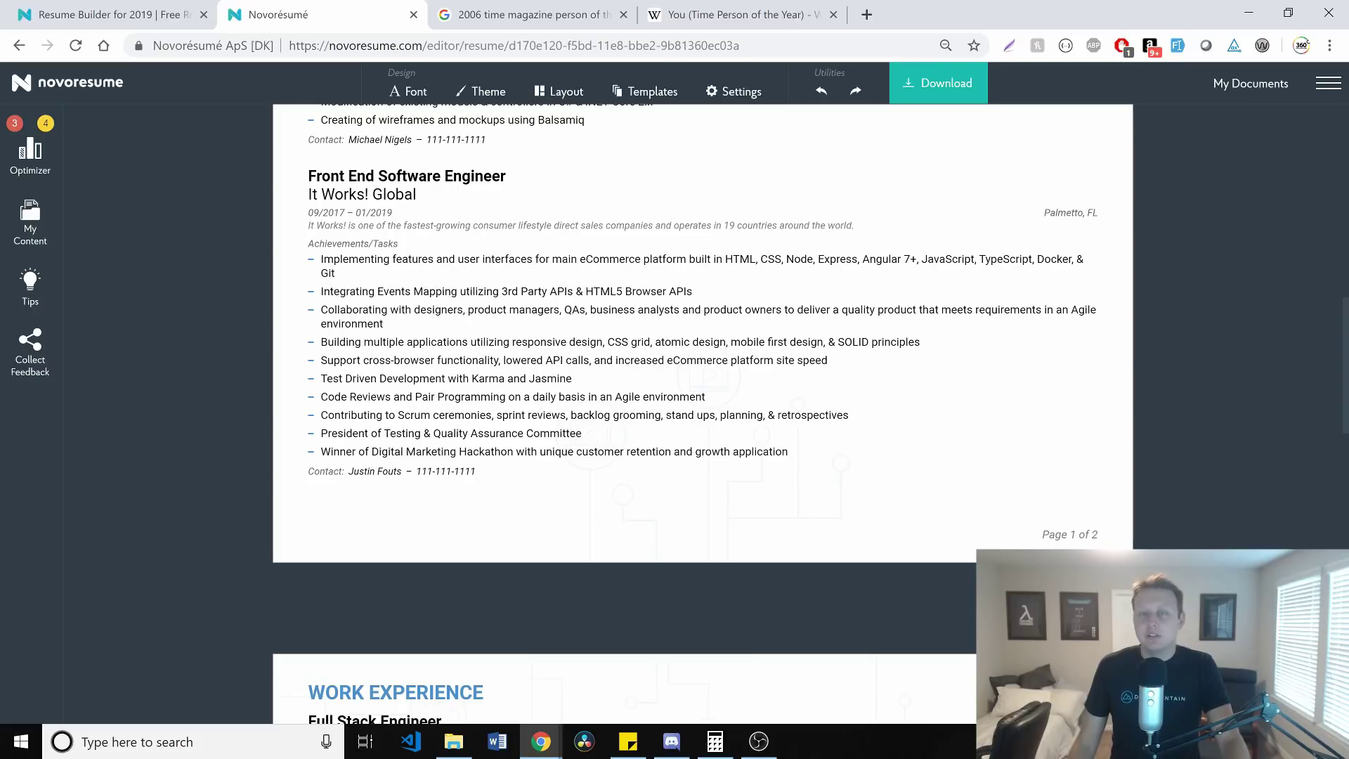
{"action": "left_click", "coordinate": [744, 261]}
{"action": "double_click", "coordinate": [740, 318]}
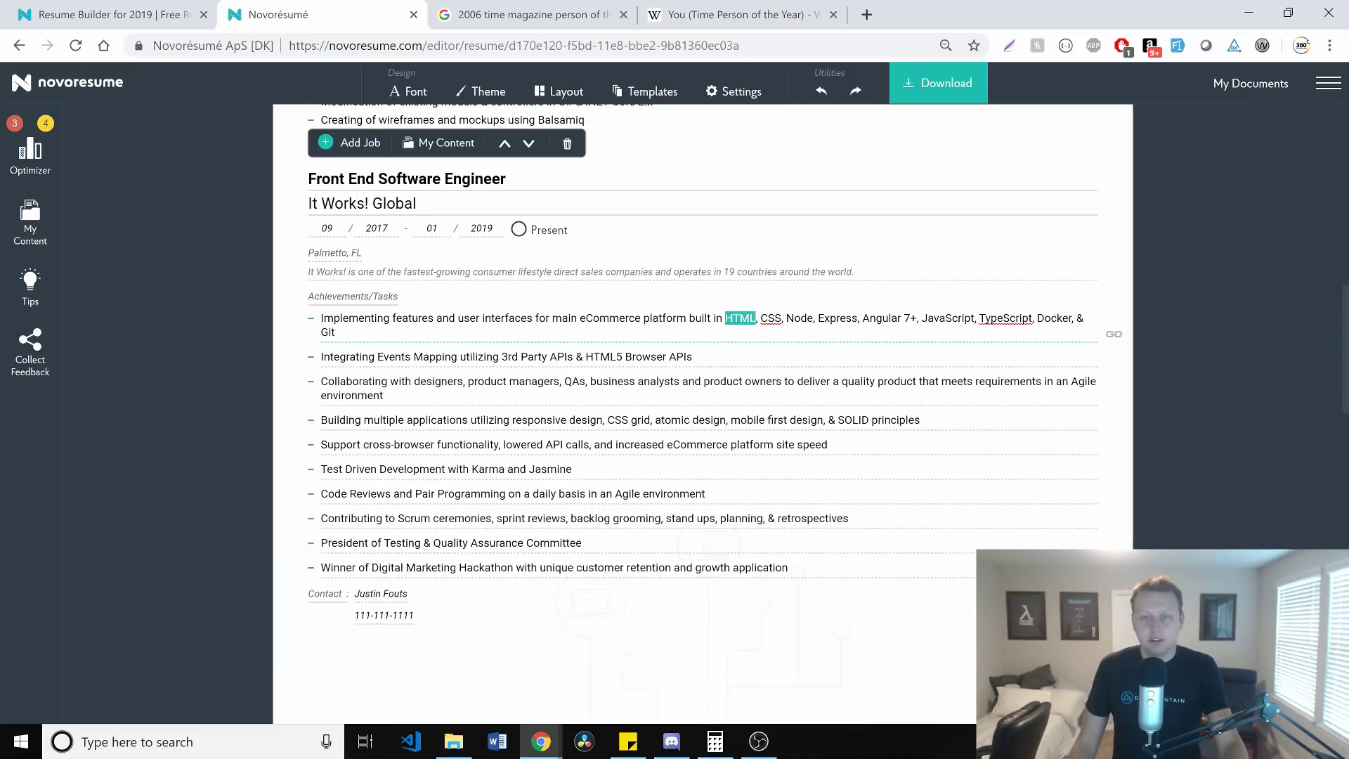
{"action": "left_click", "coordinate": [1340, 371]}
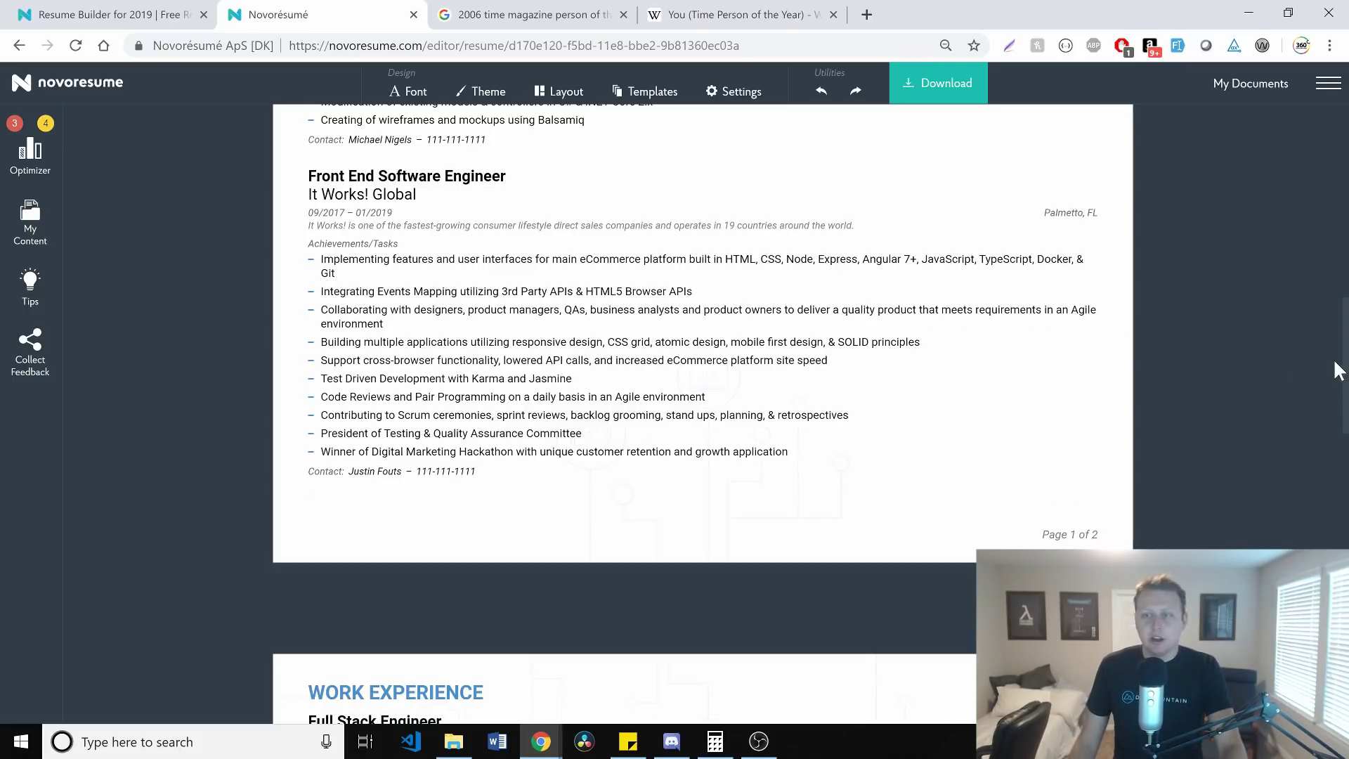
{"action": "left_click", "coordinate": [744, 261]}
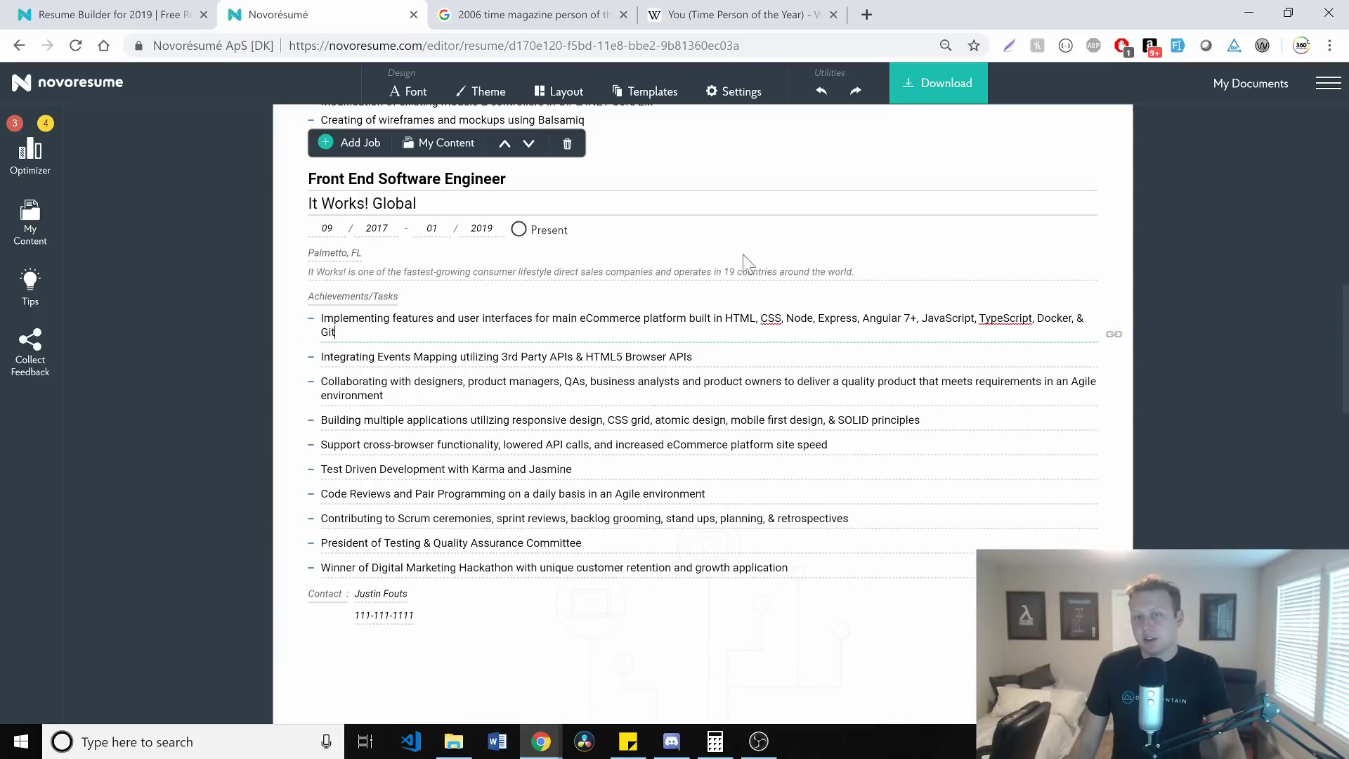
{"action": "double_click", "coordinate": [731, 318]}
{"action": "key", "text": "ctrl+b"}
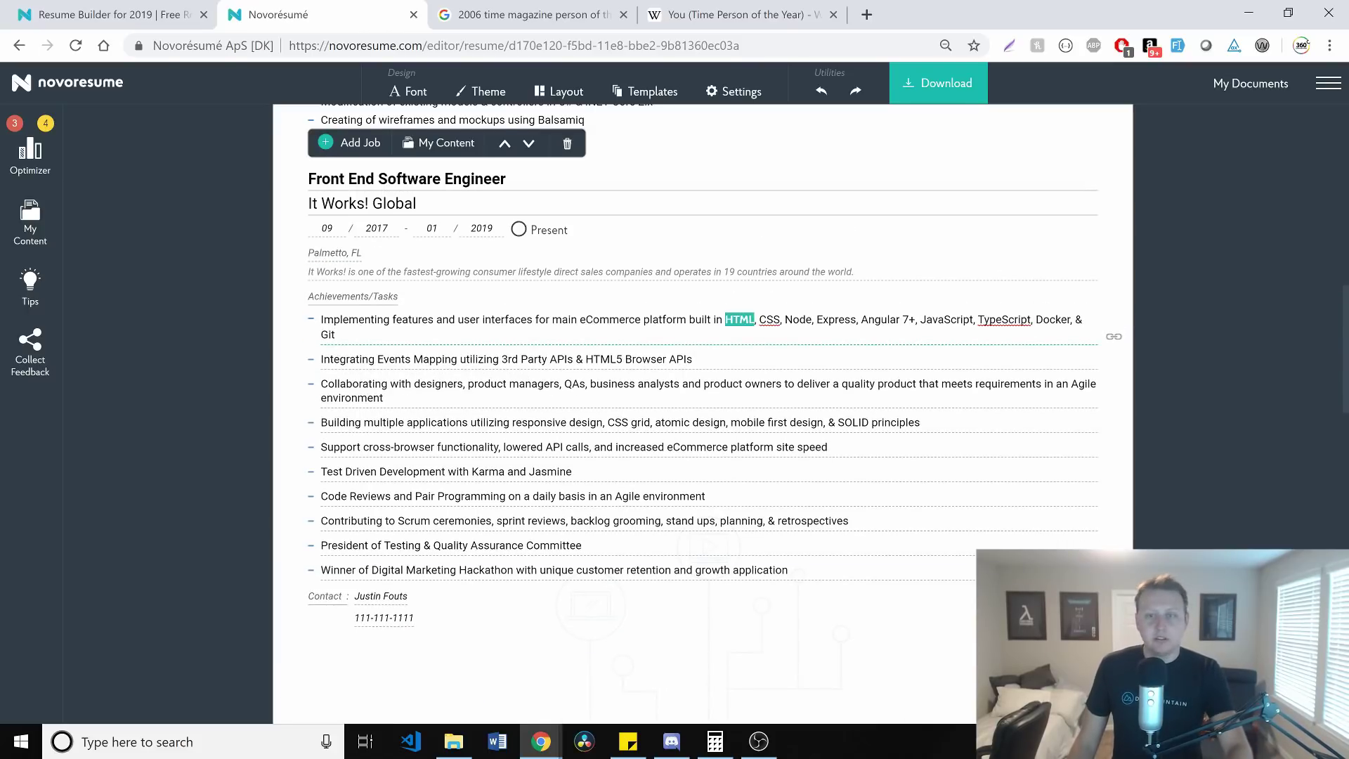
{"action": "left_click", "coordinate": [592, 319]}
{"action": "left_click", "coordinate": [1202, 342]}
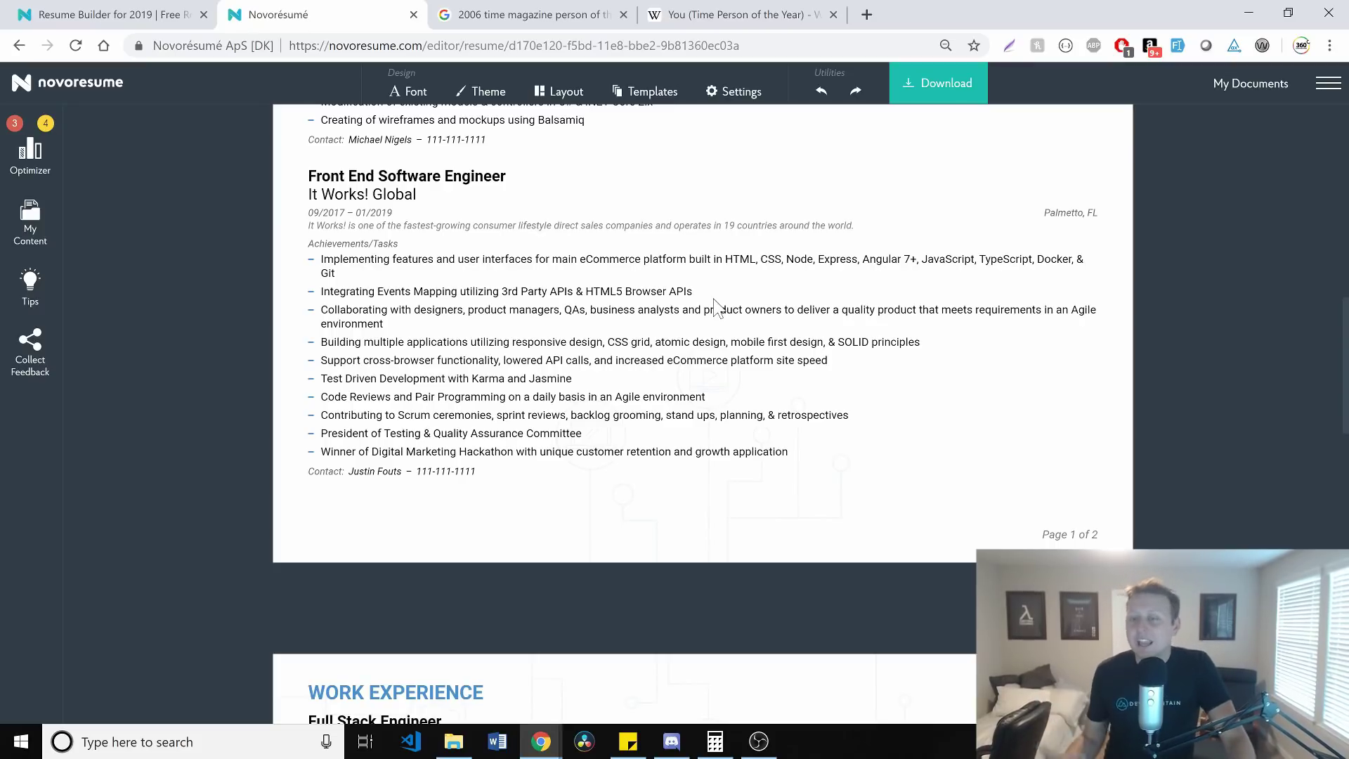
{"action": "scroll", "coordinate": [734, 307], "scroll_direction": "down", "scroll_amount": 4}
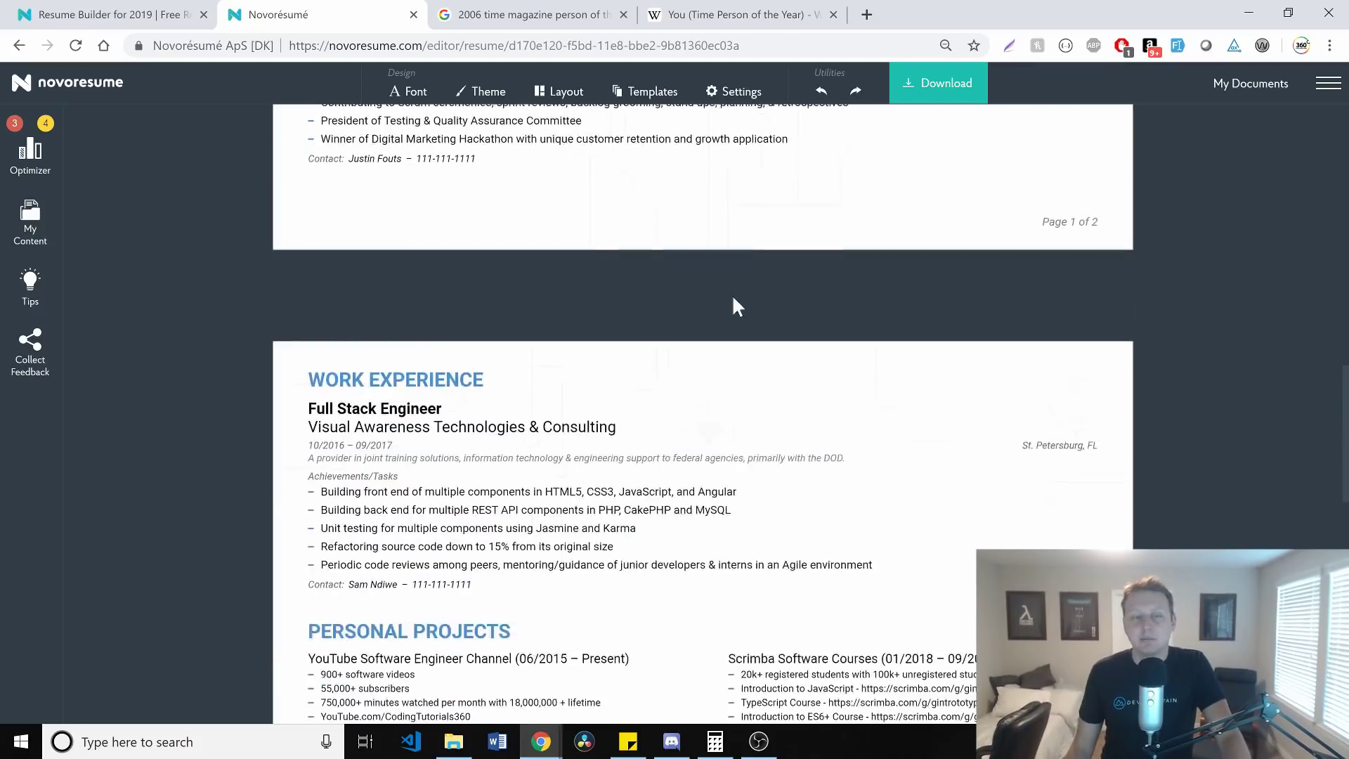
{"action": "scroll", "coordinate": [743, 301], "scroll_direction": "down", "scroll_amount": 4}
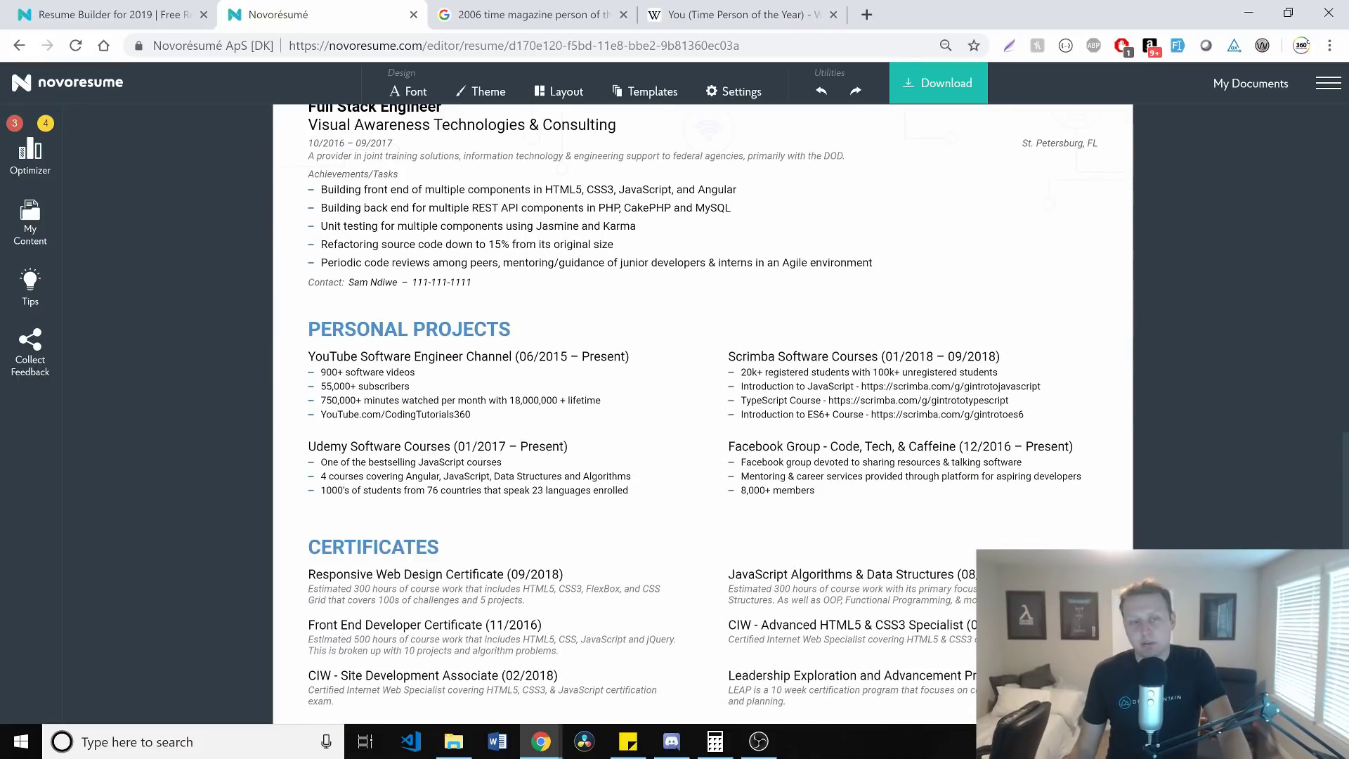
{"action": "scroll", "coordinate": [541, 330], "scroll_direction": "down", "scroll_amount": 1}
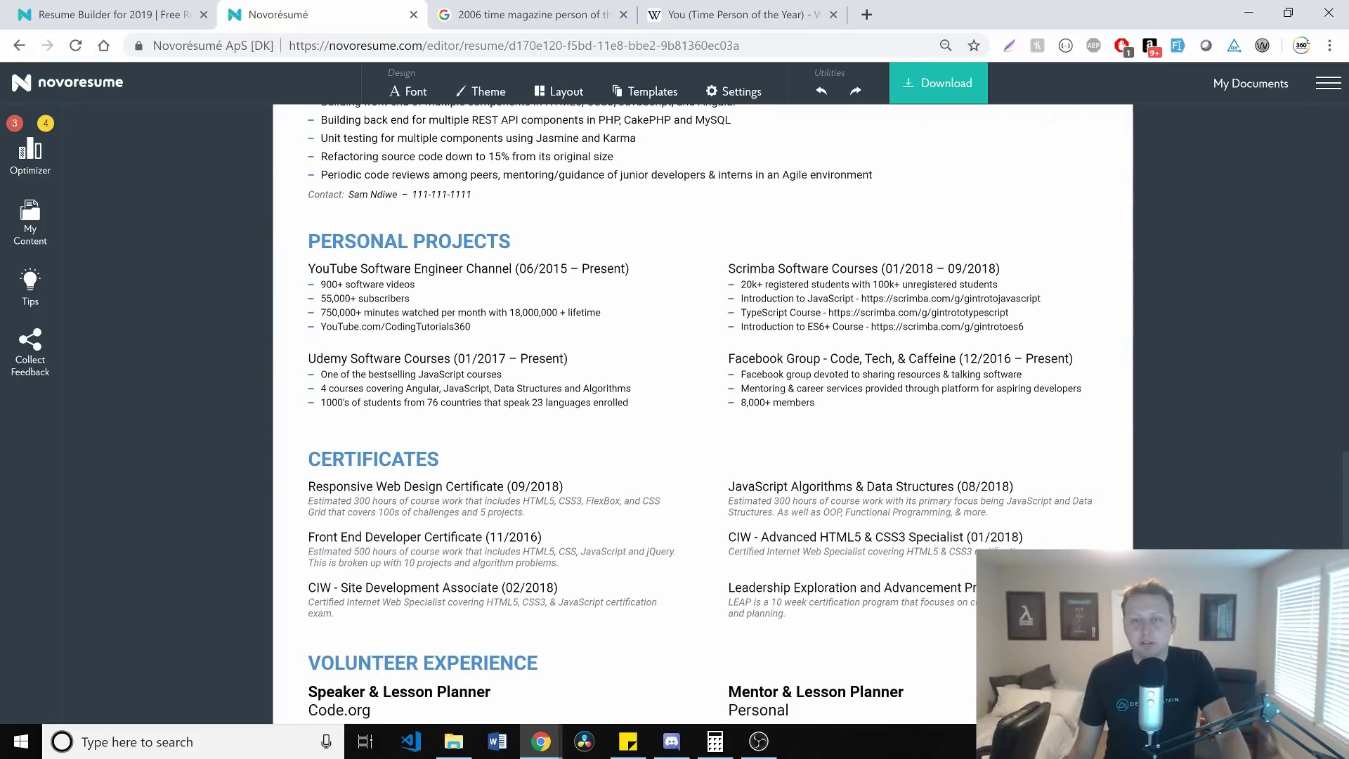
{"action": "scroll", "coordinate": [460, 349], "scroll_direction": "down", "scroll_amount": 2}
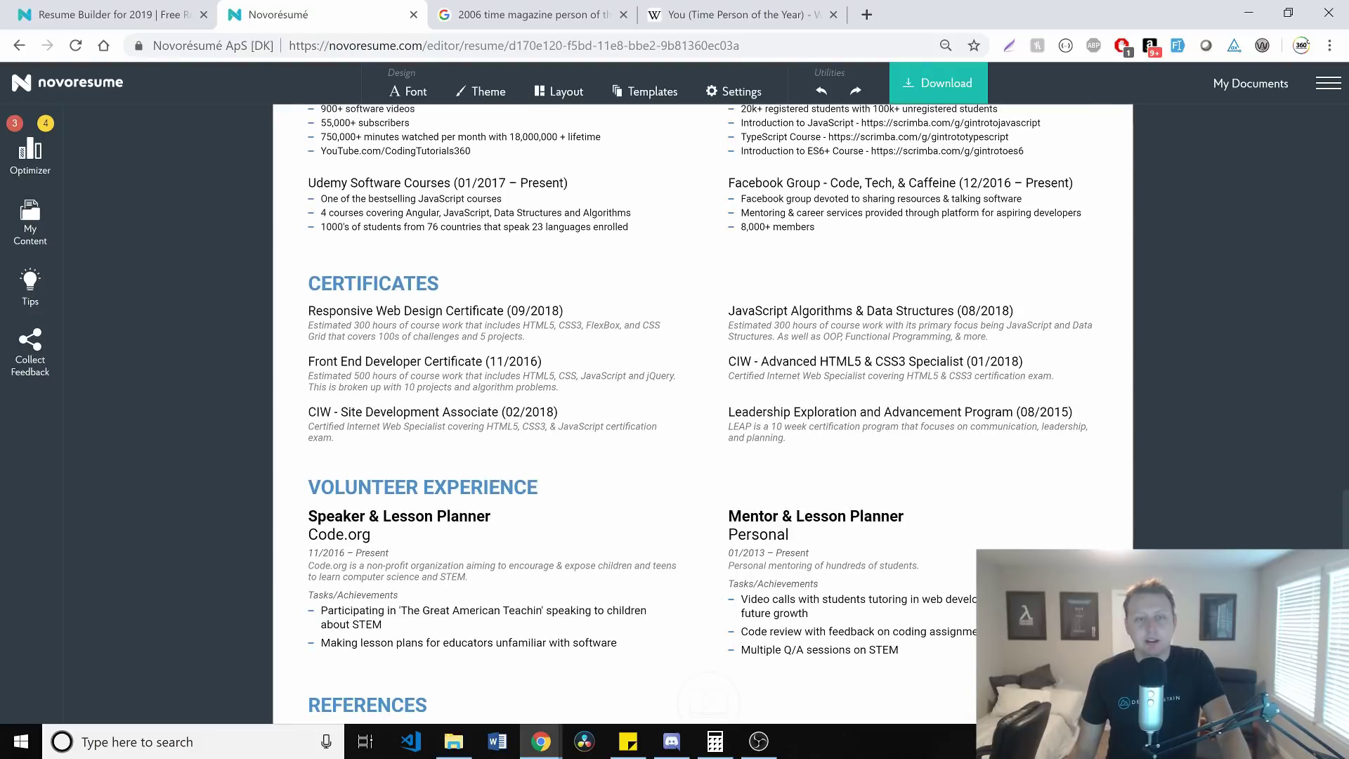
{"action": "scroll", "coordinate": [976, 435], "scroll_direction": "down", "scroll_amount": 5}
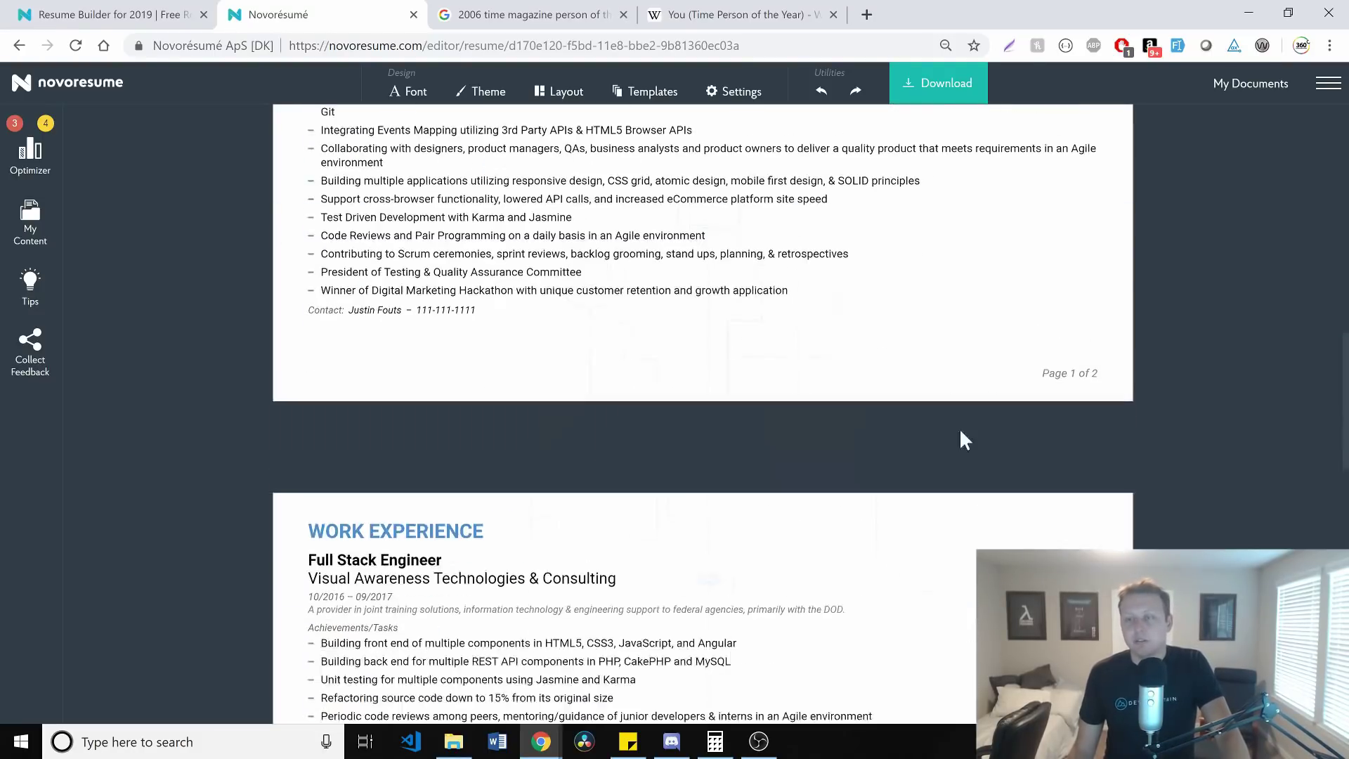
{"action": "scroll", "coordinate": [963, 439], "scroll_direction": "up", "scroll_amount": 15}
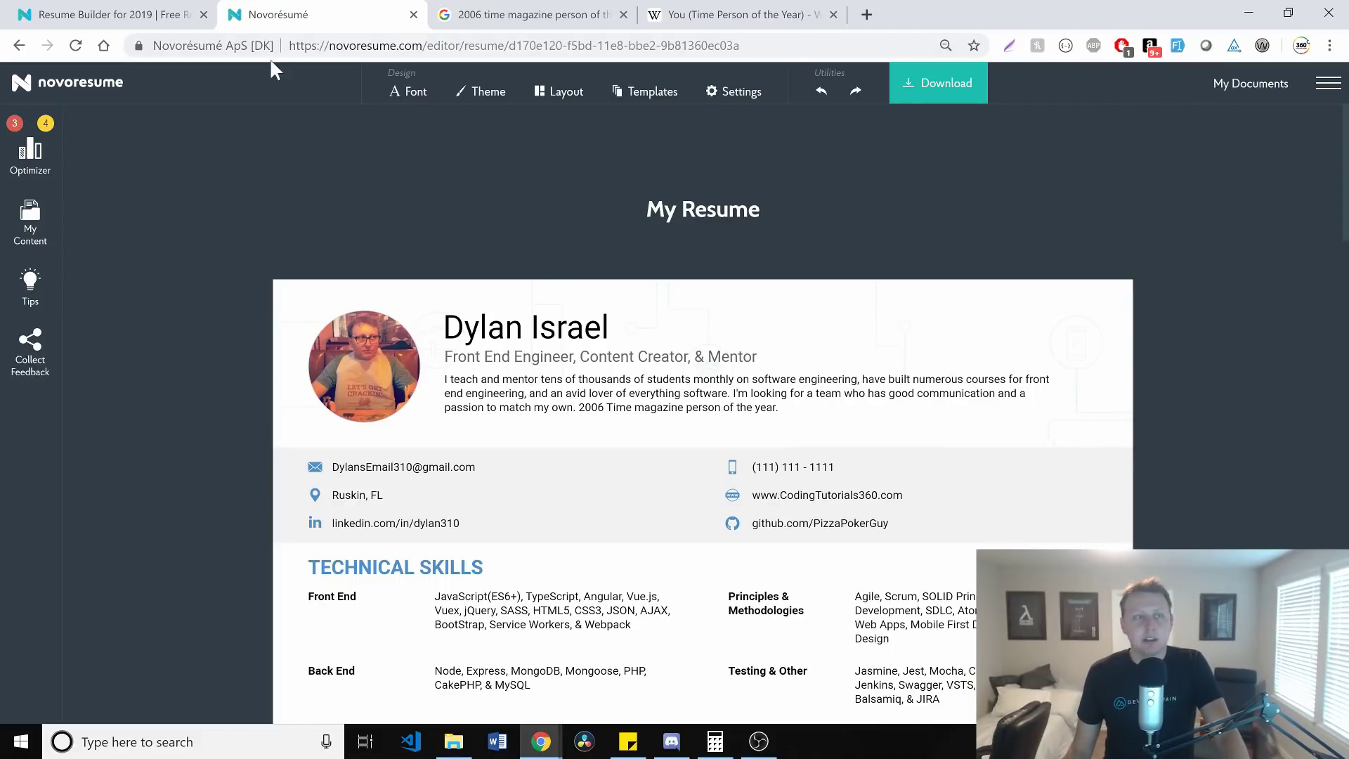
Leave the resume editor for the homepage and open My Documents on the Cover Letters tab.
{"action": "right_click", "coordinate": [54, 227]}
{"action": "left_click", "coordinate": [149, 191]}
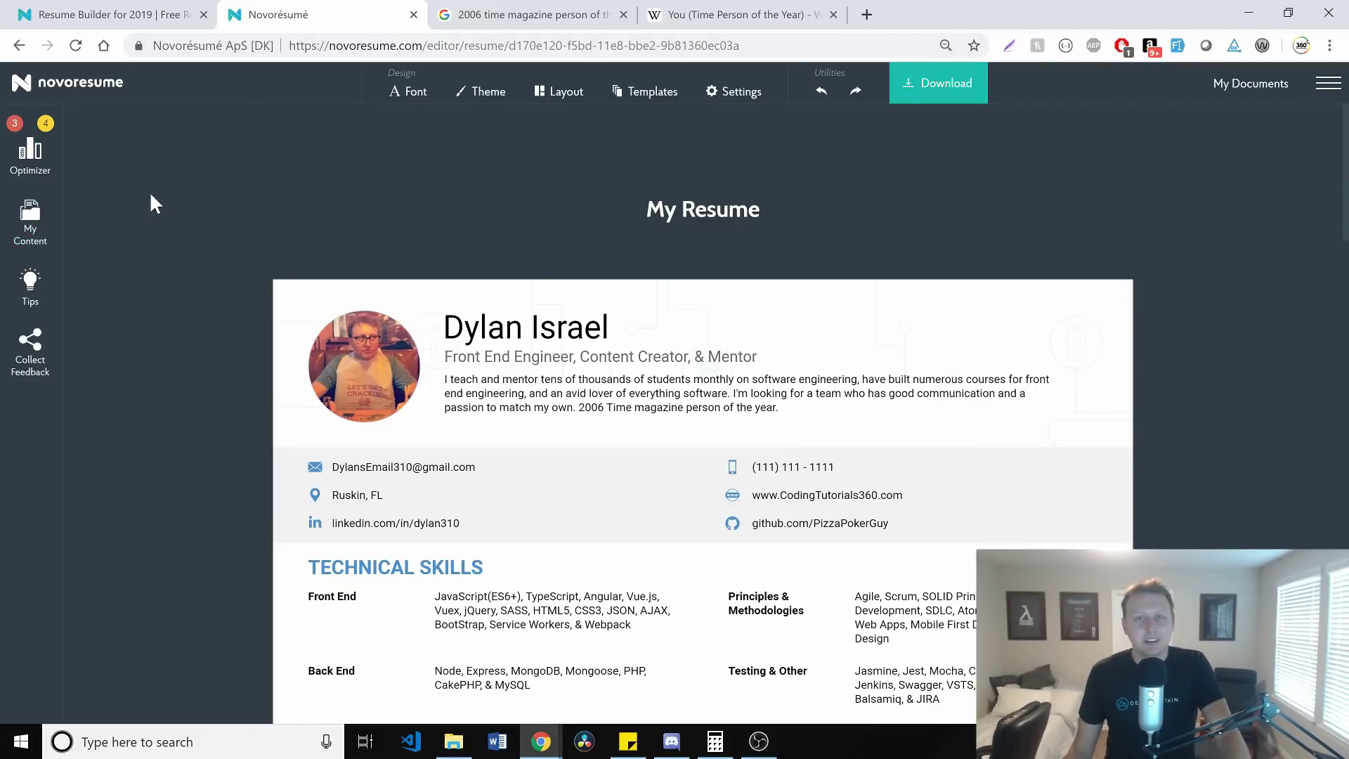
{"action": "left_click", "coordinate": [82, 84]}
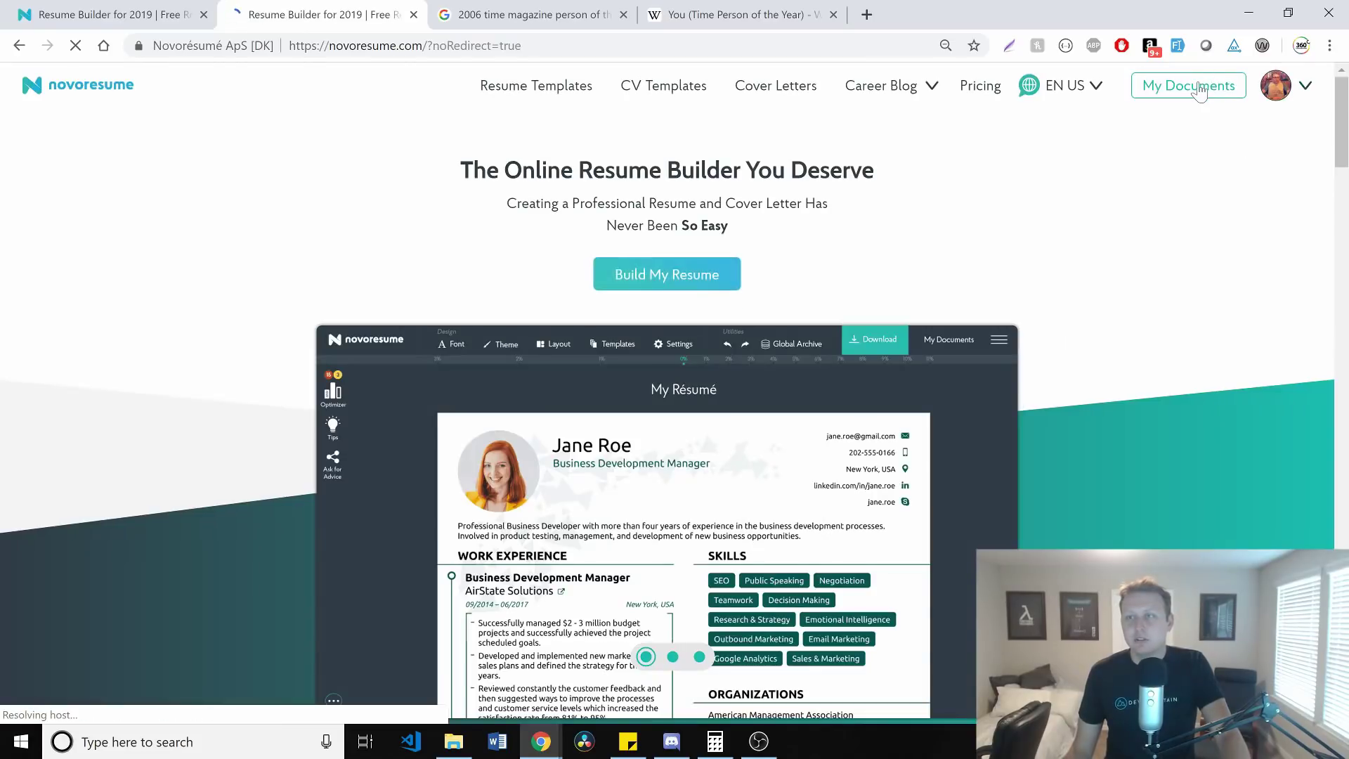
{"action": "left_click", "coordinate": [1199, 90]}
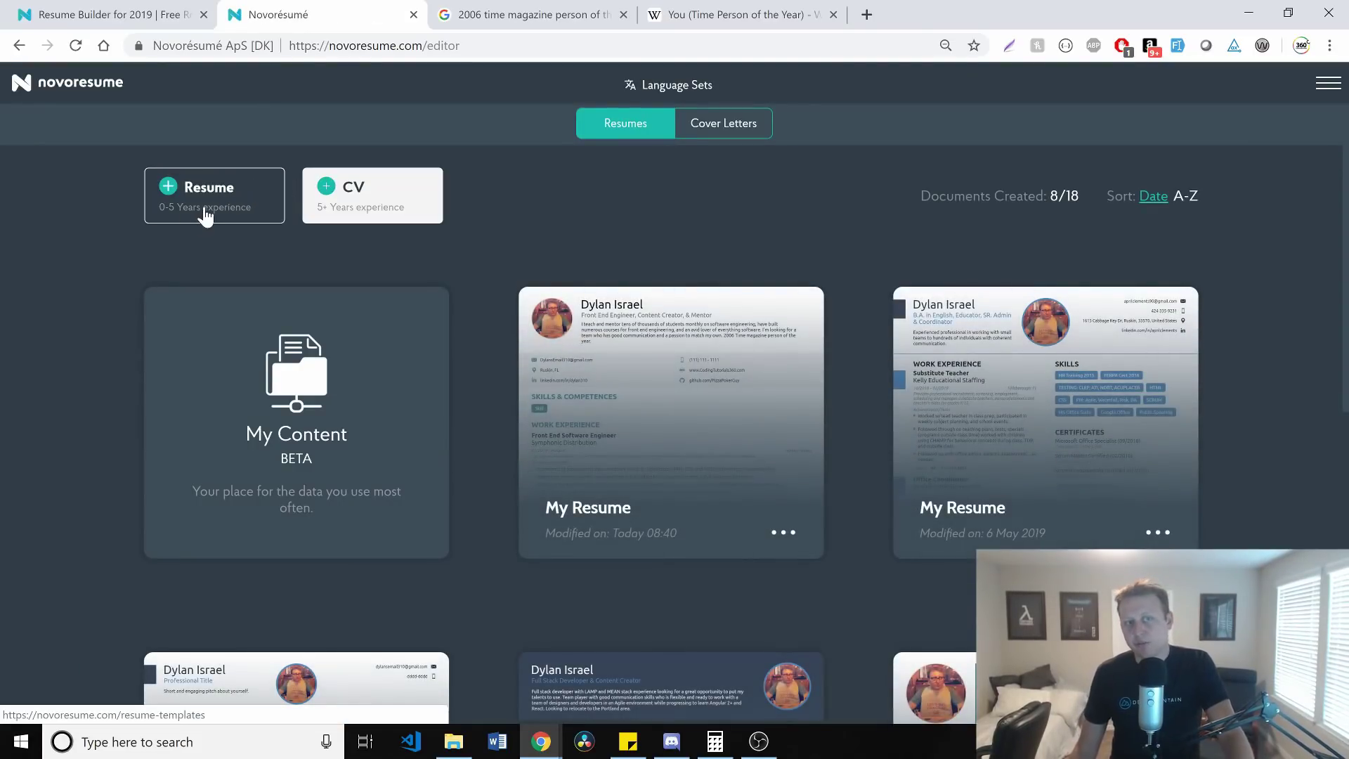
{"action": "left_click", "coordinate": [749, 129]}
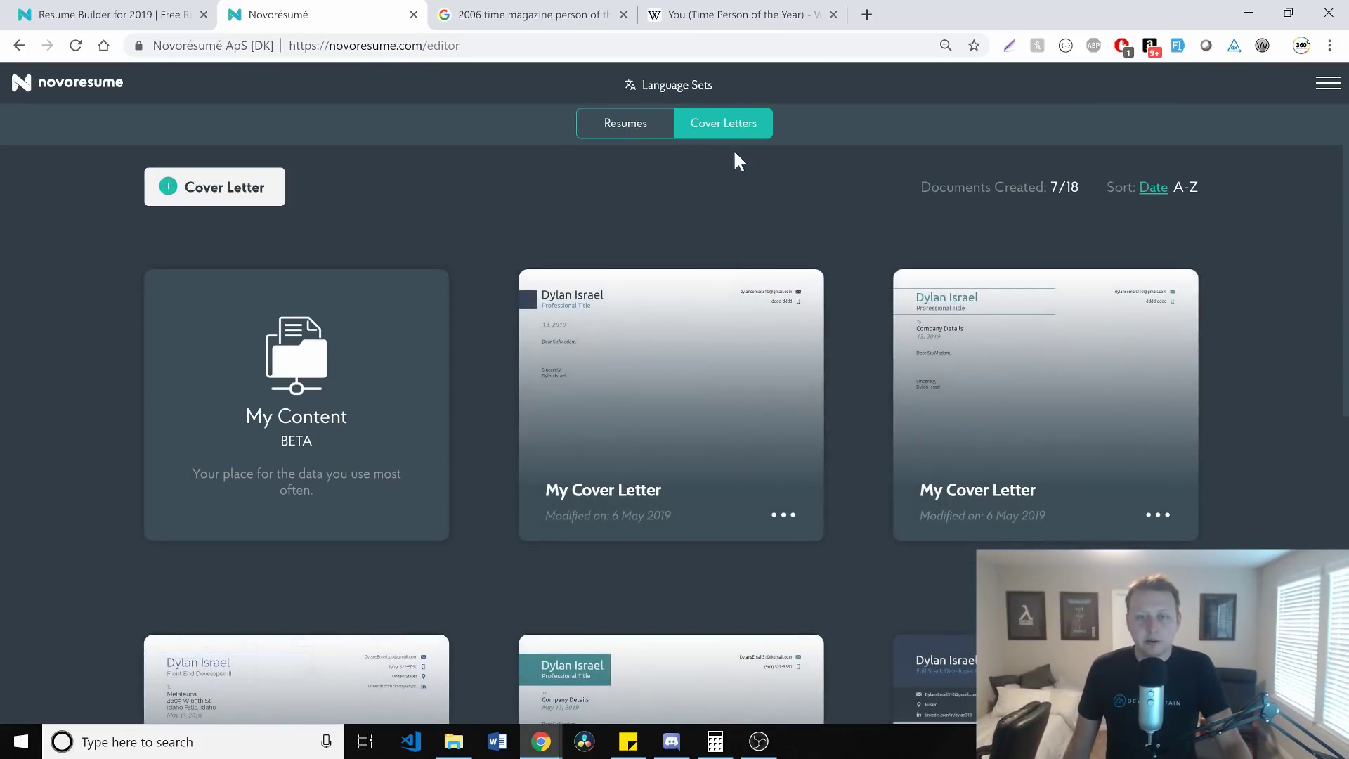
{"action": "scroll", "coordinate": [688, 200], "scroll_direction": "down", "scroll_amount": 2}
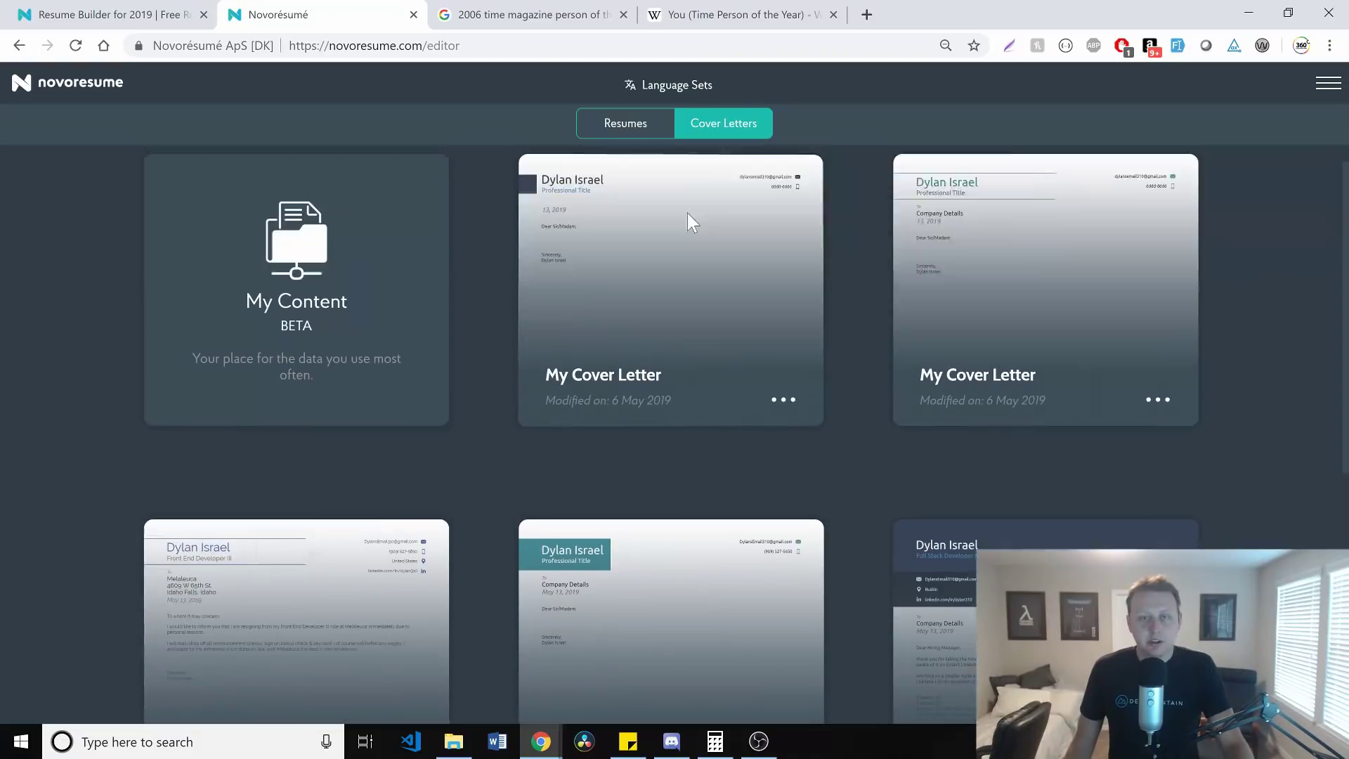
{"action": "scroll", "coordinate": [686, 212], "scroll_direction": "up", "scroll_amount": 2}
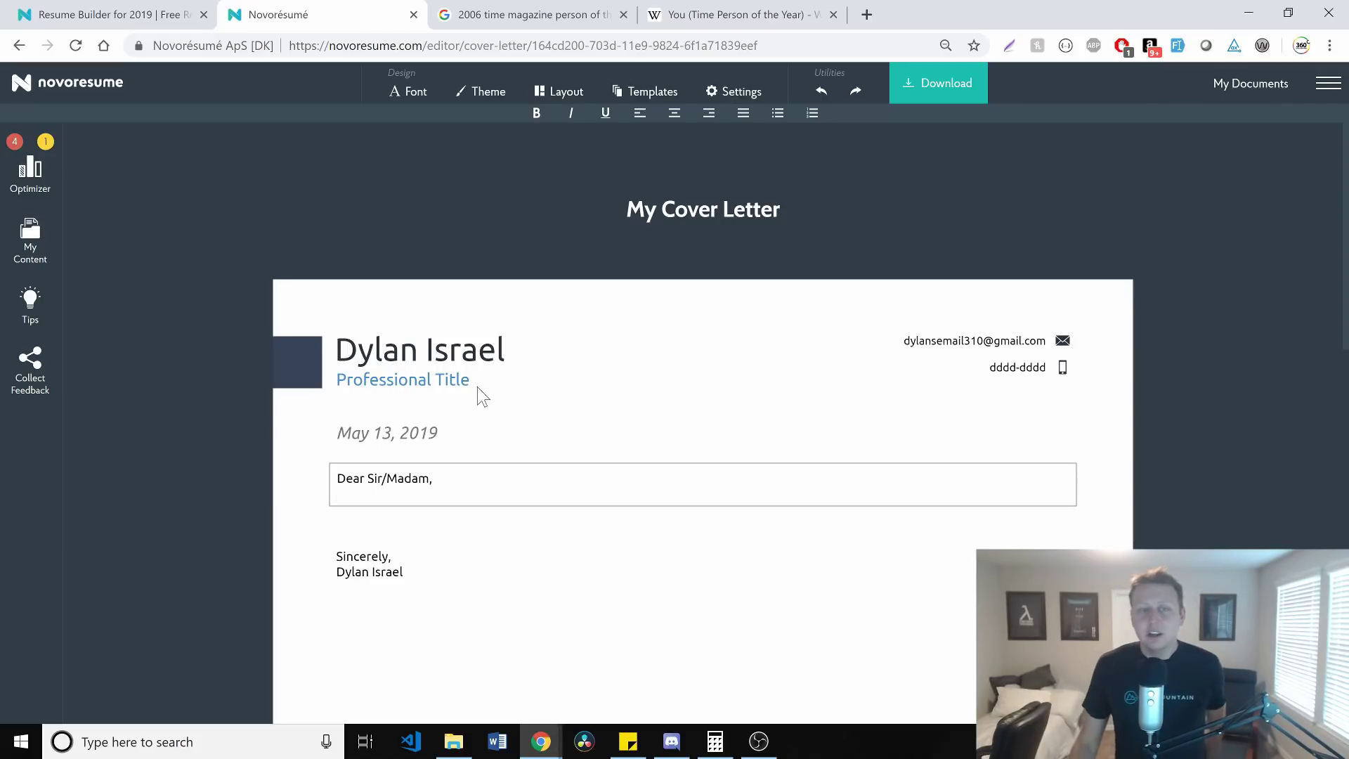
Try the Basic, Creative and Modern cover letter templates, settle on Simple, and check Layout.
{"action": "scroll", "coordinate": [478, 404], "scroll_direction": "down", "scroll_amount": 4}
{"action": "scroll", "coordinate": [478, 407], "scroll_direction": "up", "scroll_amount": 4}
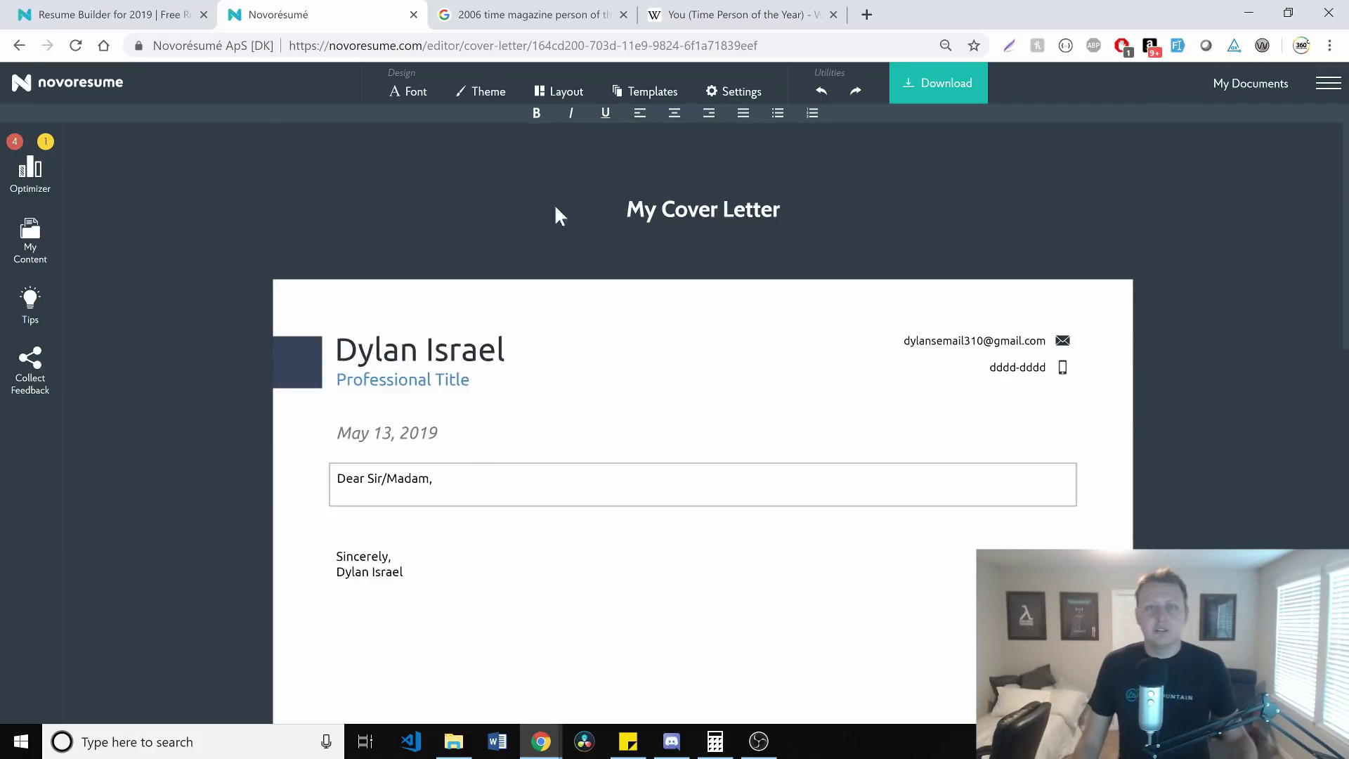
{"action": "left_click", "coordinate": [631, 98]}
{"action": "left_click", "coordinate": [718, 186]}
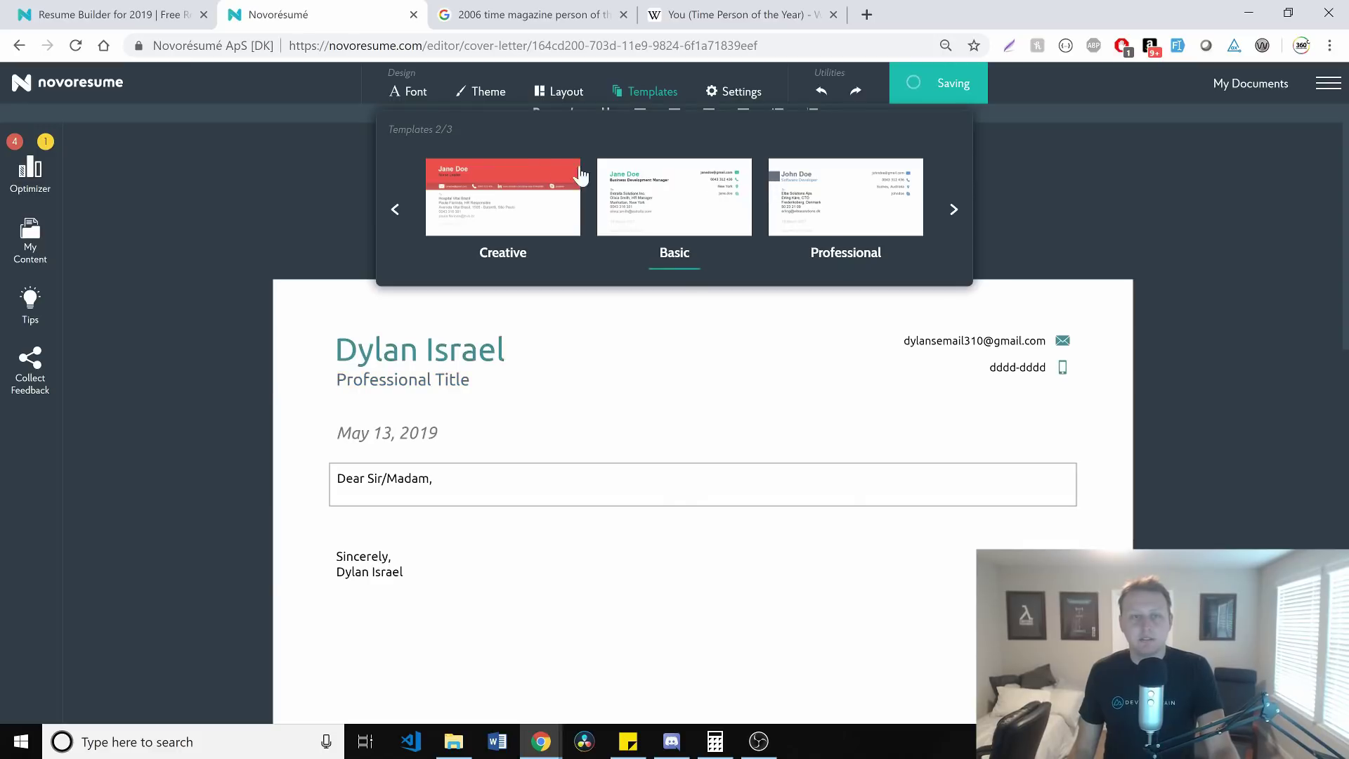
{"action": "left_click", "coordinate": [489, 194]}
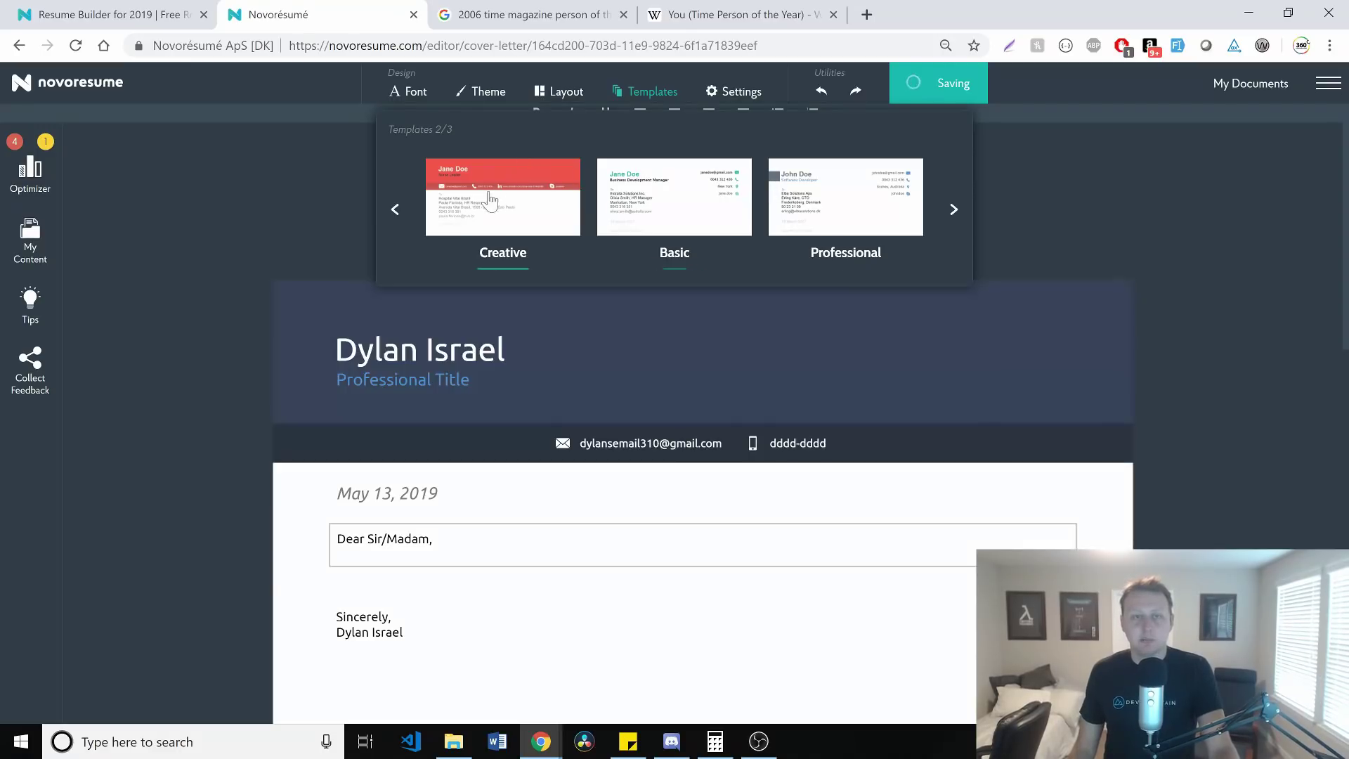
{"action": "left_click", "coordinate": [394, 210]}
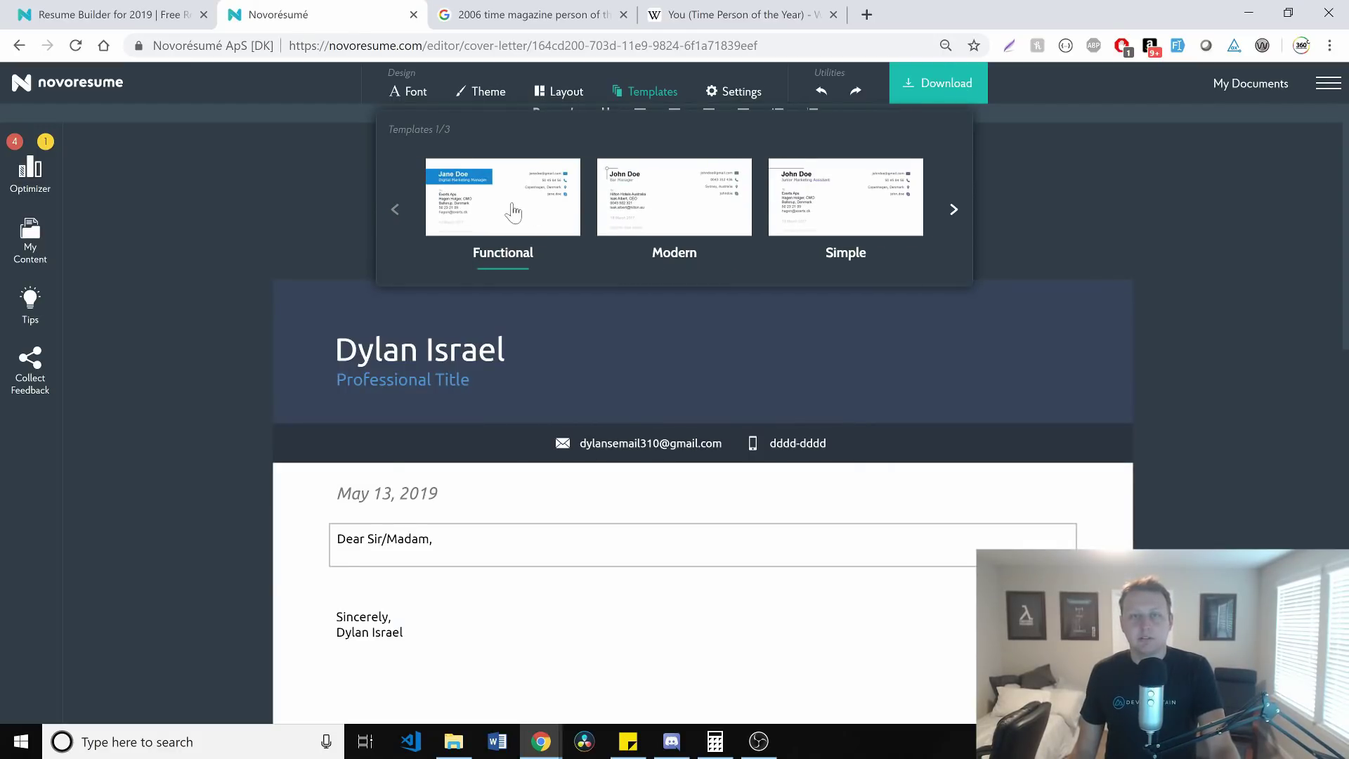
{"action": "left_click", "coordinate": [654, 217]}
{"action": "left_click", "coordinate": [901, 219]}
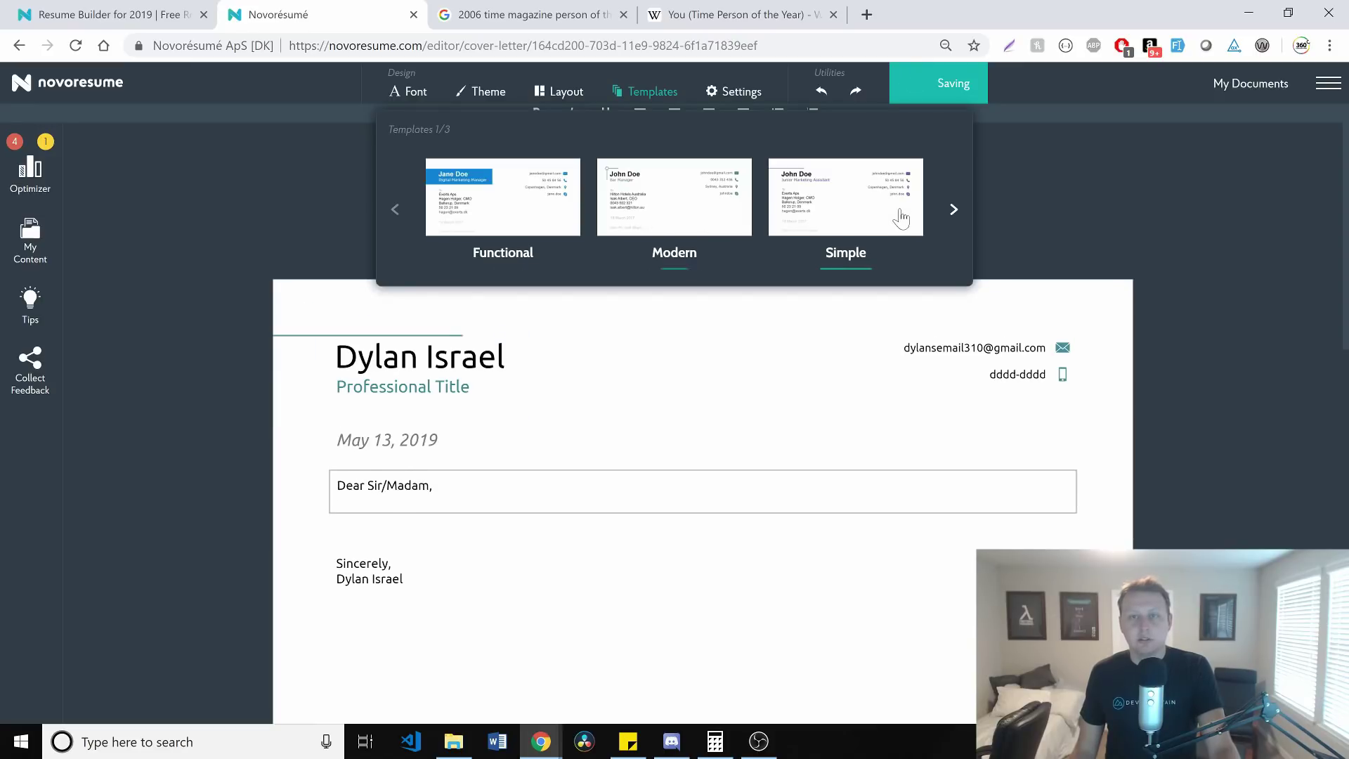
{"action": "left_click", "coordinate": [567, 97]}
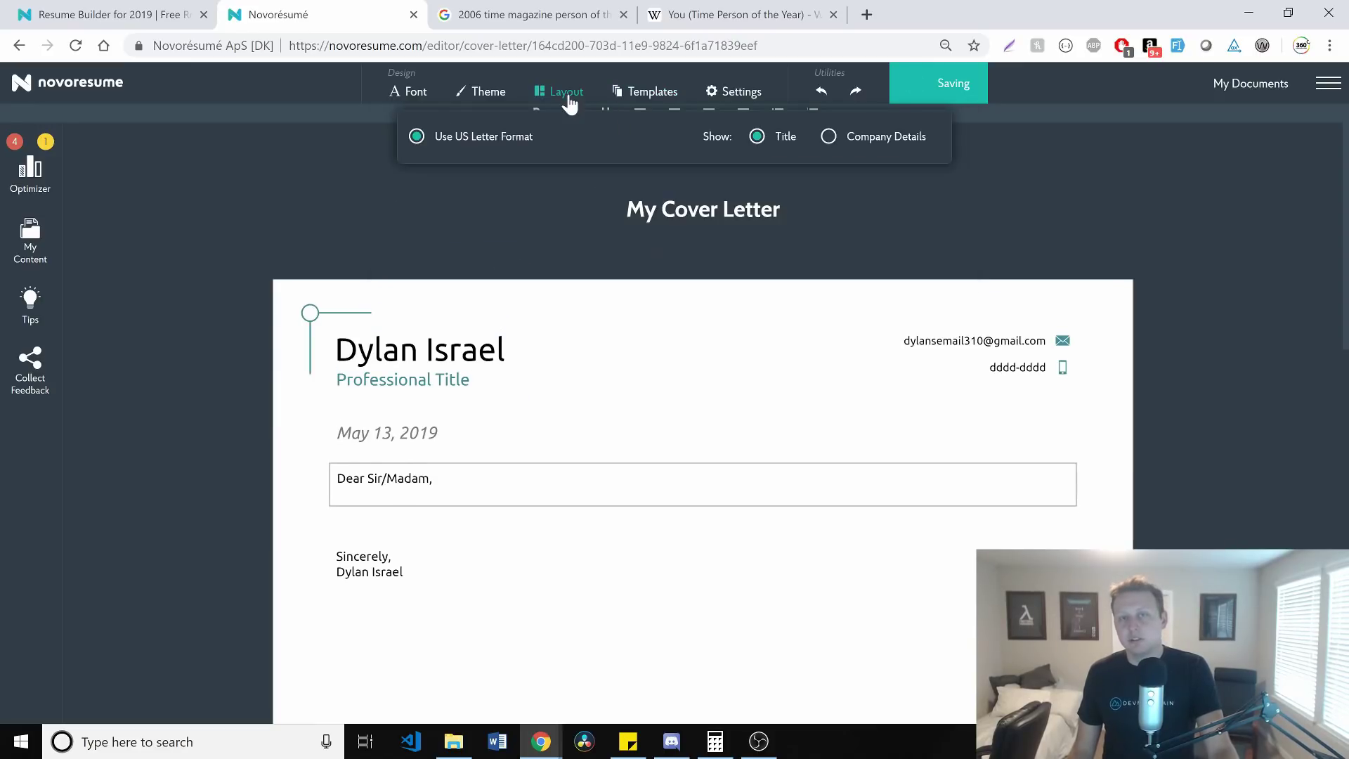
{"action": "left_click", "coordinate": [208, 193]}
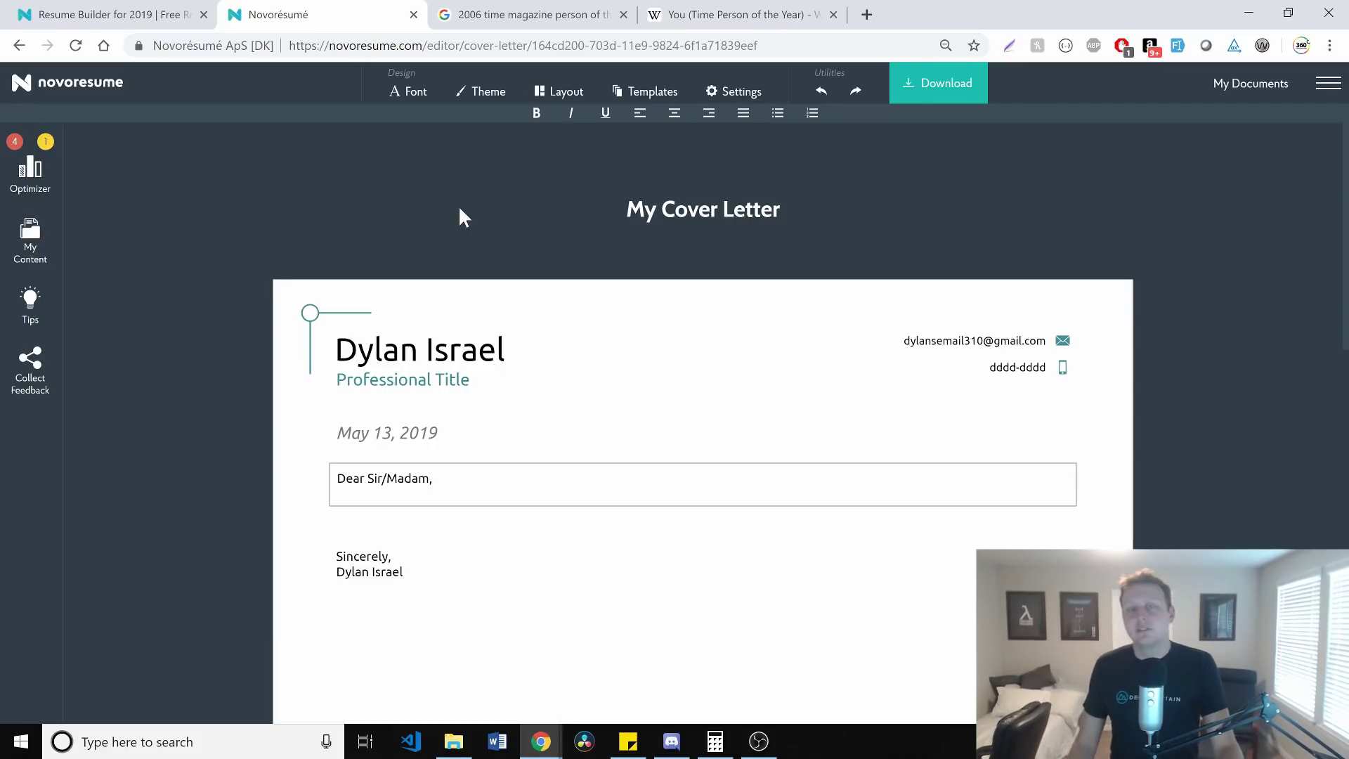
{"action": "scroll", "coordinate": [467, 214], "scroll_direction": "down", "scroll_amount": 5}
{"action": "scroll", "coordinate": [492, 228], "scroll_direction": "up", "scroll_amount": 5}
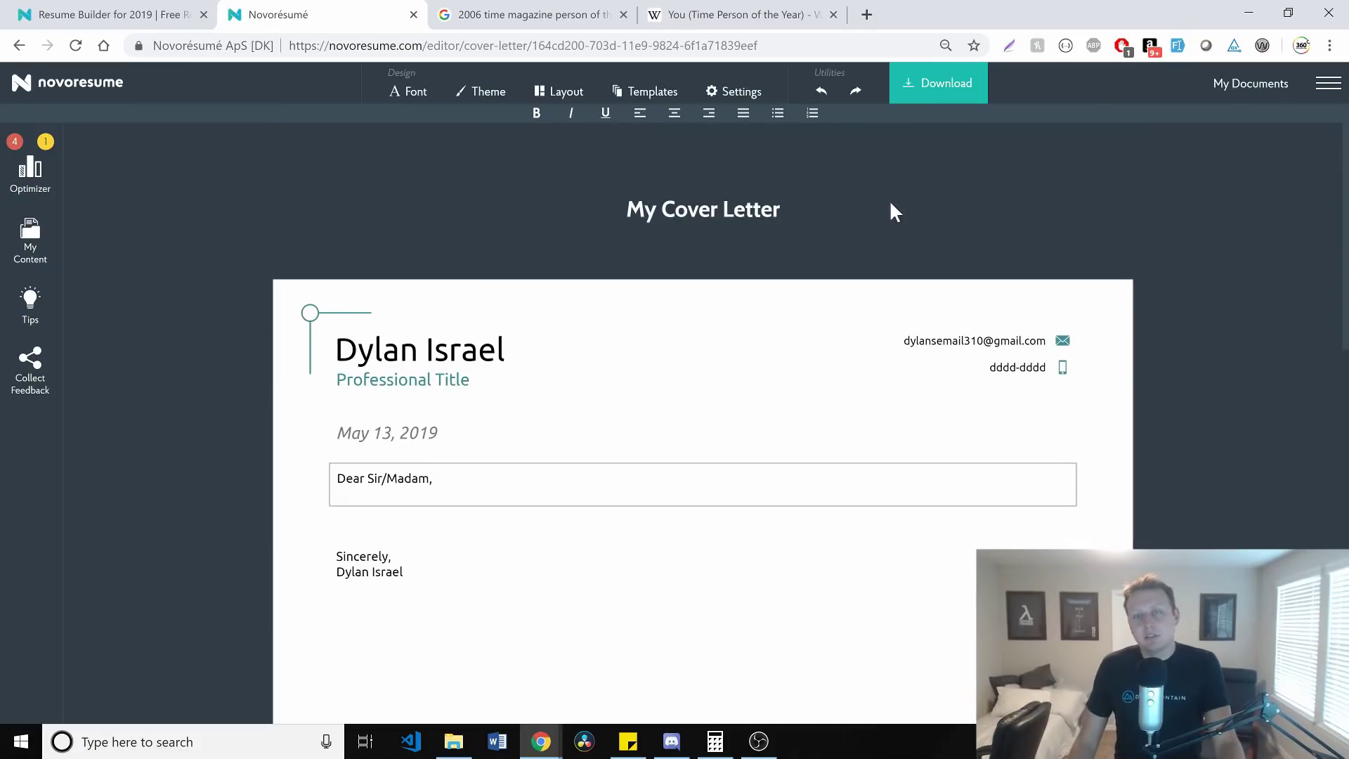
{"action": "left_click", "coordinate": [703, 209]}
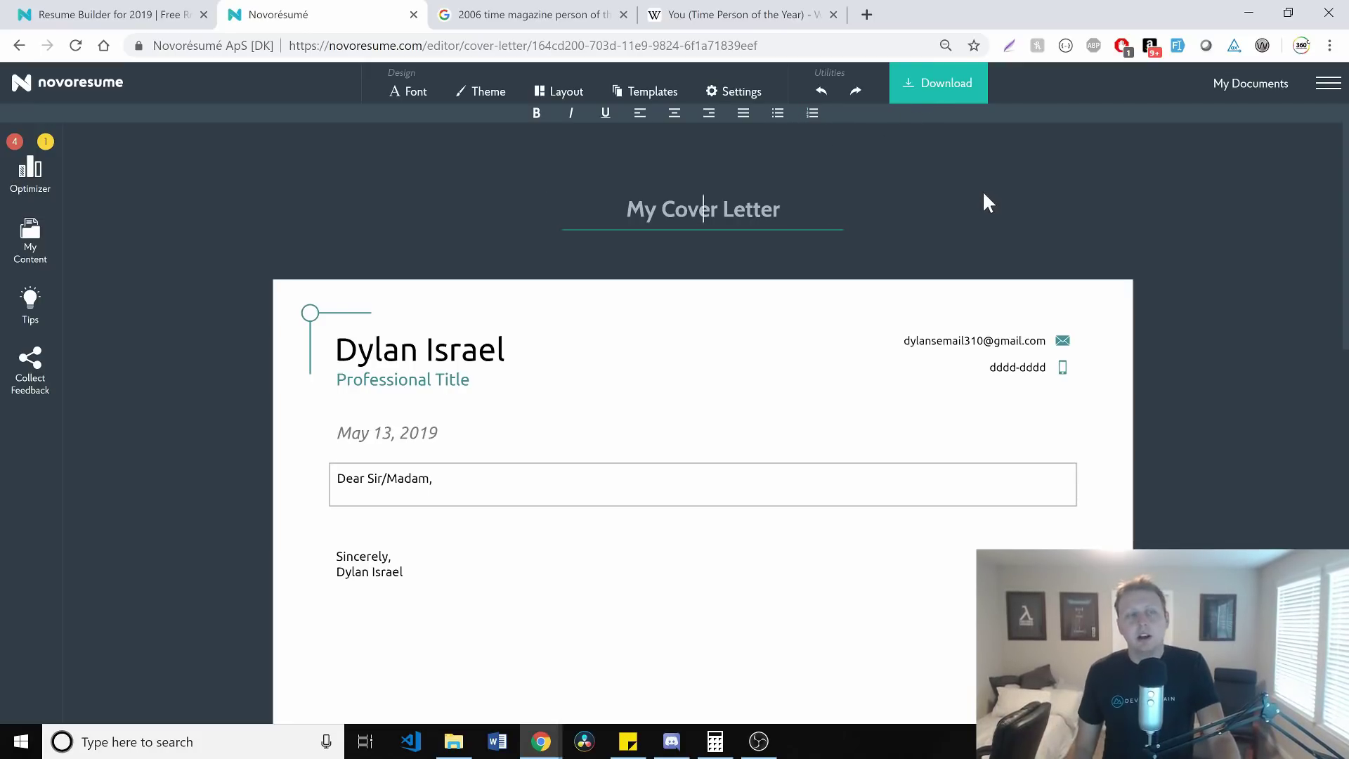
{"action": "scroll", "coordinate": [897, 195], "scroll_direction": "down", "scroll_amount": 5}
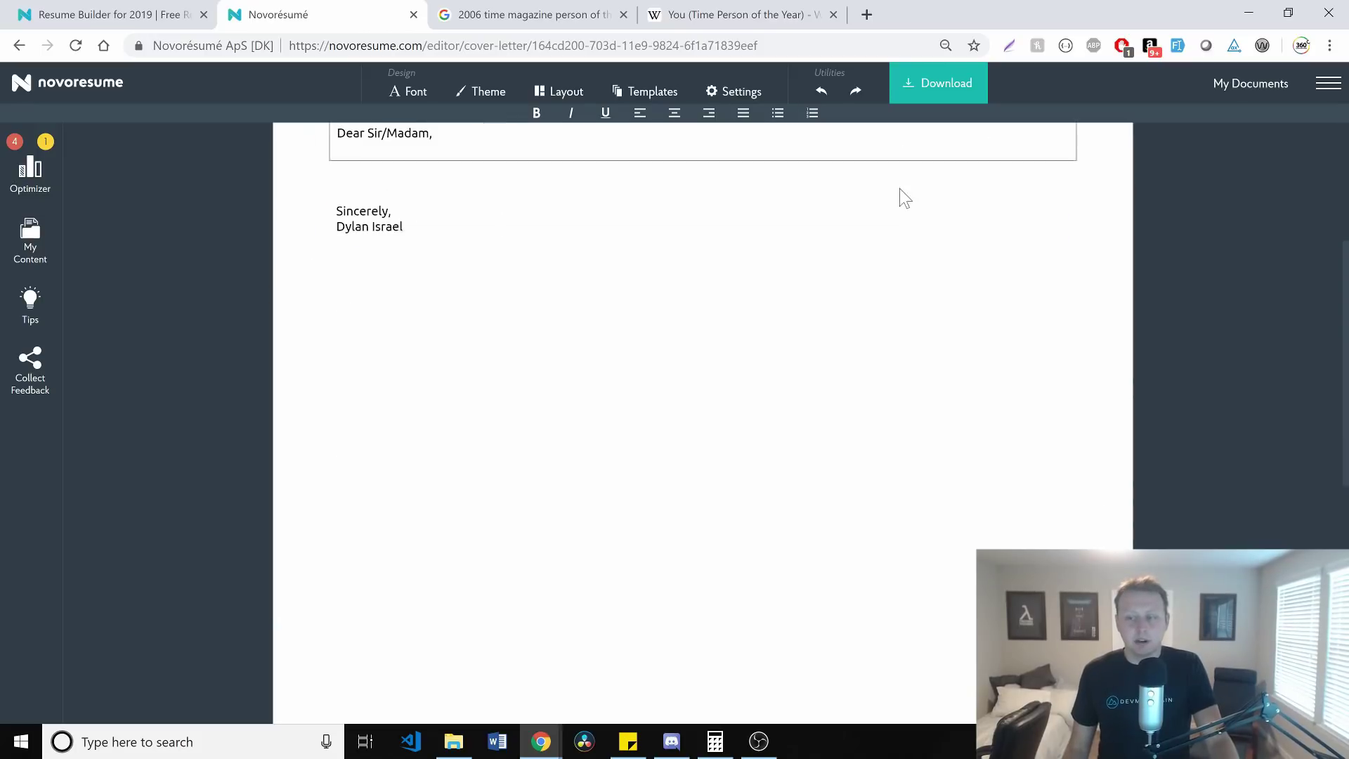
{"action": "scroll", "coordinate": [975, 144], "scroll_direction": "up", "scroll_amount": 3}
{"action": "scroll", "coordinate": [979, 148], "scroll_direction": "up", "scroll_amount": 3}
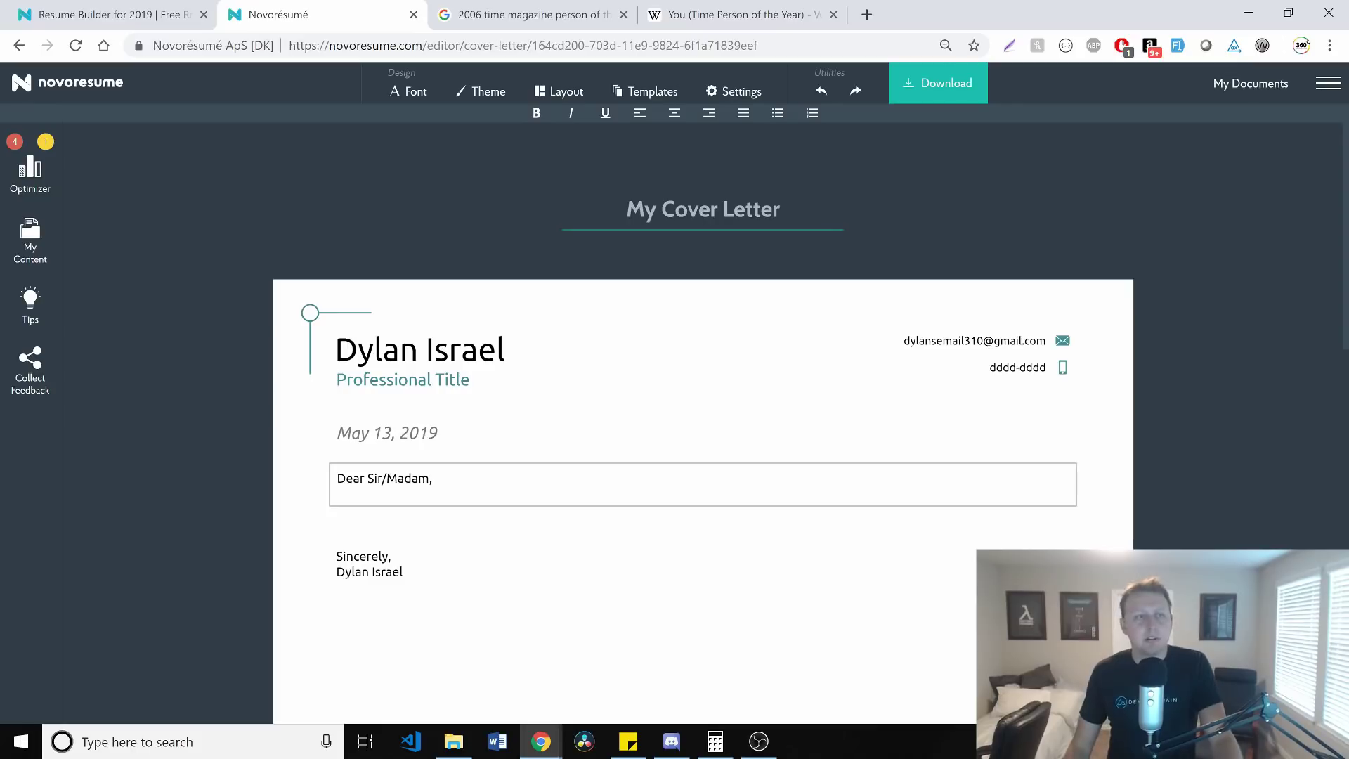
Return to the Novorésumé homepage and scroll past reviews and employer logos to the footer.
{"action": "left_click", "coordinate": [100, 87]}
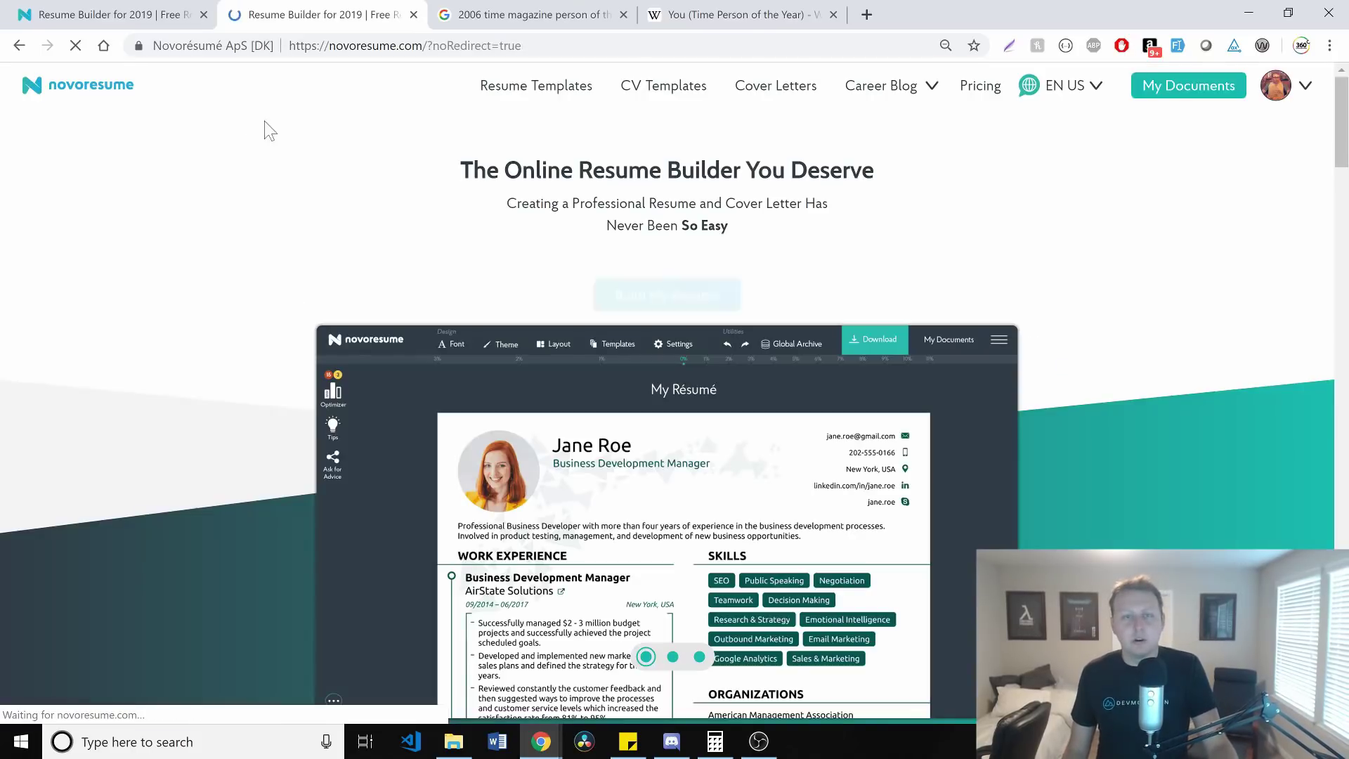
{"action": "scroll", "coordinate": [297, 176], "scroll_direction": "down", "scroll_amount": 5}
{"action": "scroll", "coordinate": [296, 184], "scroll_direction": "down", "scroll_amount": 10}
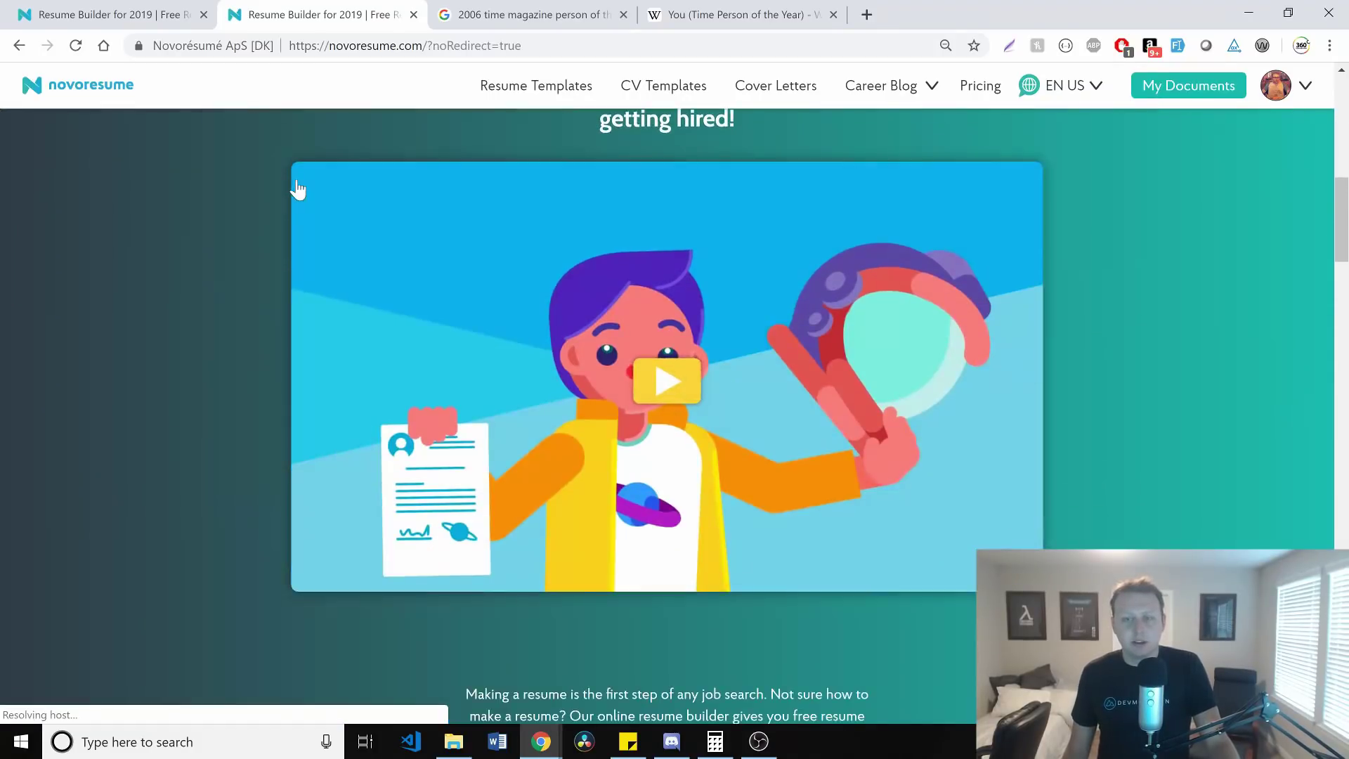
{"action": "scroll", "coordinate": [300, 201], "scroll_direction": "down", "scroll_amount": 5}
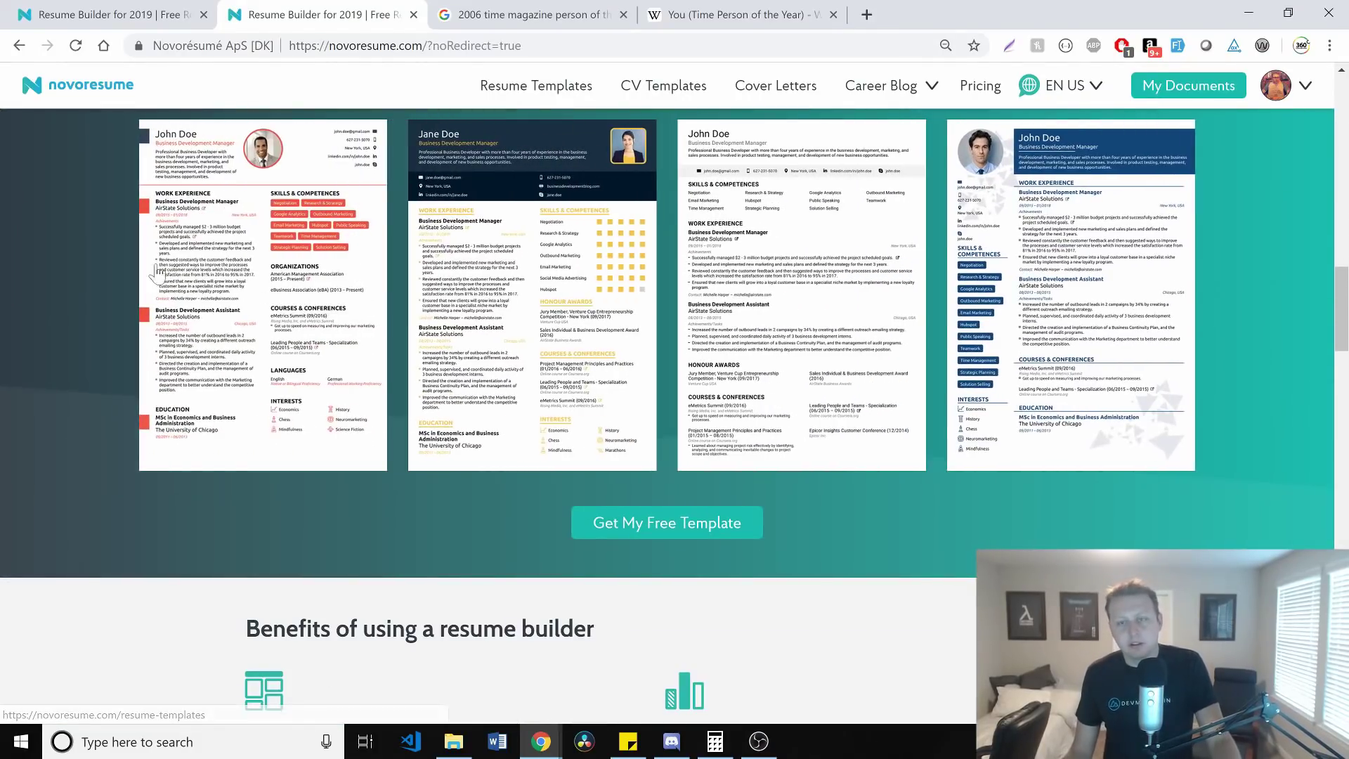
{"action": "scroll", "coordinate": [1032, 345], "scroll_direction": "down", "scroll_amount": 12}
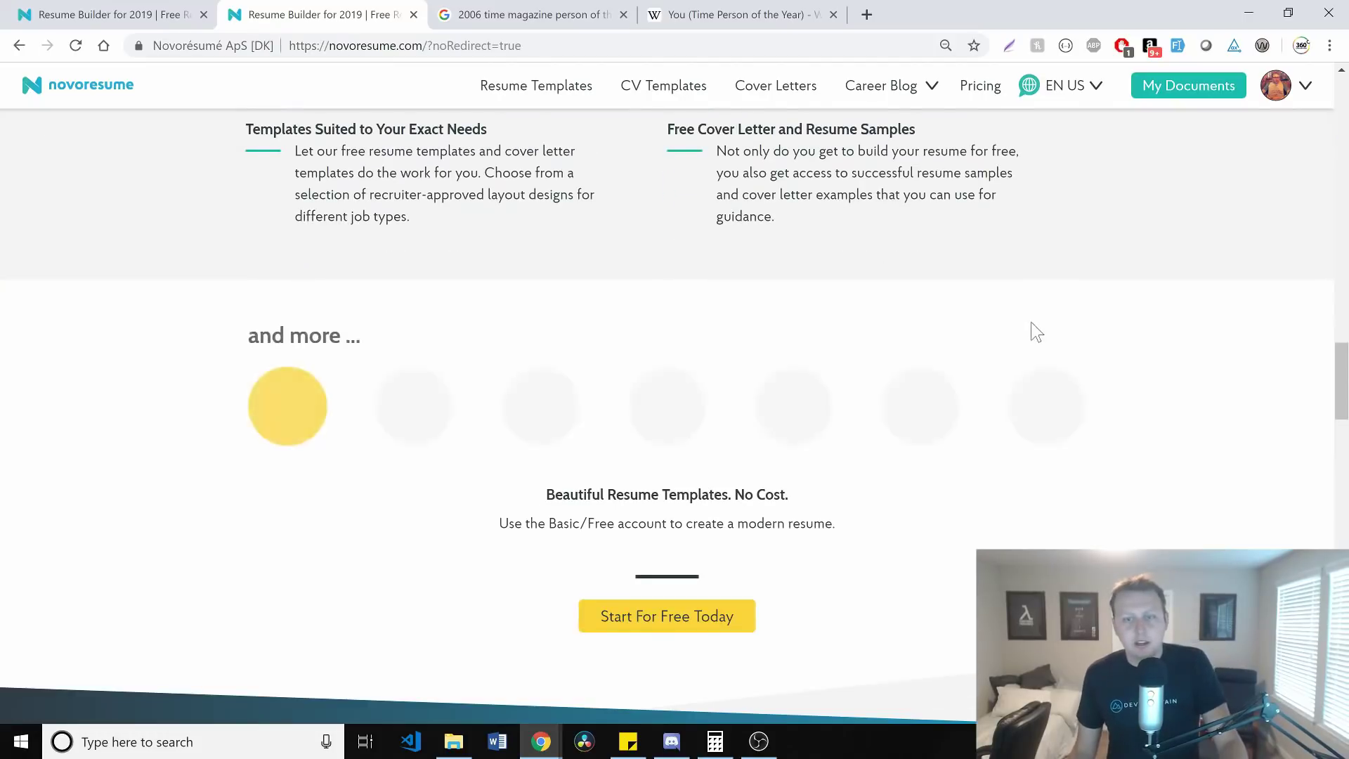
{"action": "scroll", "coordinate": [1033, 332], "scroll_direction": "down", "scroll_amount": 15}
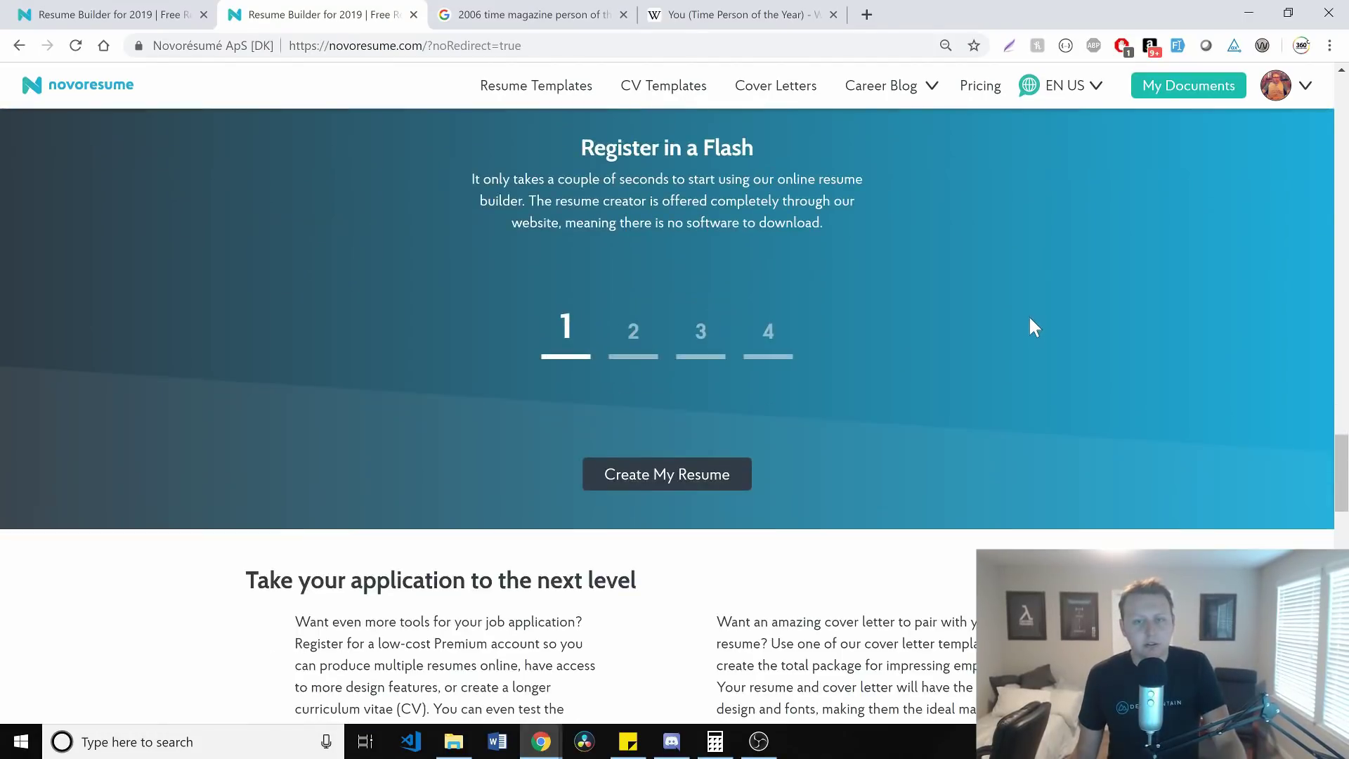
{"action": "scroll", "coordinate": [1033, 327], "scroll_direction": "down", "scroll_amount": 8}
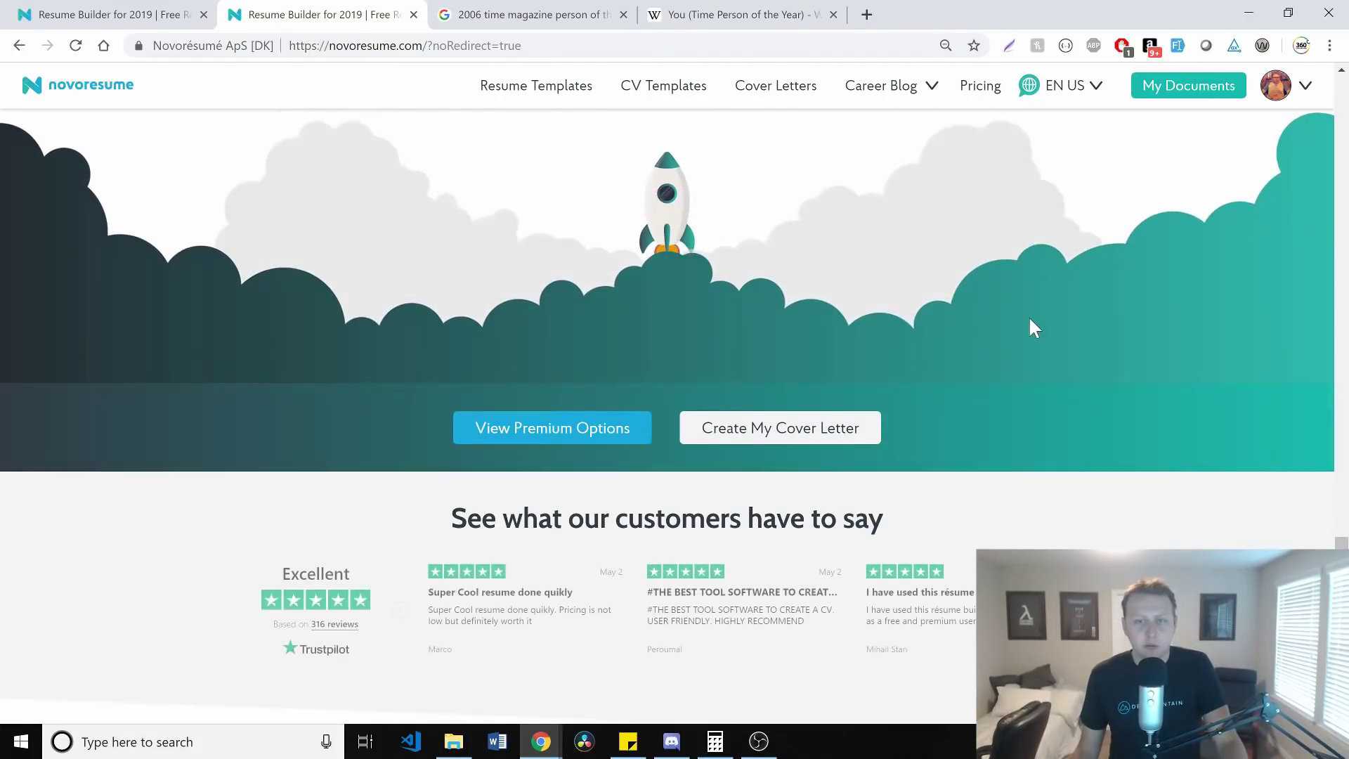
{"action": "scroll", "coordinate": [1033, 326], "scroll_direction": "down", "scroll_amount": 4}
{"action": "scroll", "coordinate": [1026, 325], "scroll_direction": "up", "scroll_amount": 3}
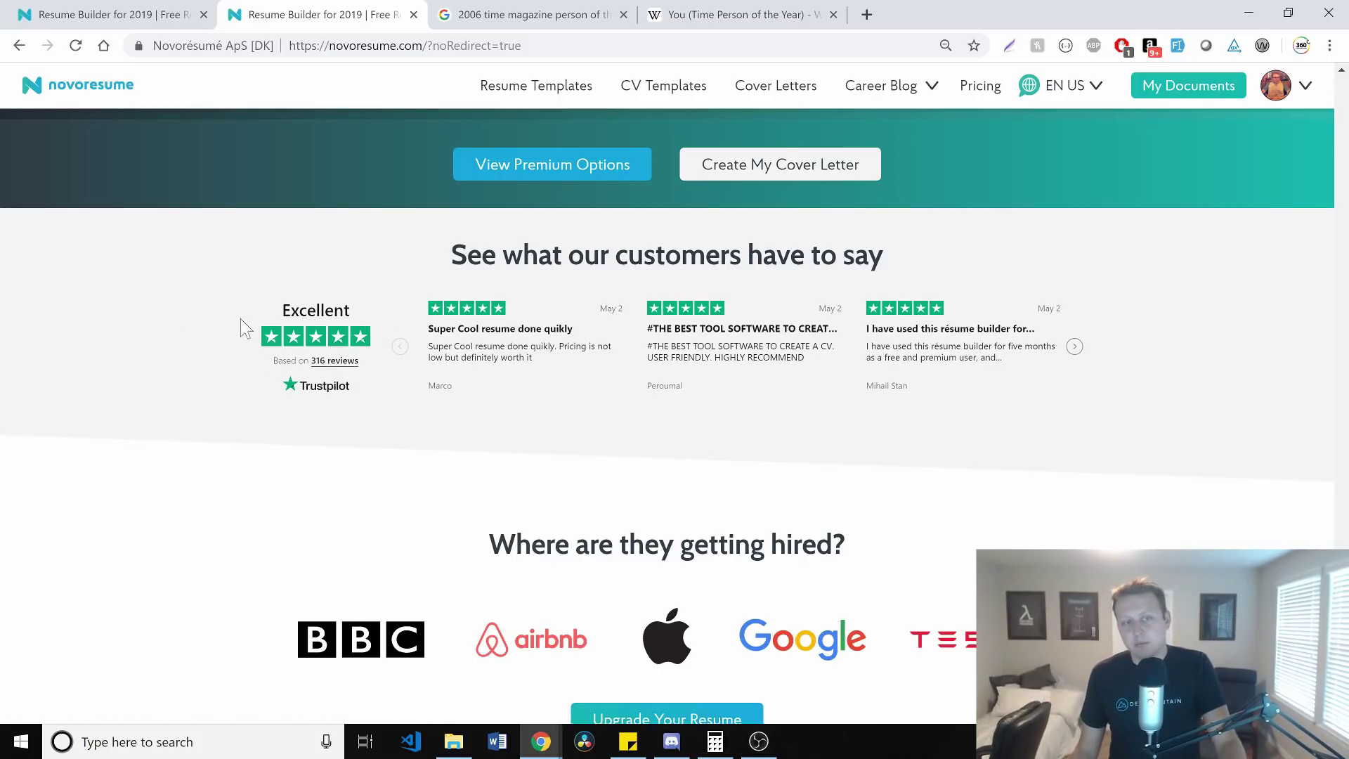
{"action": "scroll", "coordinate": [270, 365], "scroll_direction": "down", "scroll_amount": 6}
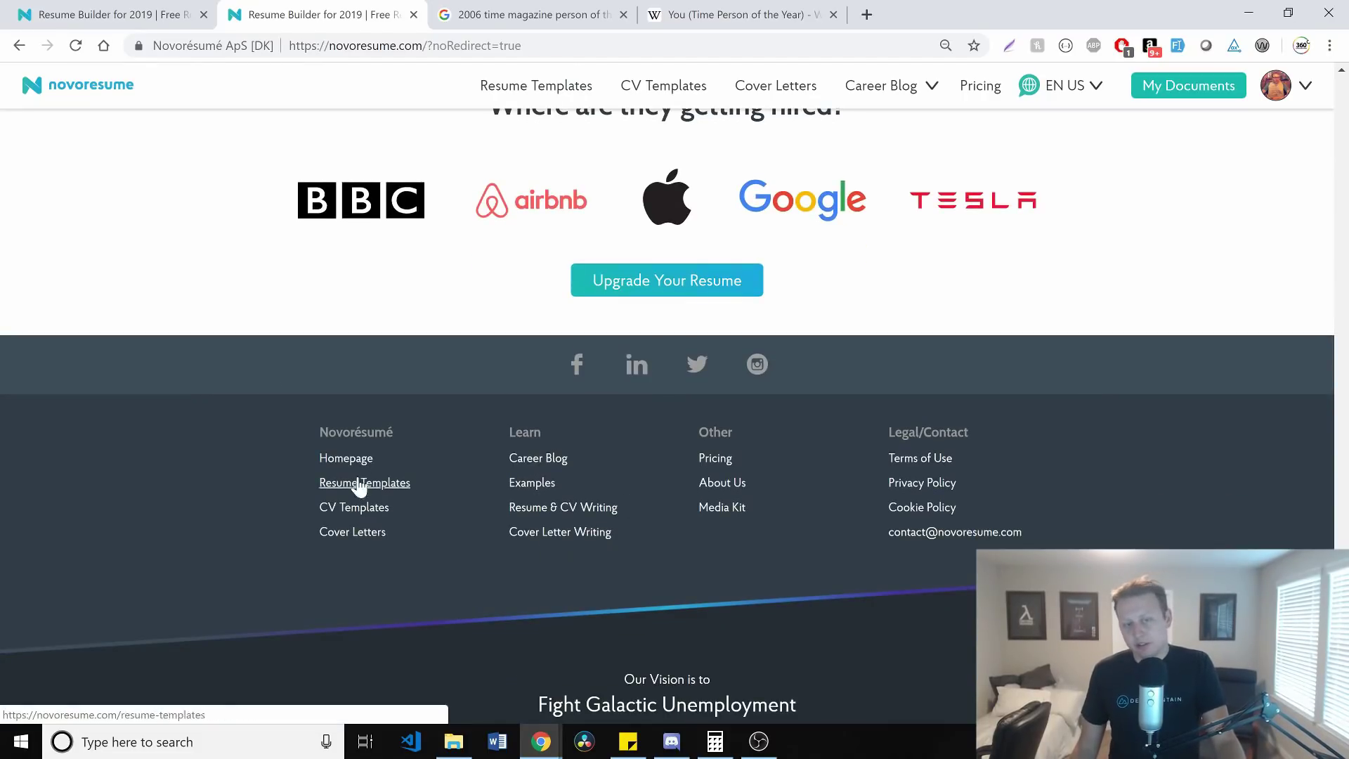
{"action": "scroll", "coordinate": [289, 450], "scroll_direction": "down", "scroll_amount": 2}
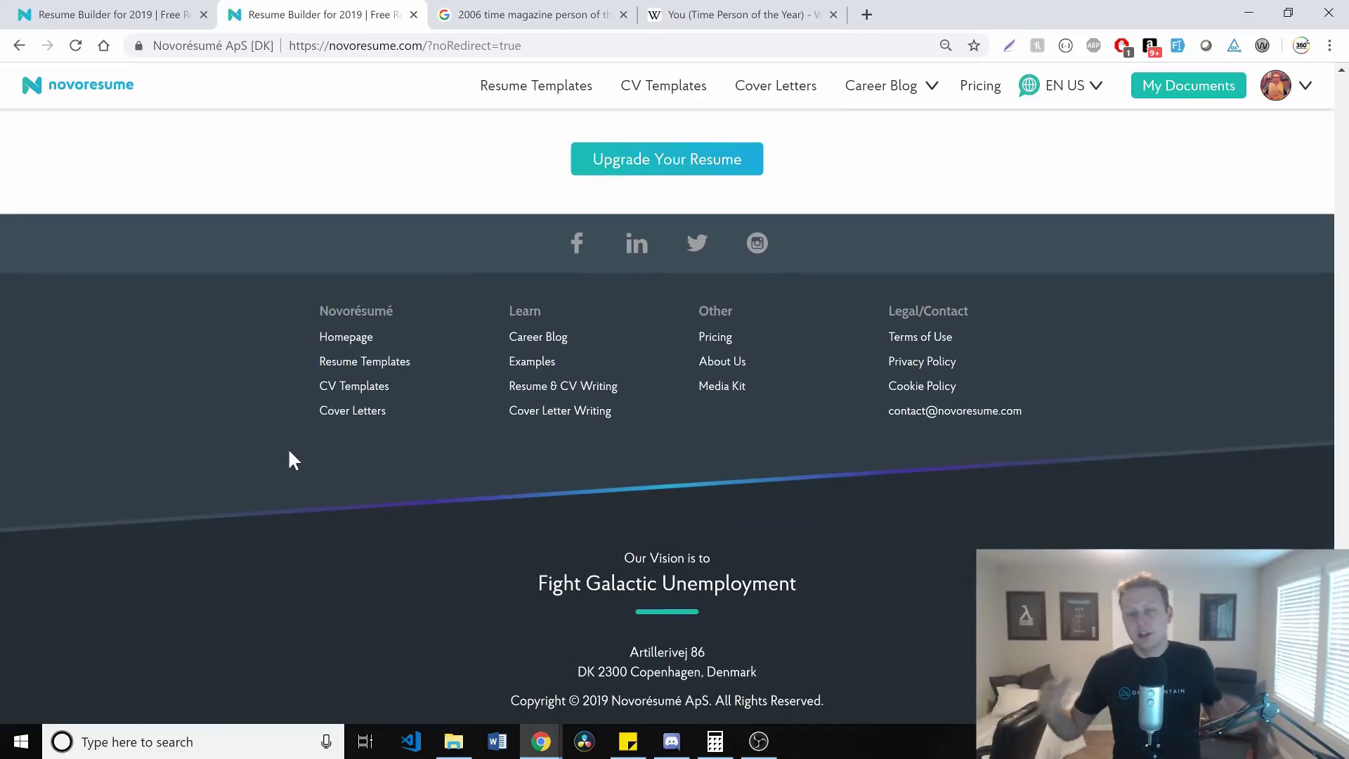